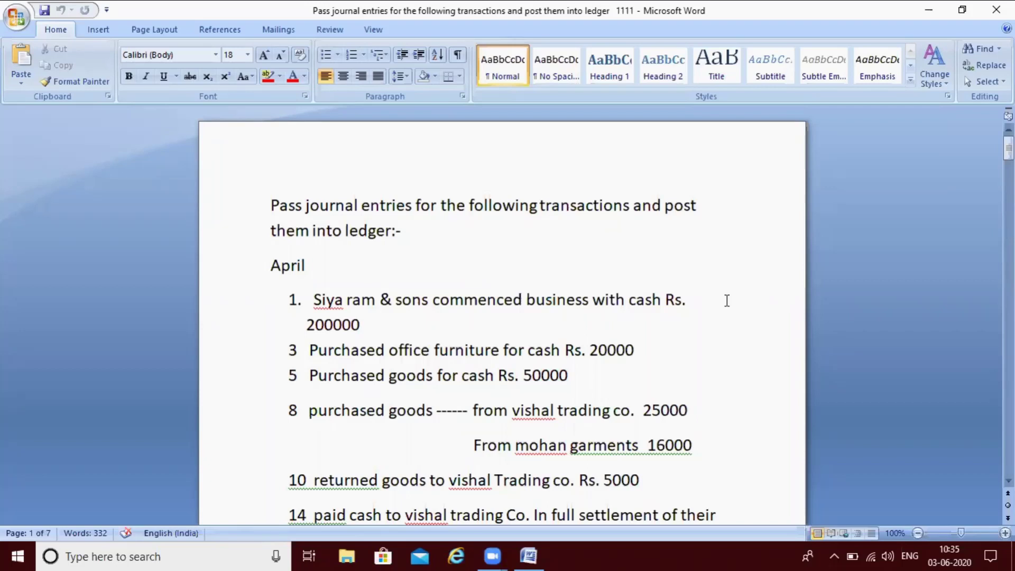
Start journal entry 8 below the entry for cash purchases with the debit line "purchase a/c dr"
{"action": "left_click", "coordinate": [603, 122]}
{"action": "left_click", "coordinate": [651, 490]}
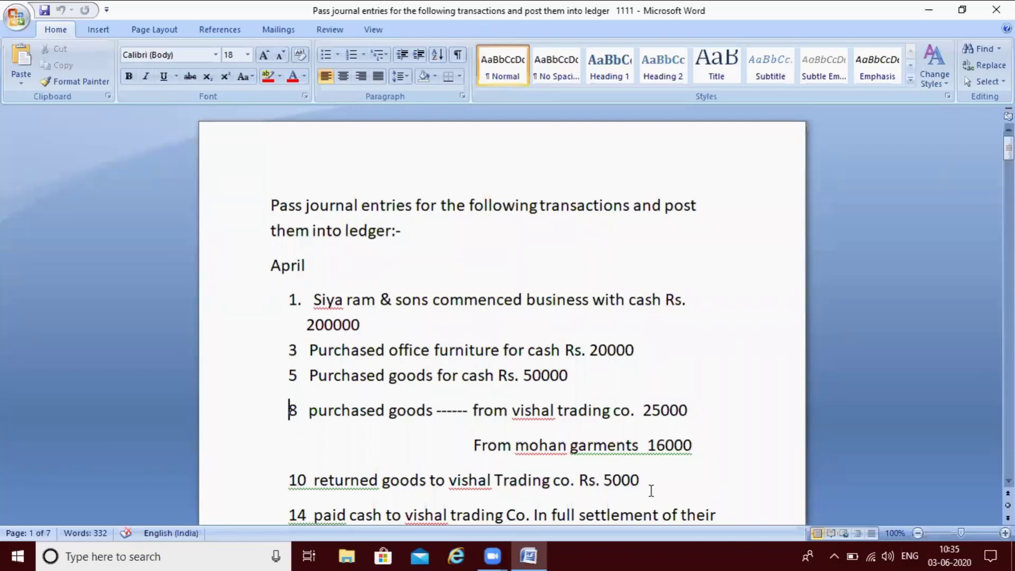
{"action": "key", "text": "Page_Down"}
{"action": "key", "text": "Down"}
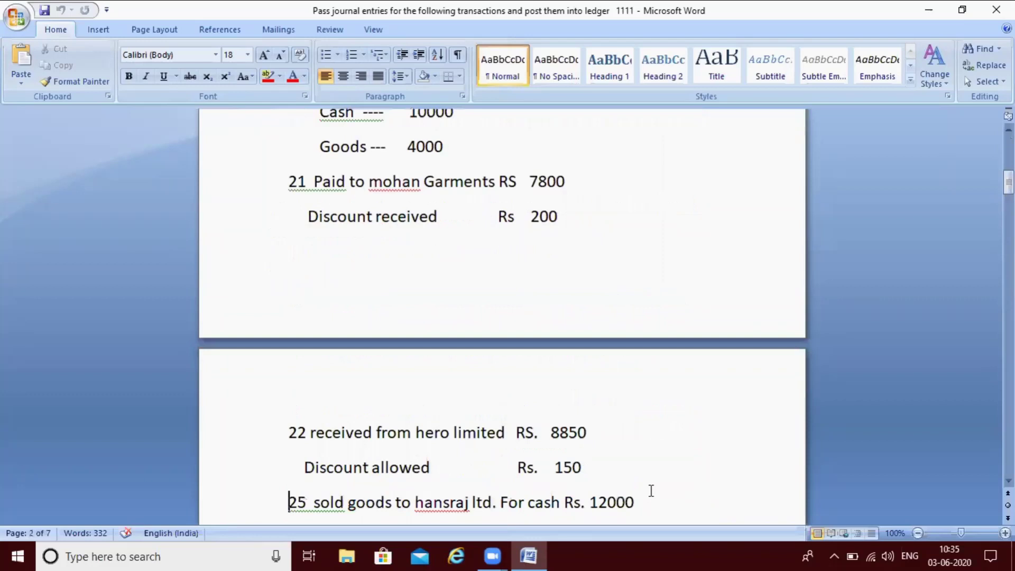
{"action": "key", "text": "Down"}
{"action": "key", "text": "Down"}
{"action": "key", "text": "Down"}
{"action": "key", "text": "Down"}
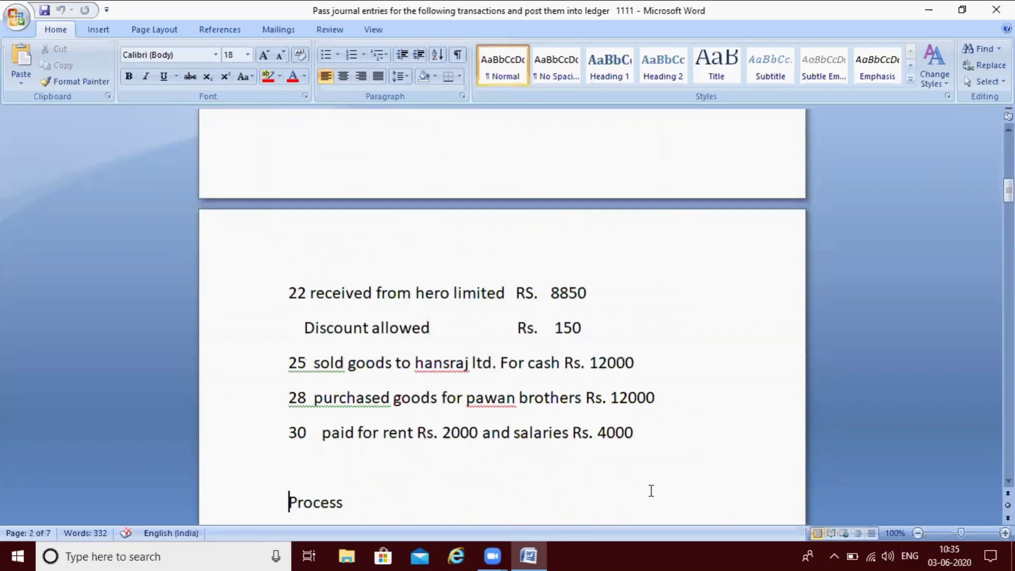
{"action": "key", "text": "Down"}
{"action": "key", "text": "Down"}
{"action": "key", "text": "Down"}
{"action": "key", "text": "Down"}
{"action": "key", "text": "Down"}
{"action": "key", "text": "Down"}
{"action": "key", "text": "Down"}
{"action": "key", "text": "Down"}
{"action": "key", "text": "Down"}
{"action": "key", "text": "Down"}
{"action": "key", "text": "Down"}
{"action": "key", "text": "Down"}
{"action": "key", "text": "Down"}
{"action": "key", "text": "Down"}
{"action": "key", "text": "Down"}
{"action": "key", "text": "Up"}
{"action": "key", "text": "Up"}
{"action": "key", "text": "Down"}
{"action": "type", "text": "8"}
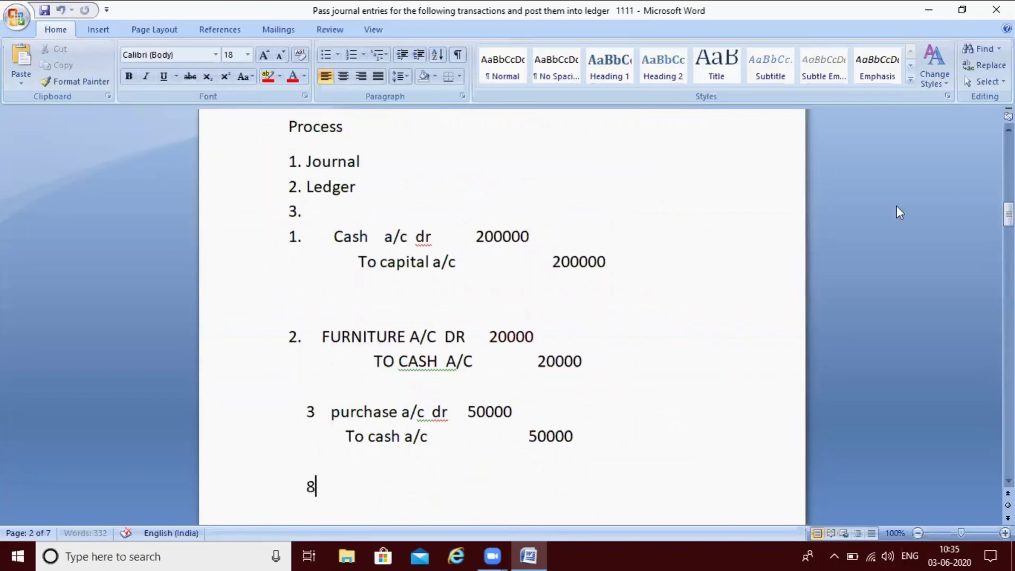
{"action": "left_click", "coordinate": [606, 119]}
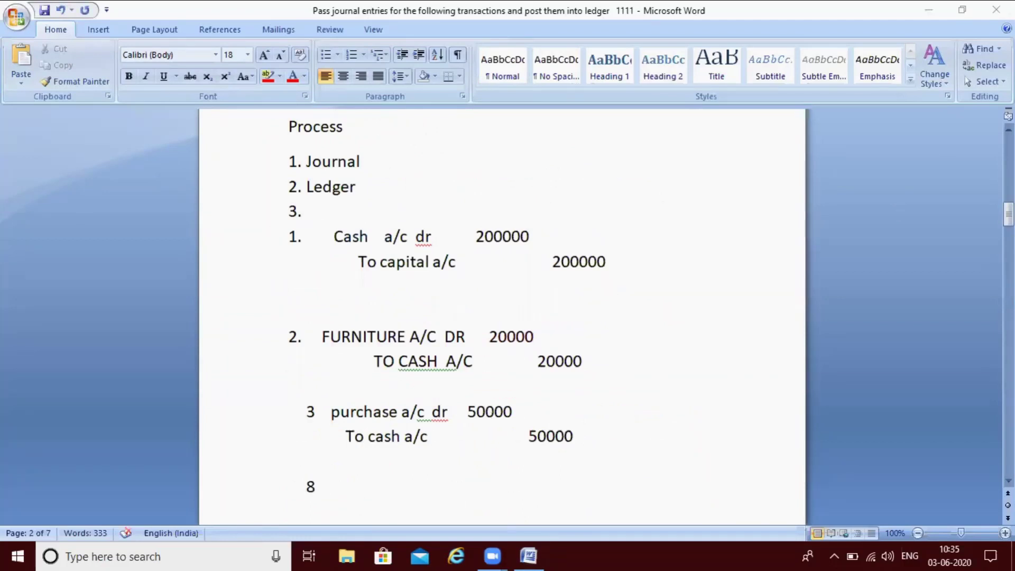
{"action": "type", "text": "purchase a/c  dr"}
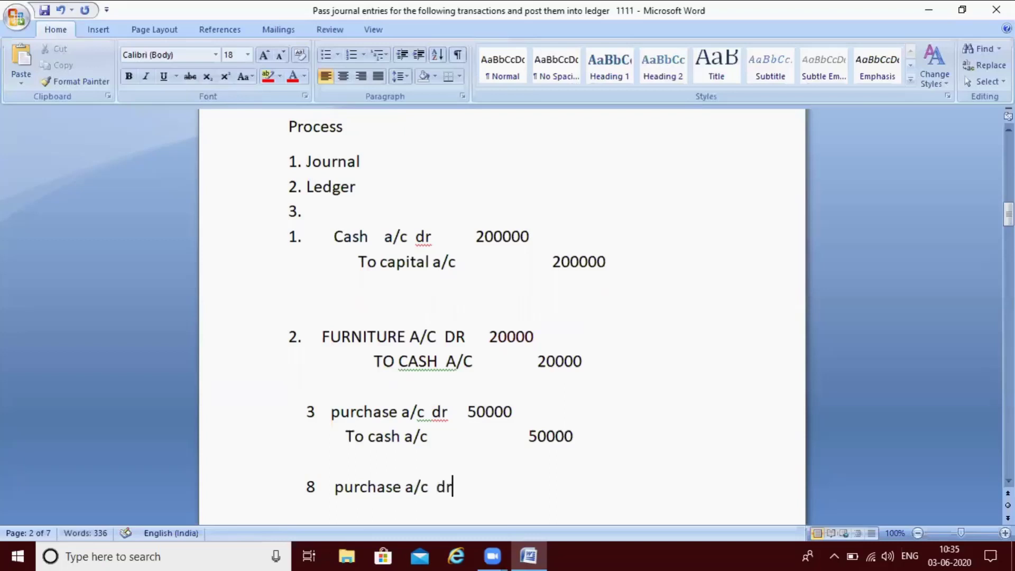
Add the indented credit lines "To vishal trading" and "To mohan" under the purchase debit line of entry 8
{"action": "key", "text": "Return"}
{"action": "key", "text": "Tab"}
{"action": "type", "text": "To vishal tra"}
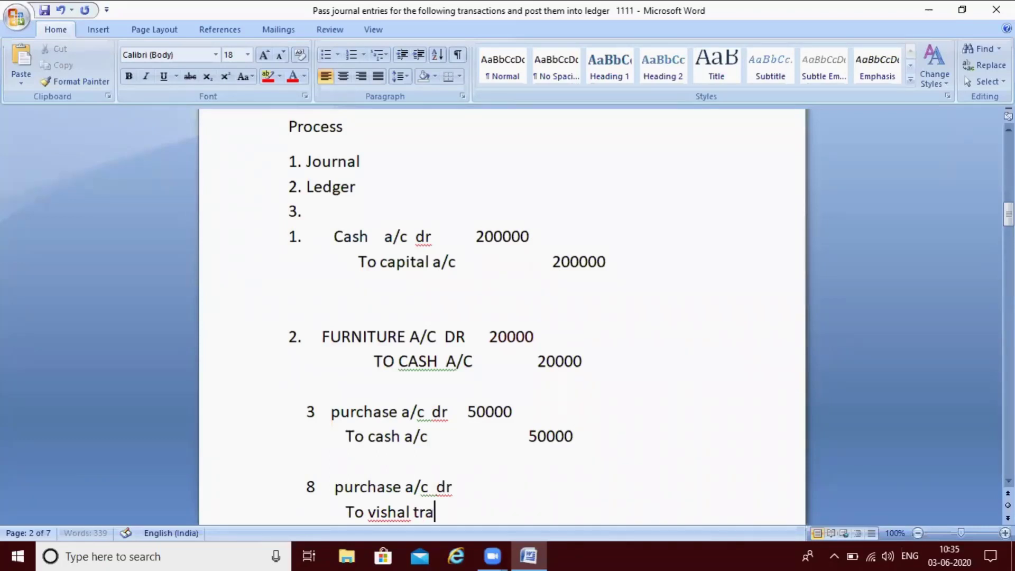
{"action": "type", "text": "ding"}
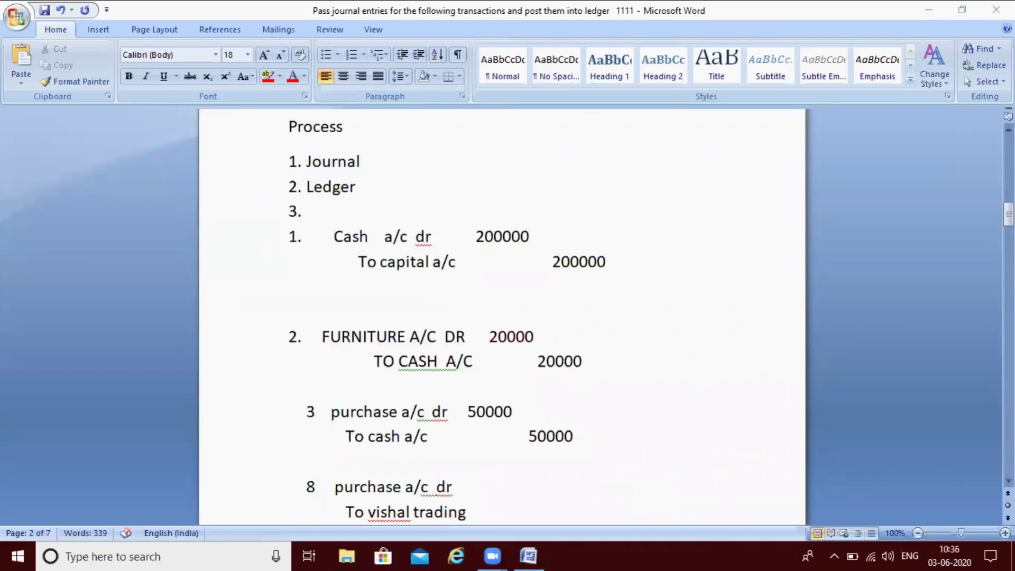
{"action": "scroll", "coordinate": [503, 318], "scroll_direction": "down", "scroll_amount": 1}
{"action": "type", "text": "To ma"}
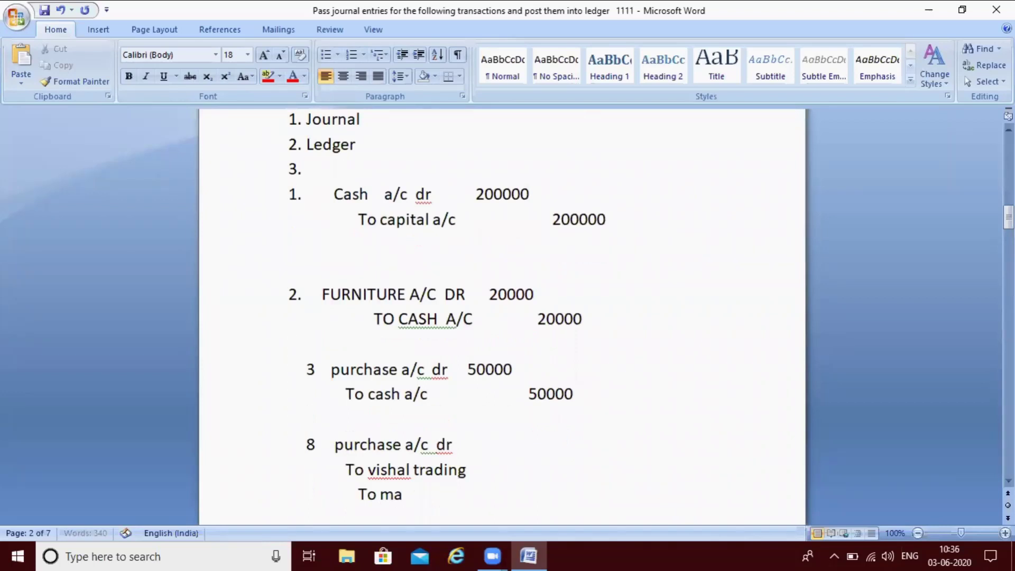
{"action": "key", "text": "BackSpace"}
{"action": "type", "text": "ohan"}
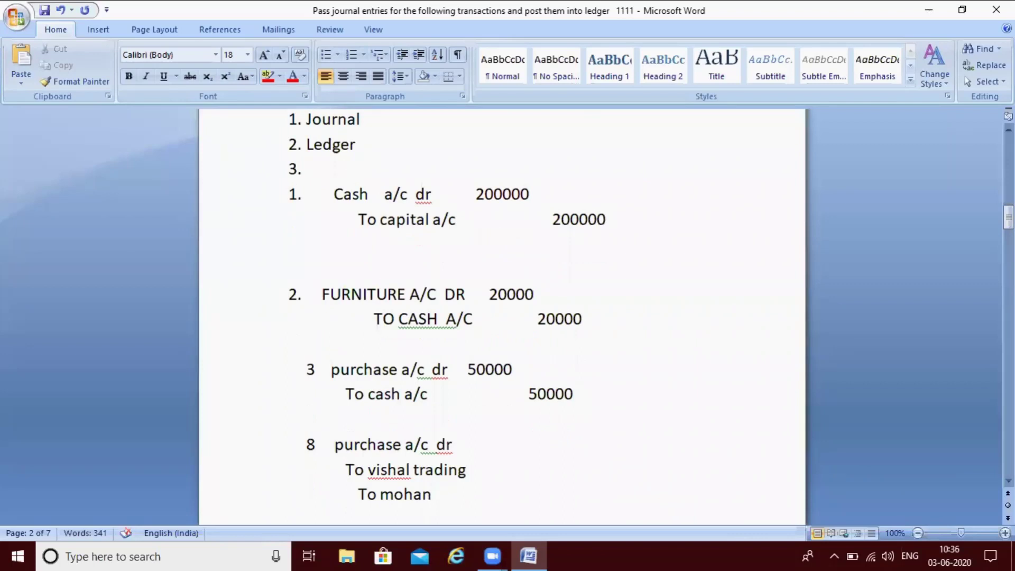
Enter the amounts for entry 8: 25000 for vishal trading, 16000 for mohan and 41000 for the purchase debit
{"action": "key", "text": "Up"}
{"action": "key", "text": "End"}
{"action": "key", "text": "Tab"}
{"action": "key", "text": "Tab"}
{"action": "key", "text": "Tab"}
{"action": "type", "text": "25000"}
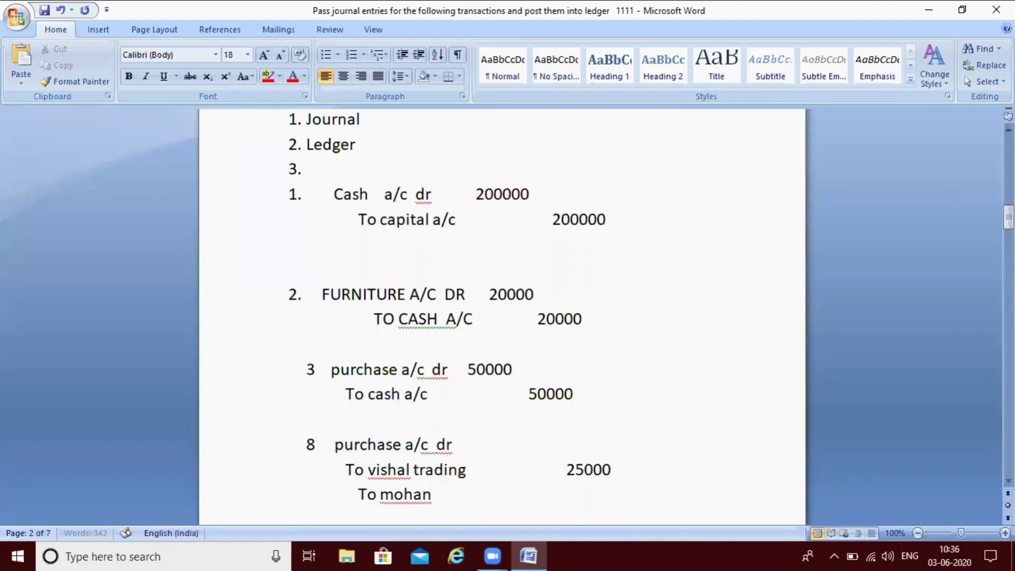
{"action": "type", "text": "16000"}
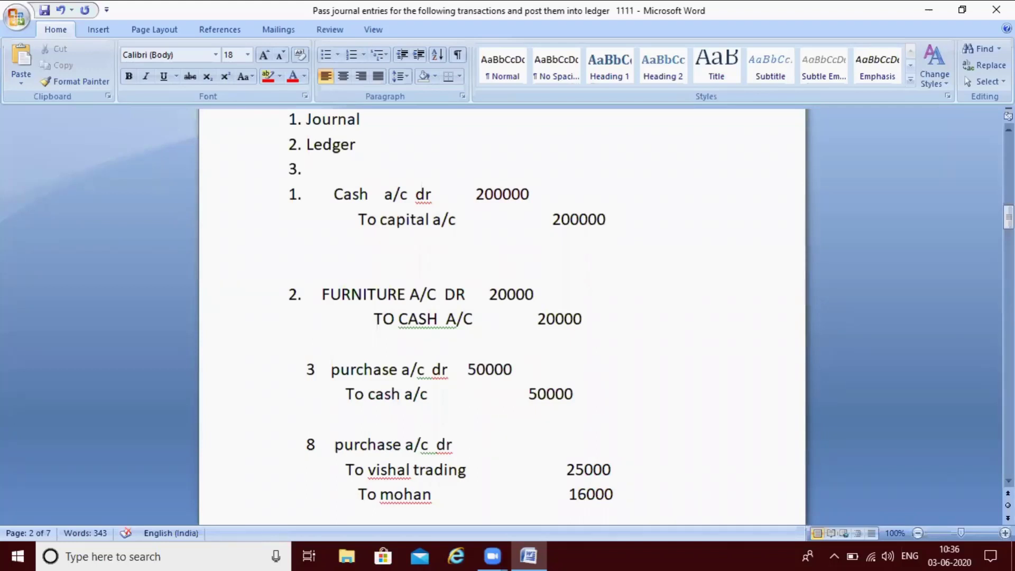
{"action": "left_click", "coordinate": [454, 444]}
{"action": "key", "text": "Tab"}
{"action": "type", "text": "41000"}
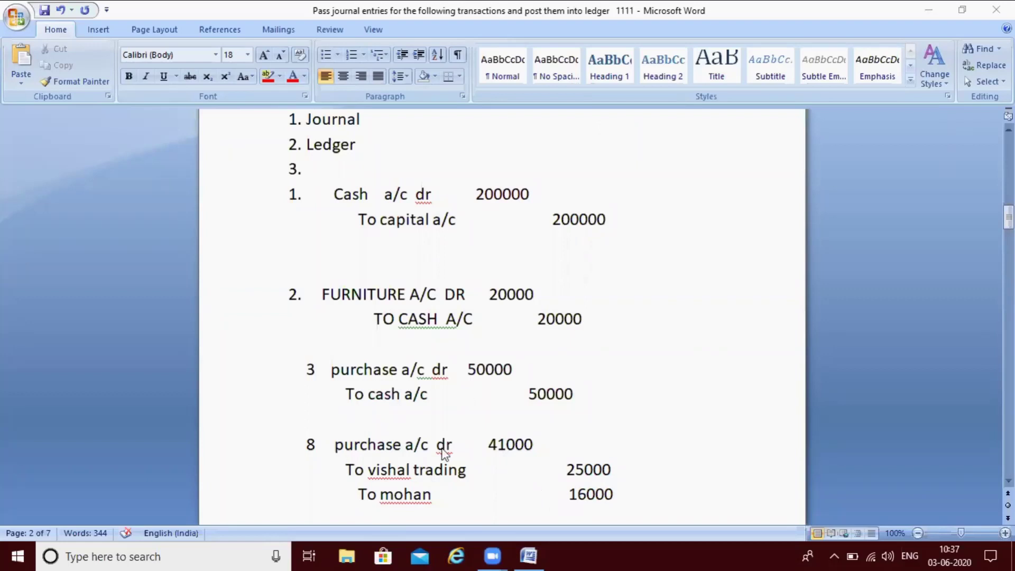
Post a debit line in the Purchase a/c ledger table with date 10, particulars "to vishal" and amount 25000
{"action": "left_click", "coordinate": [520, 508]}
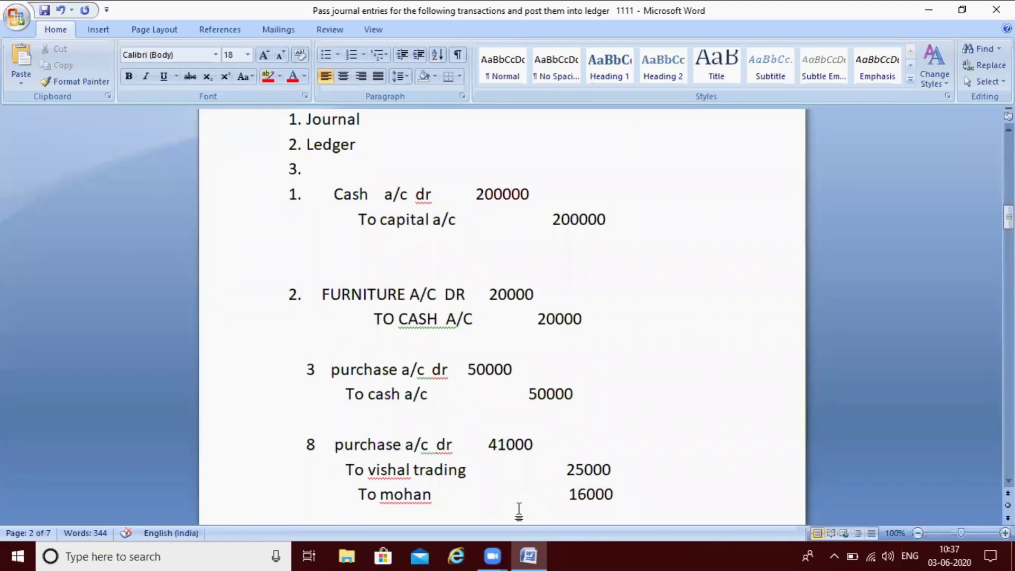
{"action": "scroll", "coordinate": [521, 508], "scroll_direction": "down", "scroll_amount": 3}
{"action": "scroll", "coordinate": [519, 512], "scroll_direction": "down", "scroll_amount": 1}
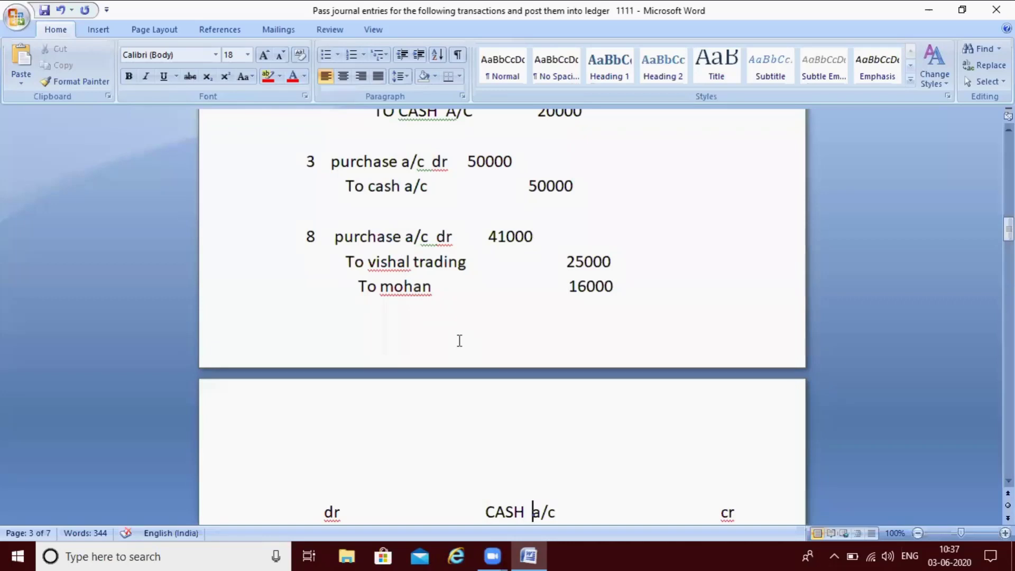
{"action": "key", "text": "Down"}
{"action": "key", "text": "Down"}
{"action": "key", "text": "Down"}
{"action": "key", "text": "Down"}
{"action": "key", "text": "Down"}
{"action": "key", "text": "Down"}
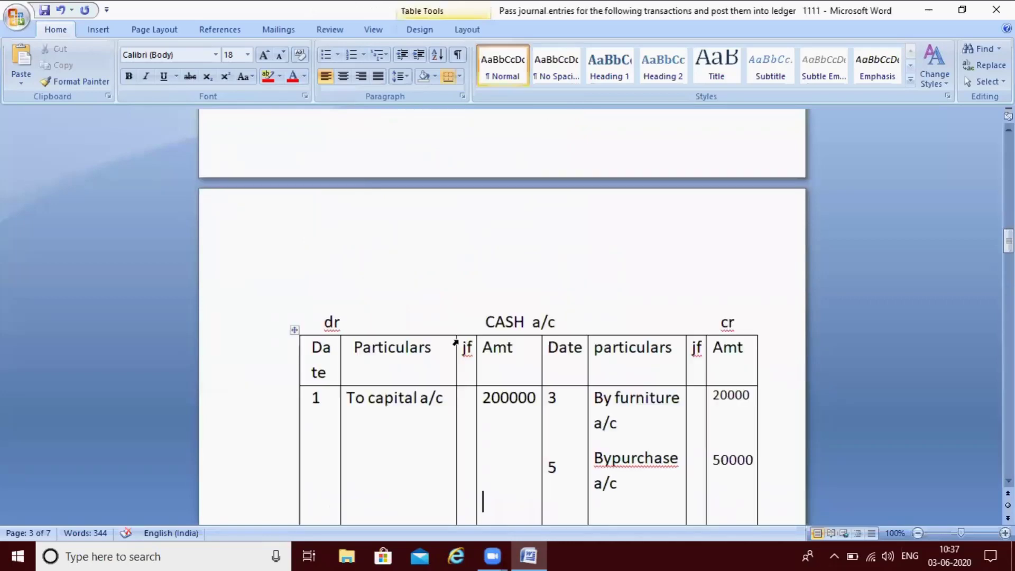
{"action": "key", "text": "Down"}
{"action": "key", "text": "Down"}
{"action": "key", "text": "Down"}
{"action": "key", "text": "Down"}
{"action": "key", "text": "Down"}
{"action": "key", "text": "Down"}
{"action": "key", "text": "Down"}
{"action": "key", "text": "Down"}
{"action": "key", "text": "Down"}
{"action": "key", "text": "Down"}
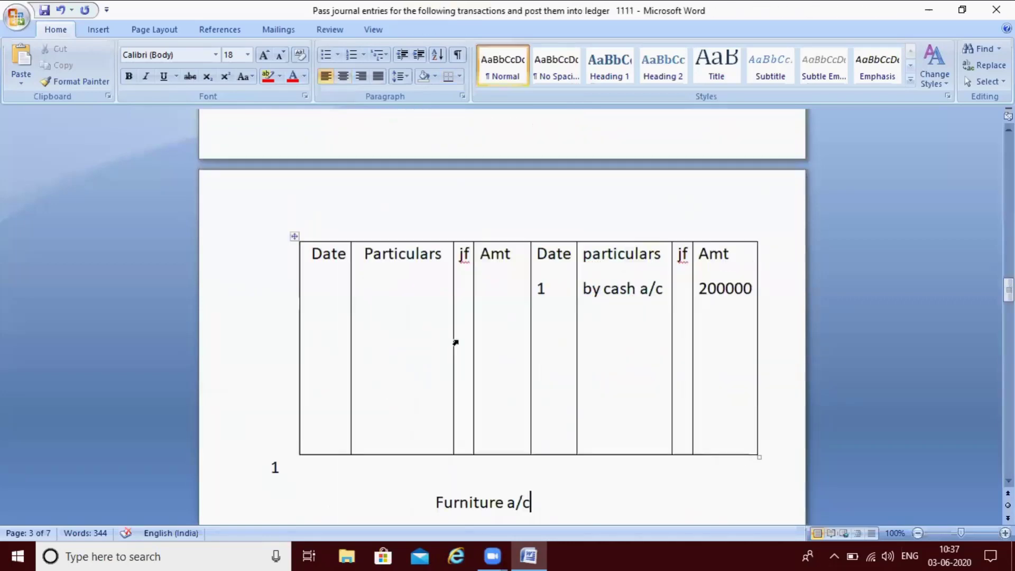
{"action": "key", "text": "Down"}
{"action": "key", "text": "Down"}
{"action": "key", "text": "Down"}
{"action": "key", "text": "Down"}
{"action": "key", "text": "Down"}
{"action": "key", "text": "Down"}
{"action": "key", "text": "Down"}
{"action": "key", "text": "Down"}
{"action": "key", "text": "Down"}
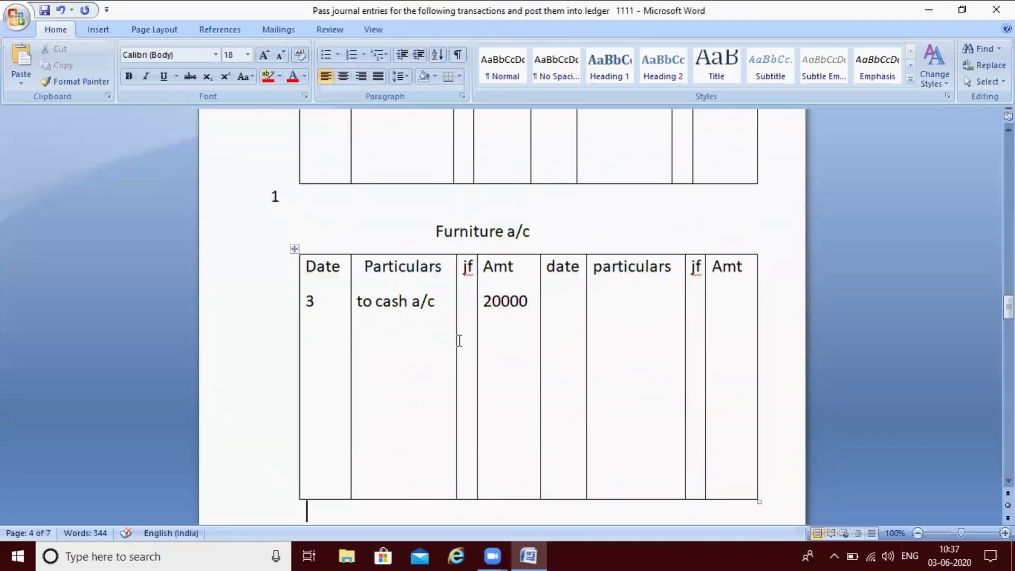
{"action": "key", "text": "Down"}
{"action": "key", "text": "Down"}
{"action": "key", "text": "Down"}
{"action": "key", "text": "Down"}
{"action": "key", "text": "Down"}
{"action": "key", "text": "Down"}
{"action": "key", "text": "Down"}
{"action": "key", "text": "Down"}
{"action": "key", "text": "Down"}
{"action": "key", "text": "Down"}
{"action": "key", "text": "Down"}
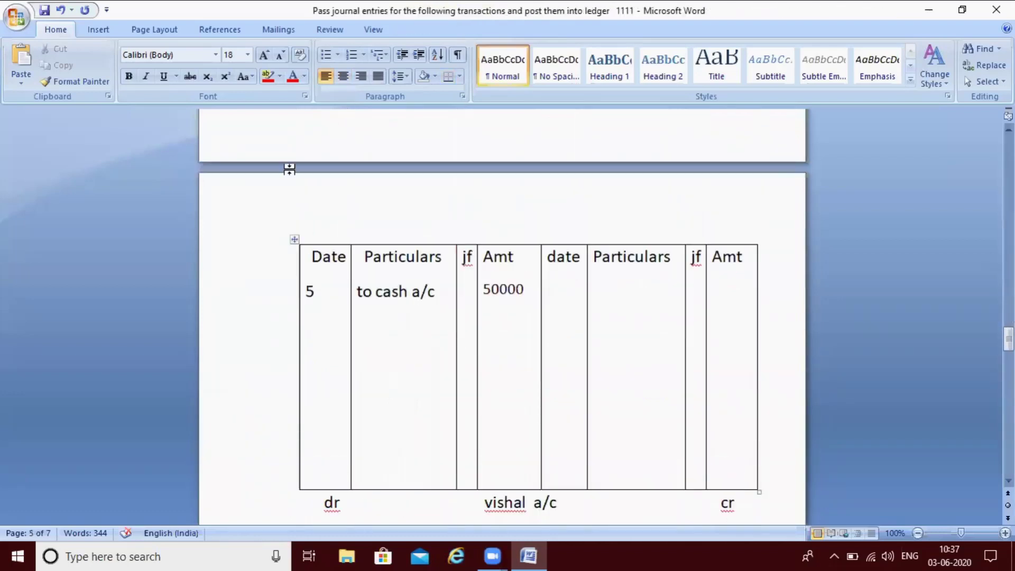
{"action": "left_click", "coordinate": [315, 311]}
{"action": "type", "text": "10"}
{"action": "left_click", "coordinate": [369, 328]}
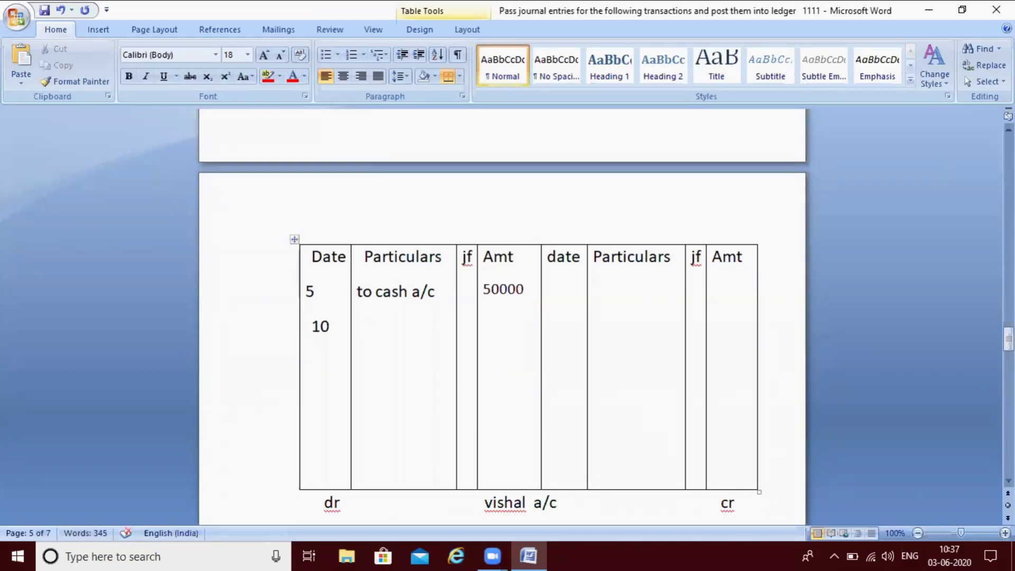
{"action": "type", "text": "to"}
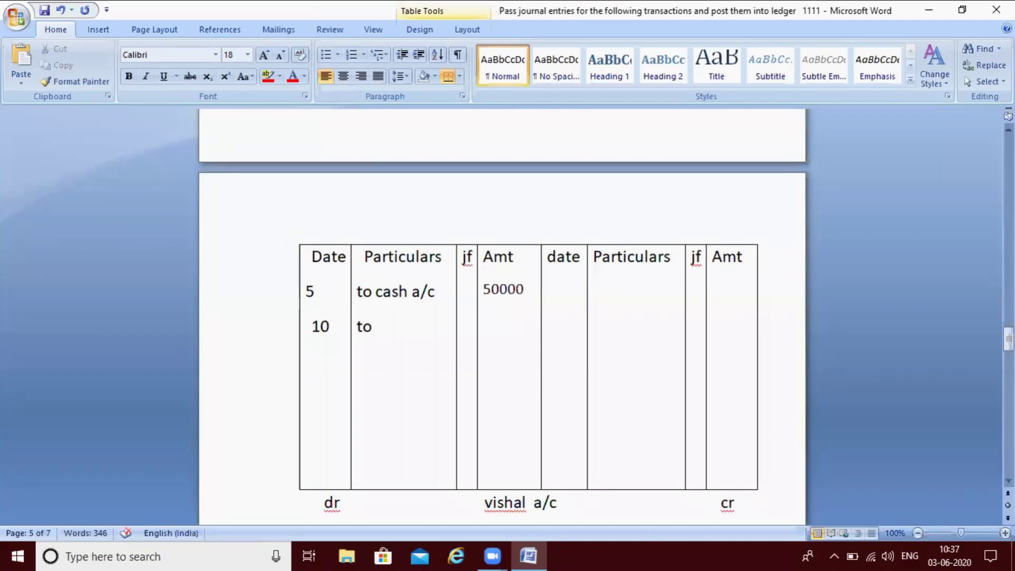
{"action": "type", "text": " vishAL"}
{"action": "key", "text": "BackSpace"}
{"action": "key", "text": "BackSpace"}
{"action": "type", "text": "al"}
{"action": "left_click", "coordinate": [500, 338]}
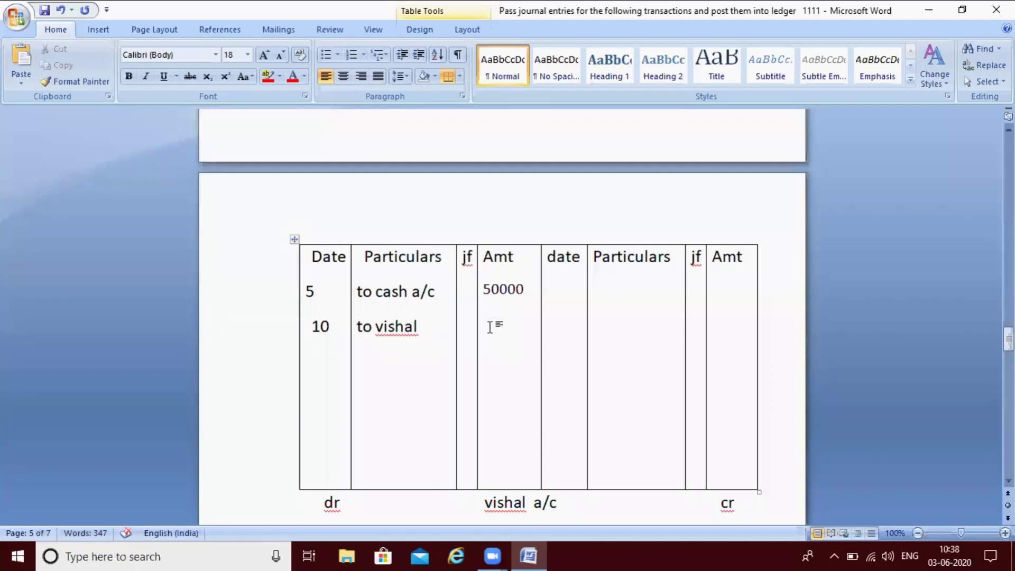
{"action": "left_click", "coordinate": [486, 332]}
{"action": "key", "text": "Down"}
{"action": "type", "text": "25000"}
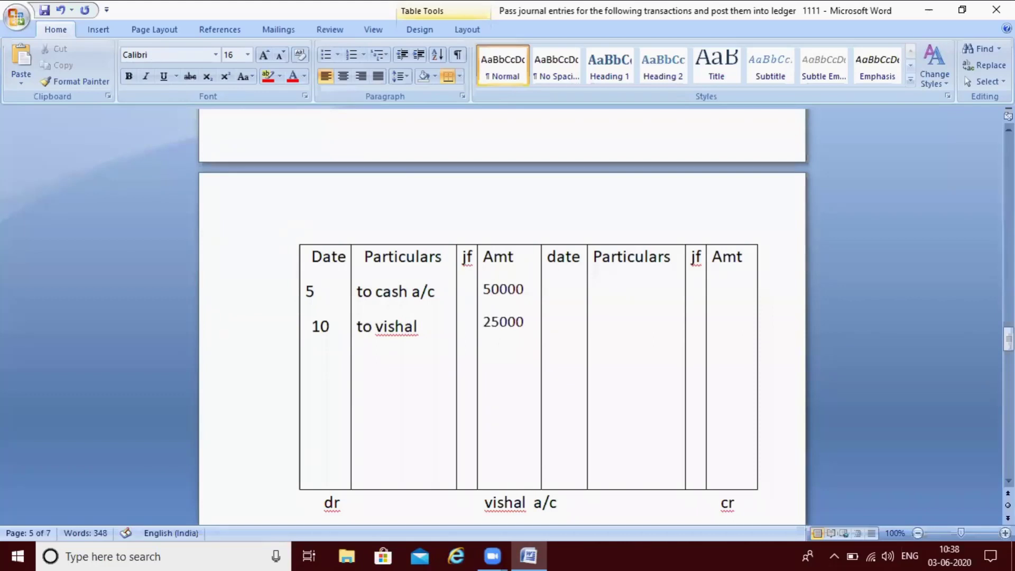
Add a debit line "to mohan" with amount 16000 below the vishal line in the Purchase a/c table
{"action": "key", "text": "Down"}
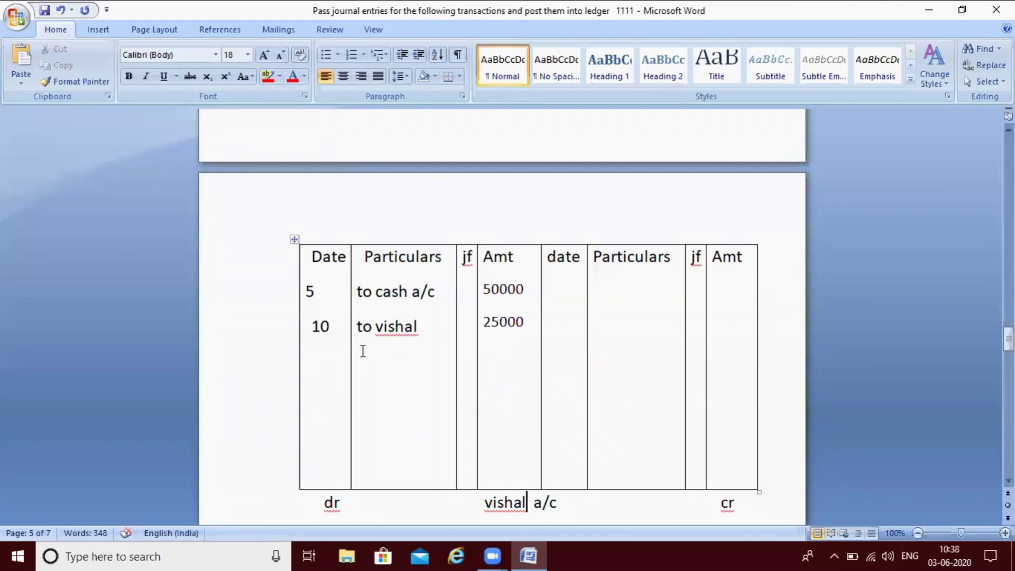
{"action": "left_click", "coordinate": [363, 351]}
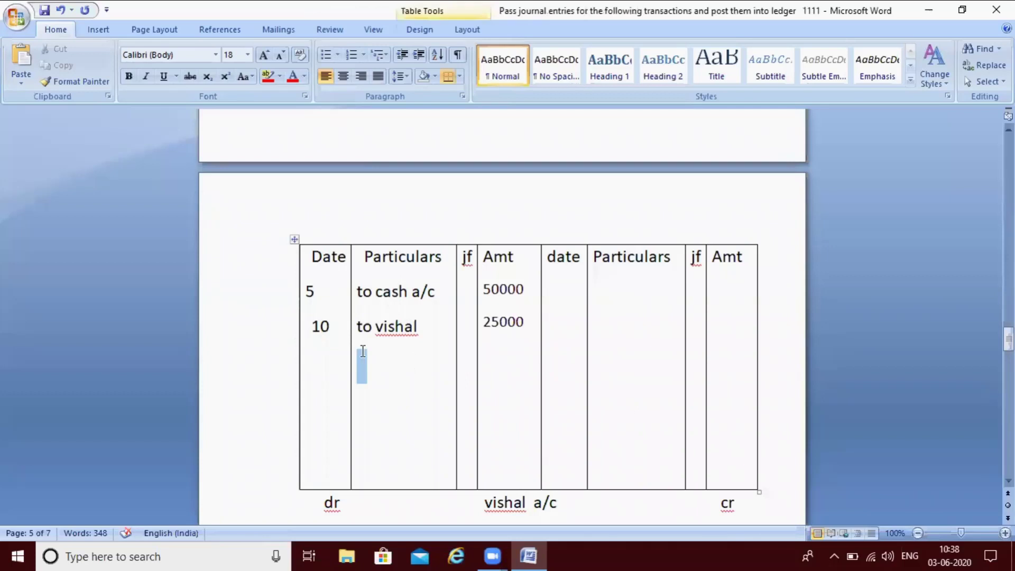
{"action": "key", "text": "BackSpace"}
{"action": "type", "text": "to mohan"}
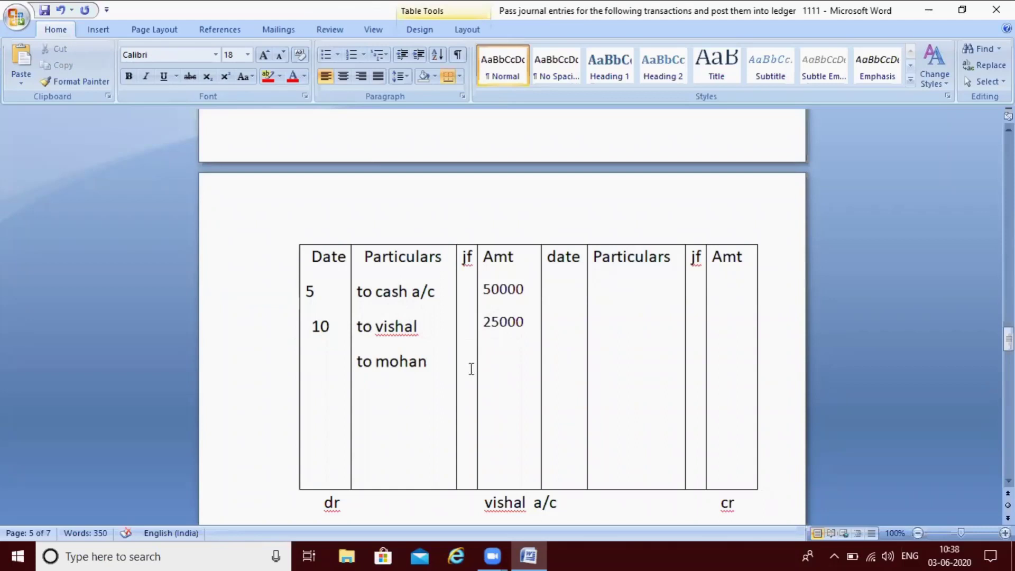
{"action": "left_click", "coordinate": [493, 359]}
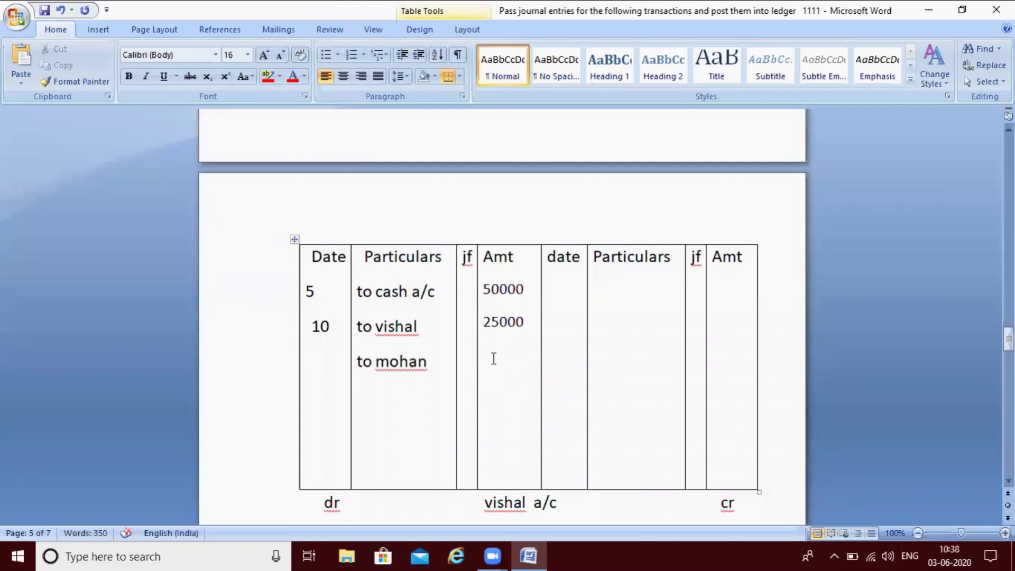
{"action": "key", "text": "Down"}
{"action": "key", "text": "Up"}
{"action": "key", "text": "Up"}
{"action": "left_click", "coordinate": [487, 365]}
{"action": "type", "text": "16000"}
Go back from the Purchase a/c ledger to the journal entries and examine the debit and credit lines of entry 8
{"action": "key", "text": "Up"}
{"action": "key", "text": "Up"}
{"action": "key", "text": "Up"}
{"action": "key", "text": "Up"}
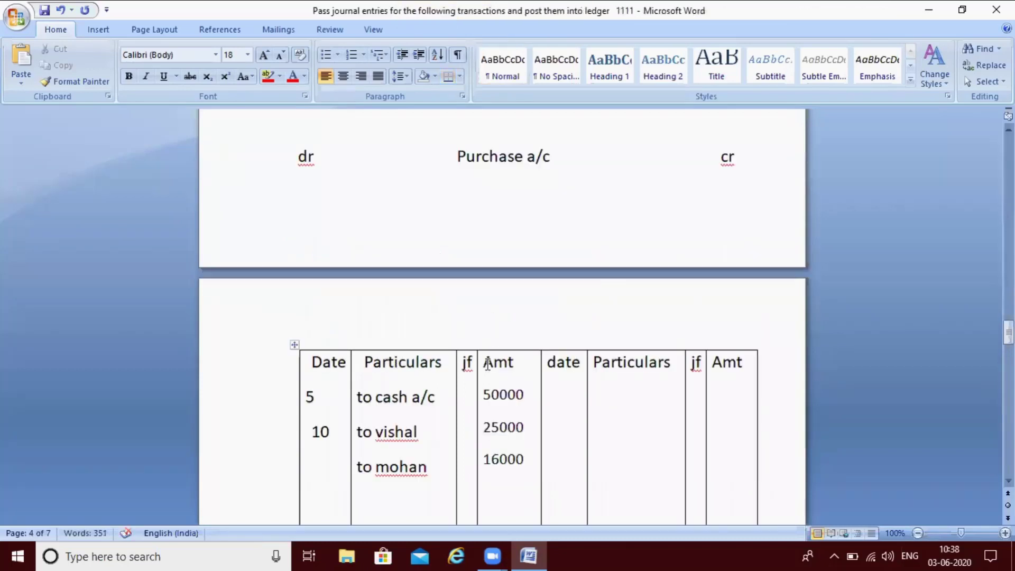
{"action": "key", "text": "Down"}
{"action": "key", "text": "Down"}
{"action": "key", "text": "Down"}
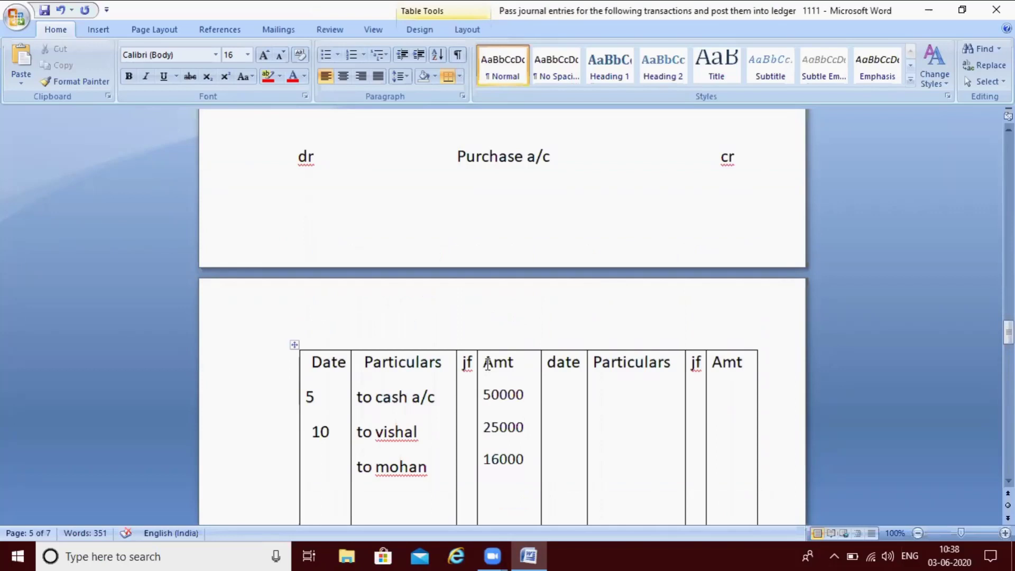
{"action": "key", "text": "Up"}
{"action": "key", "text": "Up"}
{"action": "key", "text": "Up"}
{"action": "key", "text": "Up"}
{"action": "key", "text": "Up"}
{"action": "key", "text": "Up"}
{"action": "key", "text": "Up"}
{"action": "key", "text": "Up"}
{"action": "key", "text": "Up"}
{"action": "key", "text": "Up"}
{"action": "key", "text": "Up"}
{"action": "key", "text": "Up"}
{"action": "key", "text": "Up"}
{"action": "key", "text": "Up"}
{"action": "key", "text": "Up"}
{"action": "key", "text": "Up"}
{"action": "key", "text": "Up"}
{"action": "key", "text": "Up"}
{"action": "key", "text": "Up"}
{"action": "key", "text": "Up"}
{"action": "key", "text": "Up"}
{"action": "key", "text": "Up"}
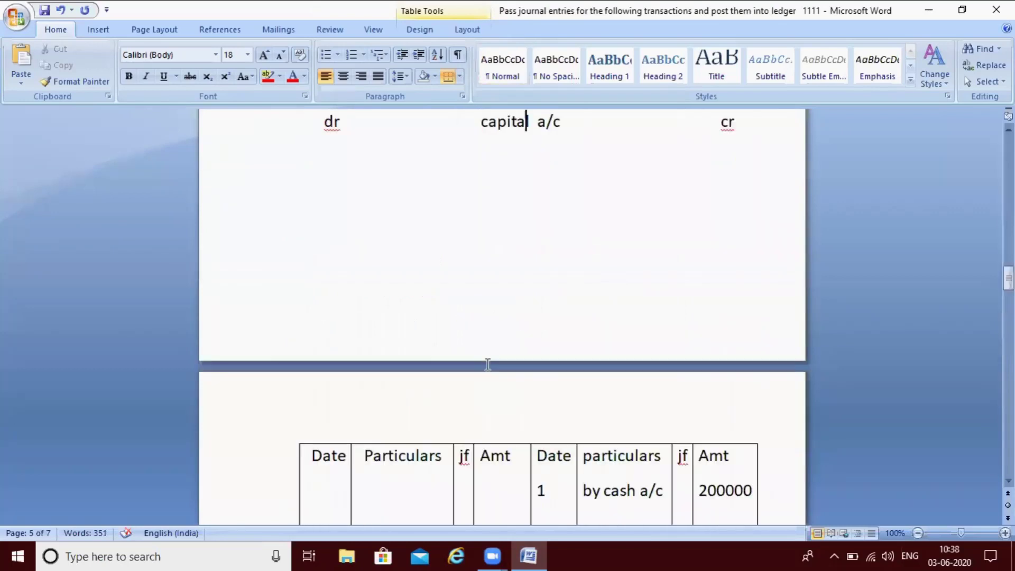
{"action": "key", "text": "Up"}
{"action": "key", "text": "Up"}
{"action": "key", "text": "Up"}
{"action": "key", "text": "Up"}
{"action": "key", "text": "Up"}
{"action": "key", "text": "Up"}
{"action": "key", "text": "Up"}
{"action": "key", "text": "Up"}
{"action": "key", "text": "Up"}
{"action": "key", "text": "Up"}
{"action": "key", "text": "Up"}
{"action": "key", "text": "Up"}
{"action": "key", "text": "Up"}
{"action": "key", "text": "Up"}
{"action": "key", "text": "Down"}
{"action": "key", "text": "Down"}
{"action": "key", "text": "Down"}
{"action": "key", "text": "Down"}
{"action": "key", "text": "Down"}
{"action": "key", "text": "Down"}
{"action": "key", "text": "Down"}
{"action": "key", "text": "Down"}
{"action": "key", "text": "Down"}
{"action": "key", "text": "Down"}
{"action": "key", "text": "Down"}
{"action": "key", "text": "Down"}
{"action": "key", "text": "Down"}
{"action": "key", "text": "Down"}
{"action": "key", "text": "Down"}
{"action": "key", "text": "Down"}
{"action": "key", "text": "Down"}
{"action": "key", "text": "Down"}
{"action": "key", "text": "Down"}
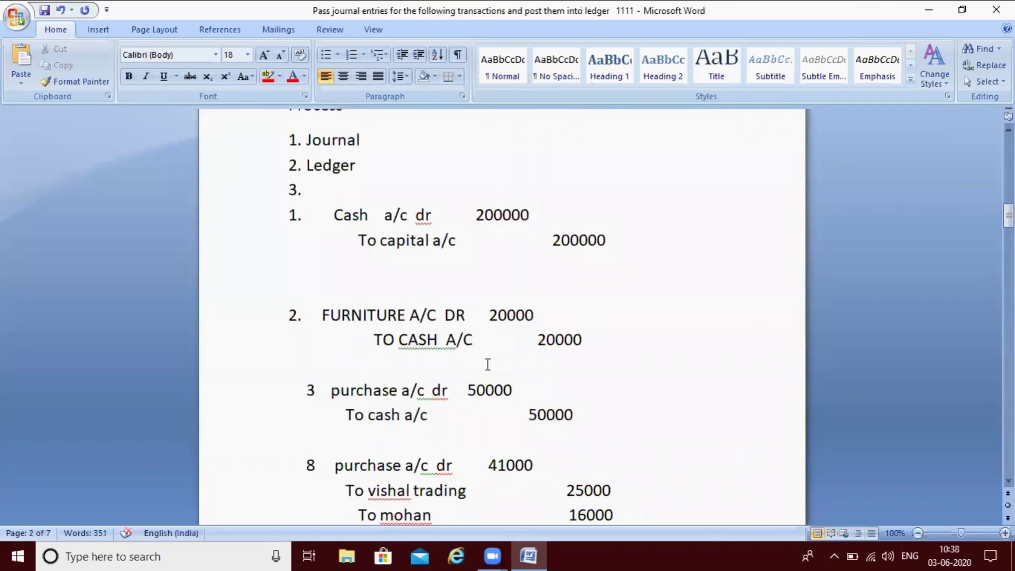
{"action": "key", "text": "Down"}
{"action": "key", "text": "Up"}
{"action": "key", "text": "Up"}
{"action": "key", "text": "Up"}
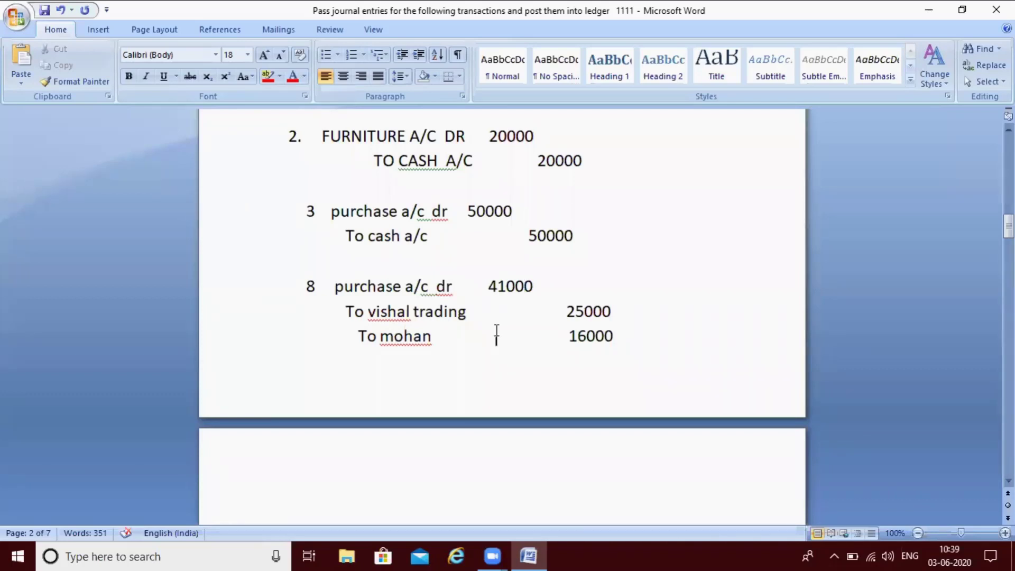
Post a credit line in the vishal a/c ledger table with date 10, particulars "by purchase" and amount 25000
{"action": "key", "text": "Down"}
{"action": "key", "text": "Down"}
{"action": "key", "text": "Down"}
{"action": "key", "text": "Down"}
{"action": "key", "text": "Down"}
{"action": "key", "text": "Down"}
{"action": "key", "text": "Down"}
{"action": "key", "text": "Down"}
{"action": "key", "text": "Down"}
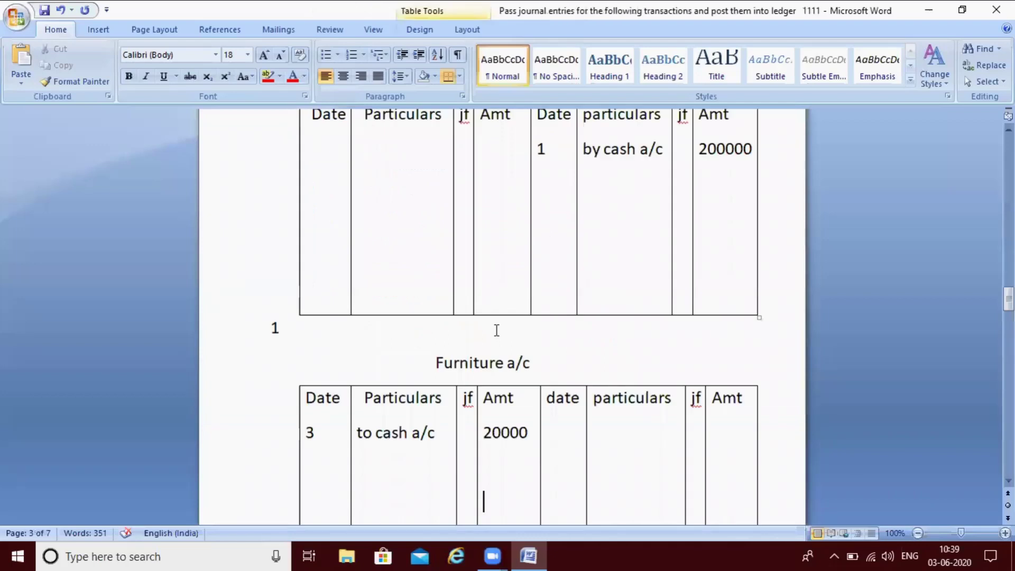
{"action": "key", "text": "Down"}
{"action": "key", "text": "Down"}
{"action": "key", "text": "Down"}
{"action": "key", "text": "Down"}
{"action": "key", "text": "Down"}
{"action": "key", "text": "Down"}
{"action": "key", "text": "Down"}
{"action": "key", "text": "Down"}
{"action": "key", "text": "Down"}
{"action": "key", "text": "Down"}
{"action": "key", "text": "Down"}
{"action": "key", "text": "Down"}
{"action": "key", "text": "Down"}
{"action": "key", "text": "Down"}
{"action": "key", "text": "Down"}
{"action": "key", "text": "Down"}
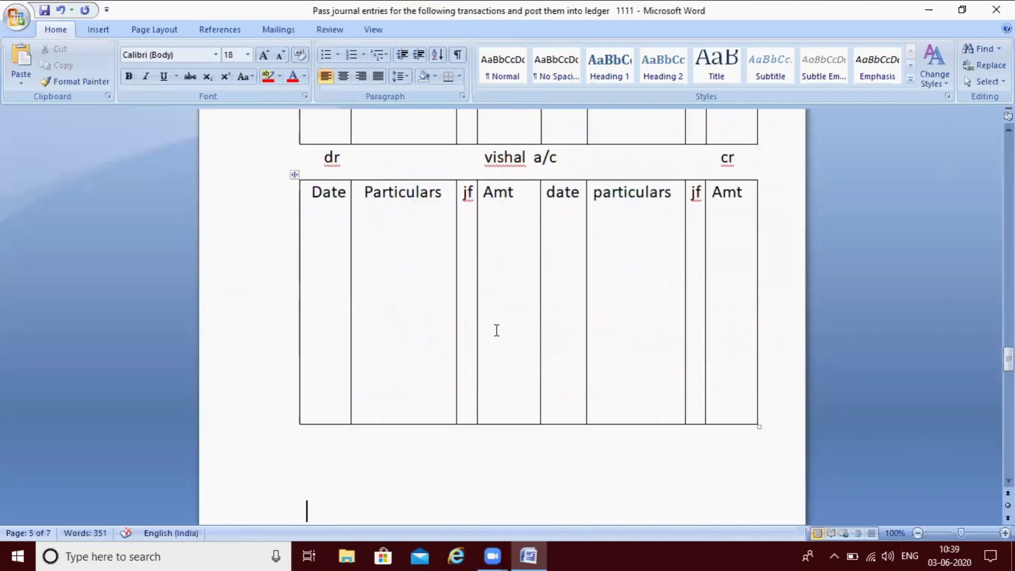
{"action": "left_click", "coordinate": [496, 330]}
{"action": "key", "text": "Up"}
{"action": "key", "text": "Up"}
{"action": "key", "text": "Up"}
{"action": "key", "text": "Up"}
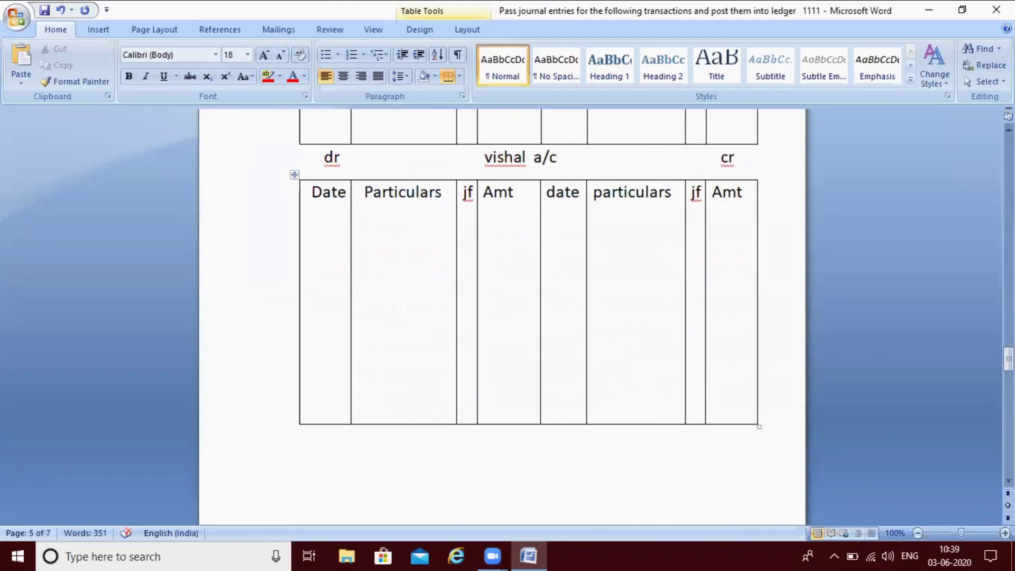
{"action": "type", "text": "10"}
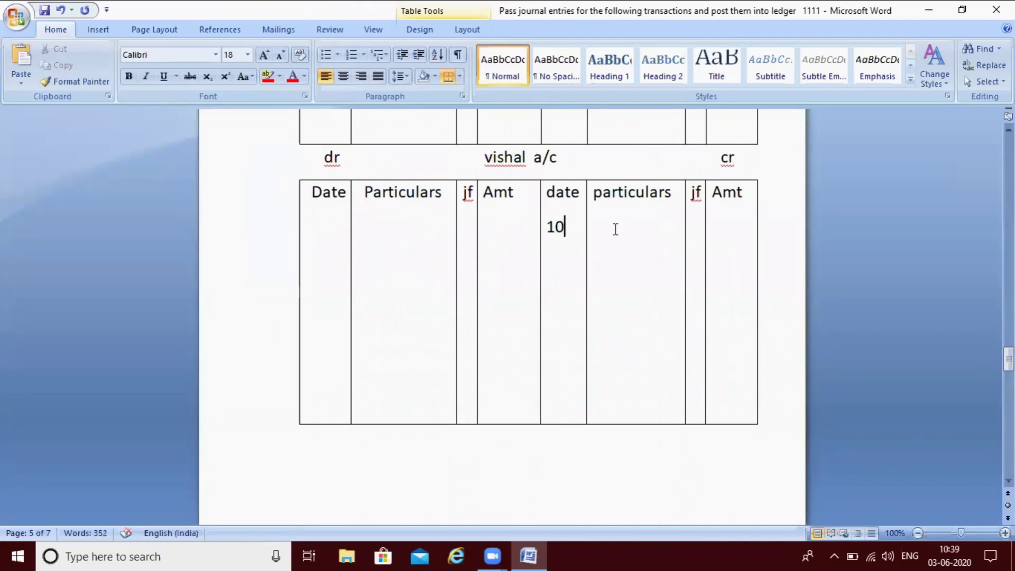
{"action": "left_click", "coordinate": [614, 229]}
{"action": "type", "text": "by purchase"}
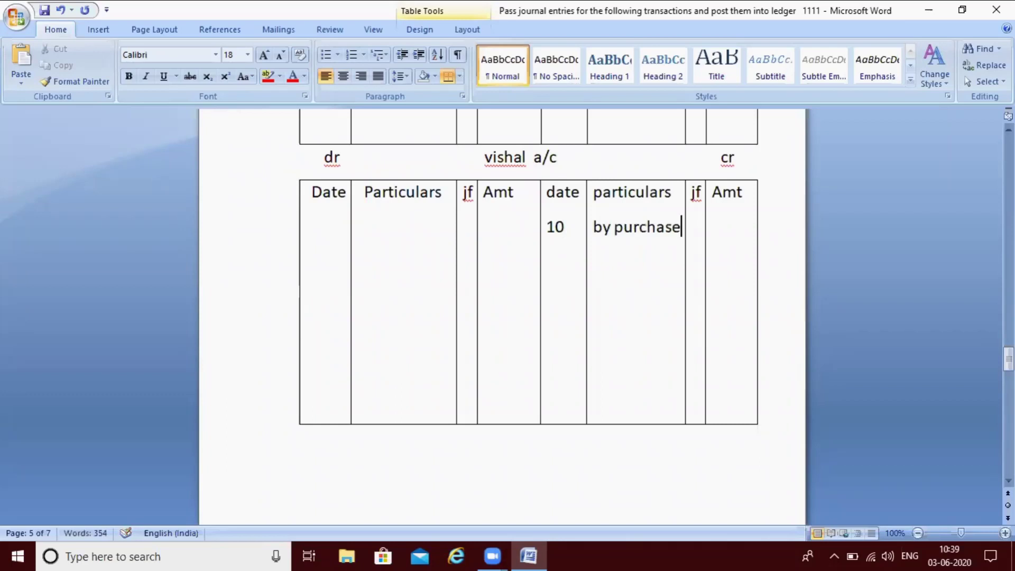
{"action": "key", "text": "Return"}
{"action": "left_click", "coordinate": [717, 241]}
{"action": "type", "text": "25000"}
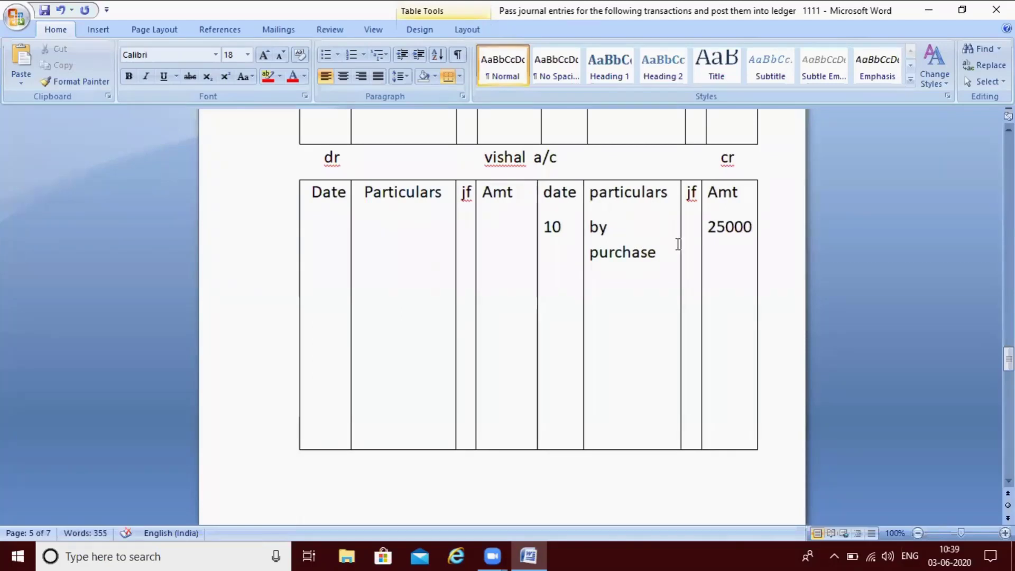
Reduce the font size of the "by purchase" text in the vishal a/c table to 16
{"action": "left_click", "coordinate": [661, 255]}
{"action": "key", "text": "shift+Left"}
{"action": "key", "text": "shift+Left"}
{"action": "key", "text": "shift+Left"}
{"action": "key", "text": "shift+Left"}
{"action": "key", "text": "shift+Left"}
{"action": "key", "text": "shift+Left"}
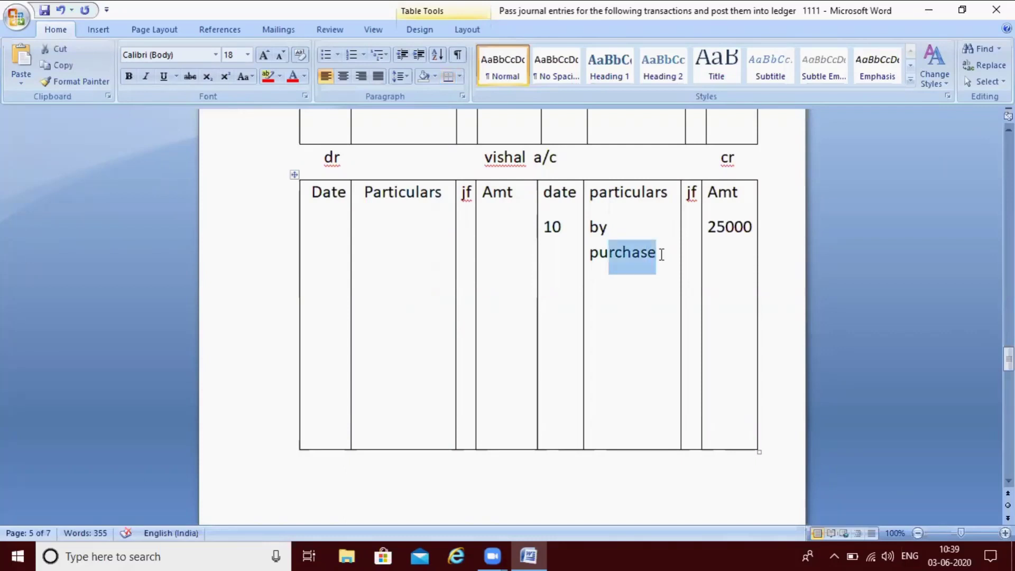
{"action": "key", "text": "shift+Left"}
{"action": "key", "text": "shift+Left"}
{"action": "key", "text": "shift+Left"}
{"action": "key", "text": "shift+Left"}
{"action": "key", "text": "shift+Left"}
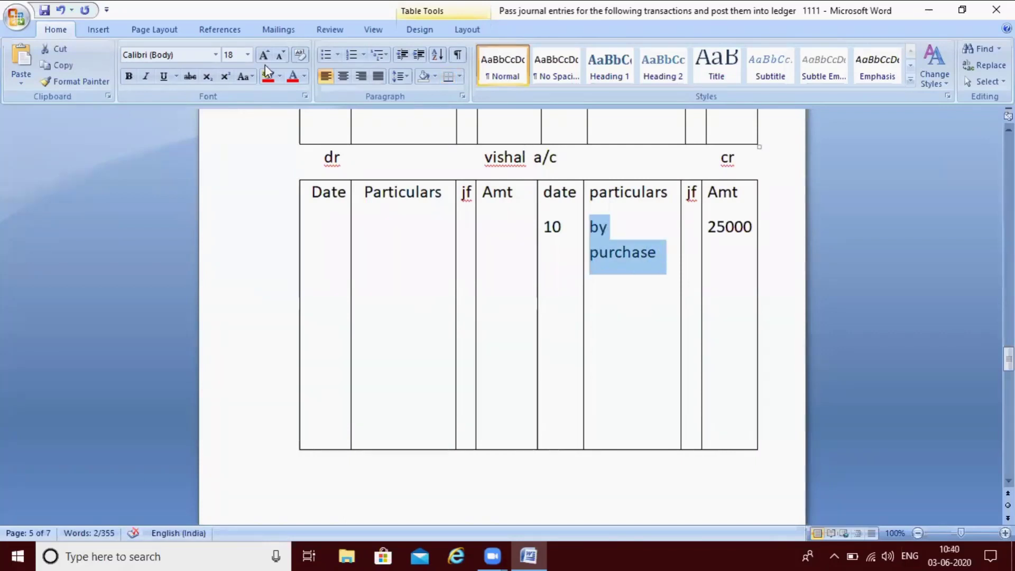
{"action": "left_click", "coordinate": [246, 54]}
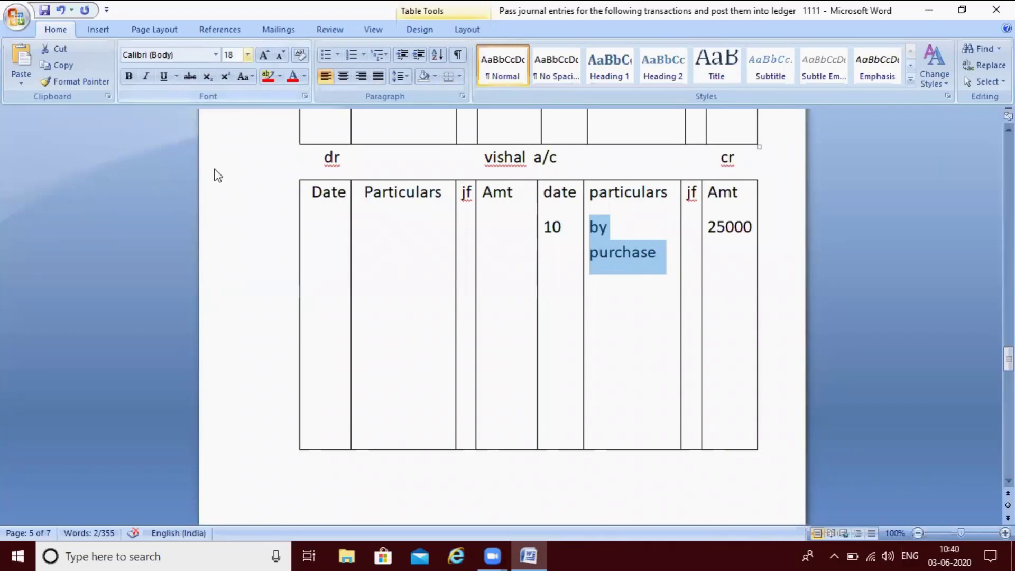
{"action": "left_click", "coordinate": [229, 147]}
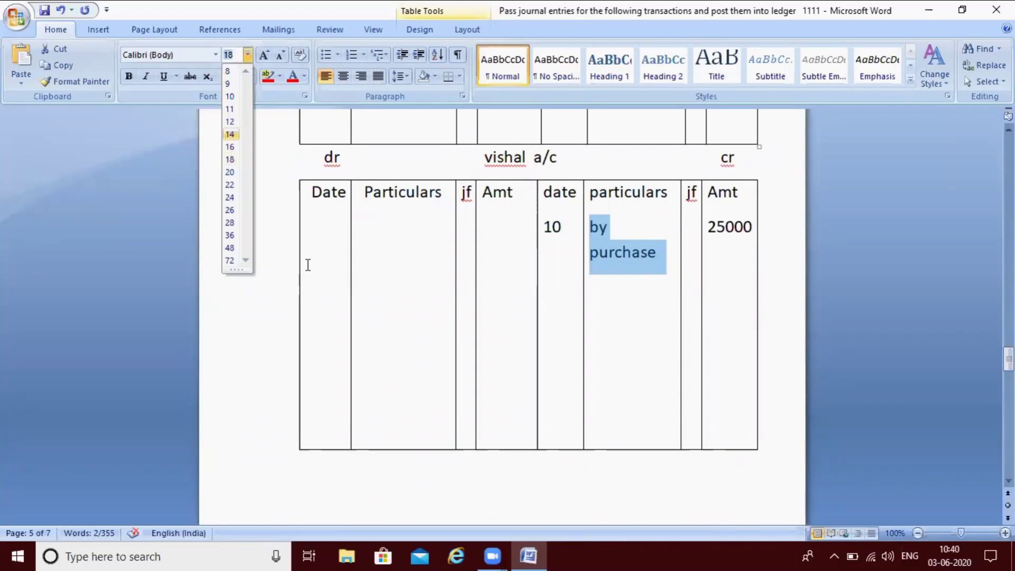
{"action": "left_click", "coordinate": [711, 284]}
Post a credit line in the Mohan Garments a/c ledger table with date 10, particulars "by purchase" and amount 16000
{"action": "key", "text": "Return"}
{"action": "key", "text": "Return"}
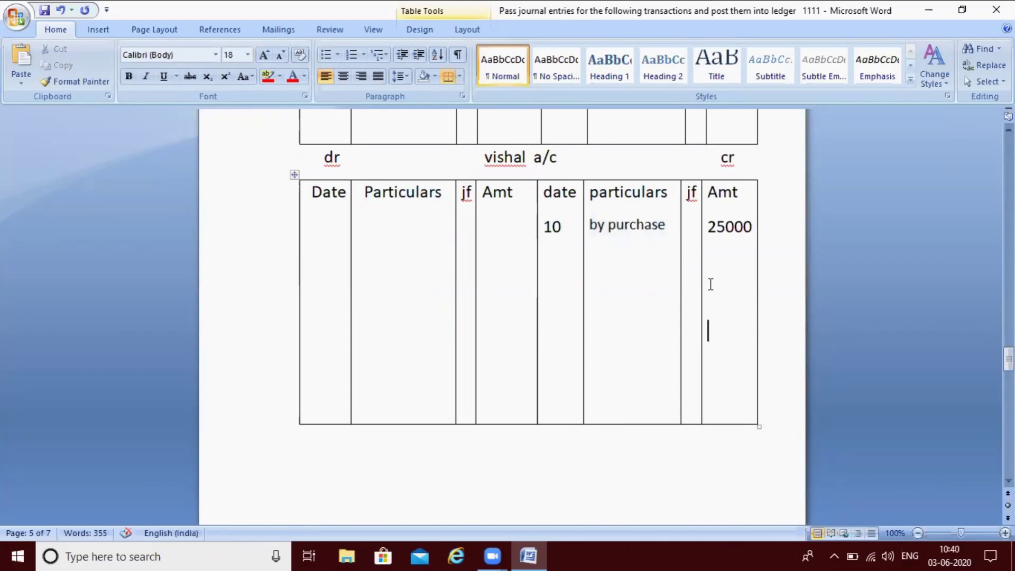
{"action": "key", "text": "Down"}
{"action": "key", "text": "Down"}
{"action": "key", "text": "Down"}
{"action": "key", "text": "Down"}
{"action": "key", "text": "Down"}
{"action": "key", "text": "Down"}
{"action": "key", "text": "Down"}
{"action": "key", "text": "Down"}
{"action": "key", "text": "Down"}
{"action": "key", "text": "Down"}
{"action": "key", "text": "Down"}
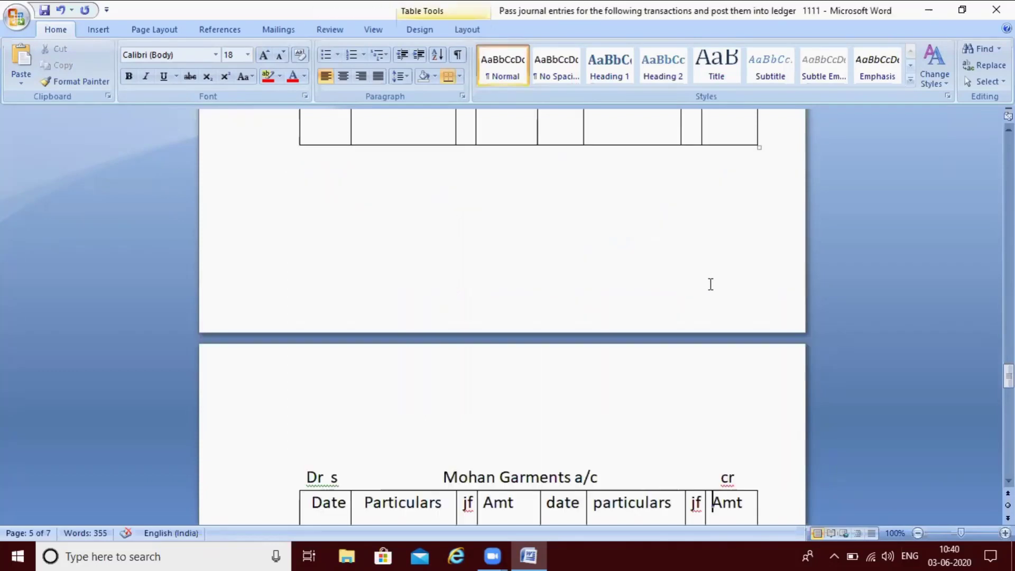
{"action": "key", "text": "Down"}
{"action": "key", "text": "Up"}
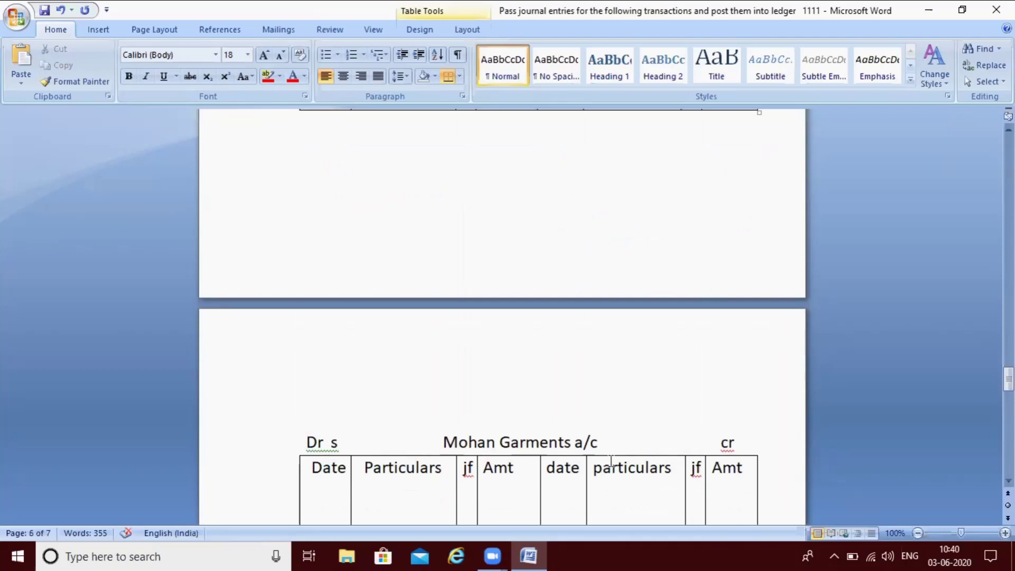
{"action": "left_click", "coordinate": [580, 487]}
{"action": "key", "text": "Return"}
{"action": "type", "text": "10"}
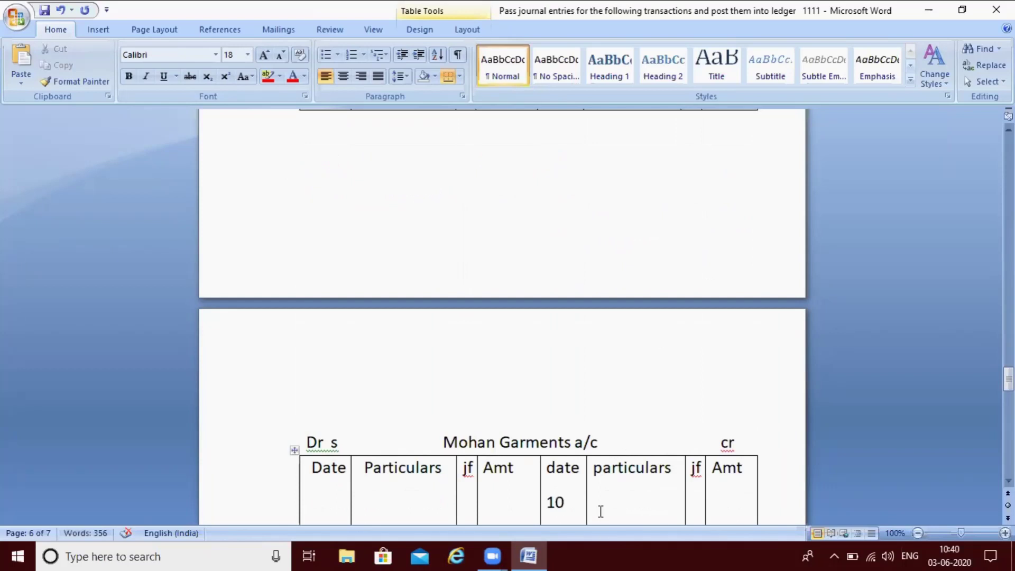
{"action": "key", "text": "Tab"}
{"action": "type", "text": "by purchase"}
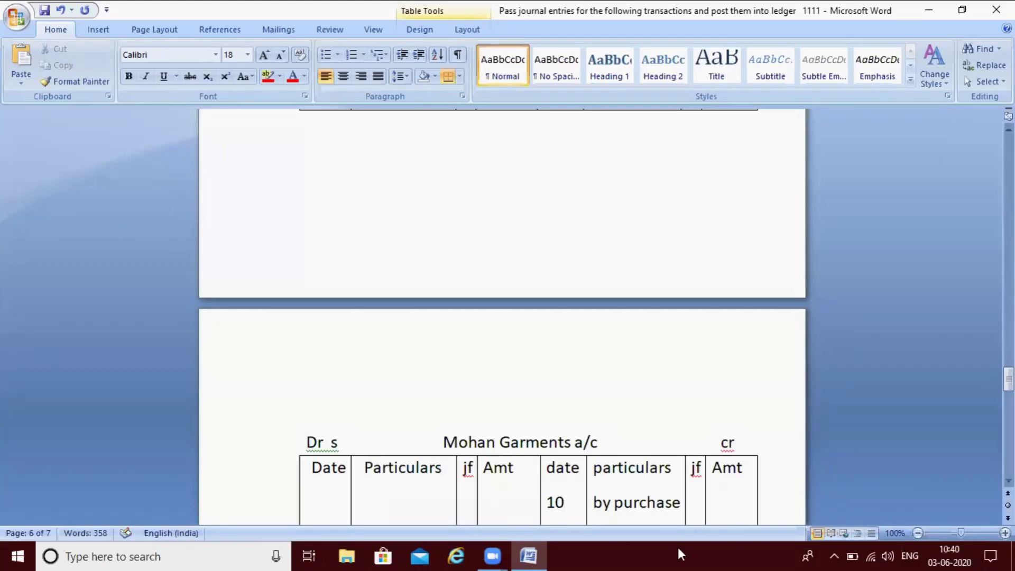
{"action": "left_click", "coordinate": [717, 505]}
{"action": "type", "text": "16000"}
{"action": "key", "text": "Left"}
{"action": "key", "text": "Left"}
{"action": "key", "text": "Up"}
{"action": "left_click", "coordinate": [717, 504]}
{"action": "scroll", "coordinate": [716, 504], "scroll_direction": "down", "scroll_amount": 1}
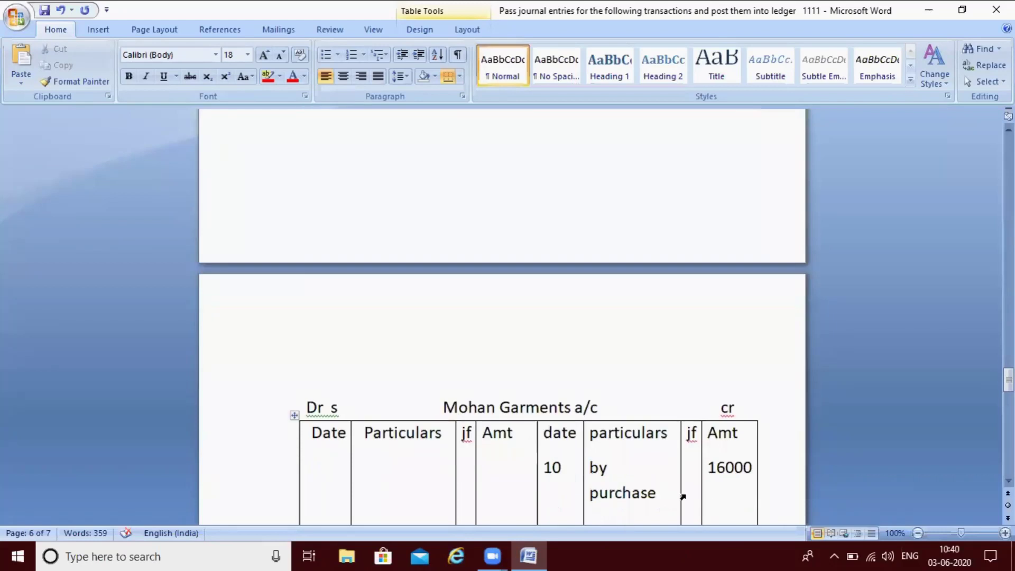
Reduce the font size of the "by purchase" text in the Mohan Garments a/c table to 16
{"action": "left_click", "coordinate": [655, 494]}
{"action": "key", "text": "shift+Left"}
{"action": "key", "text": "shift+Left"}
{"action": "key", "text": "shift+Left"}
{"action": "key", "text": "shift+Left"}
{"action": "key", "text": "shift+Left"}
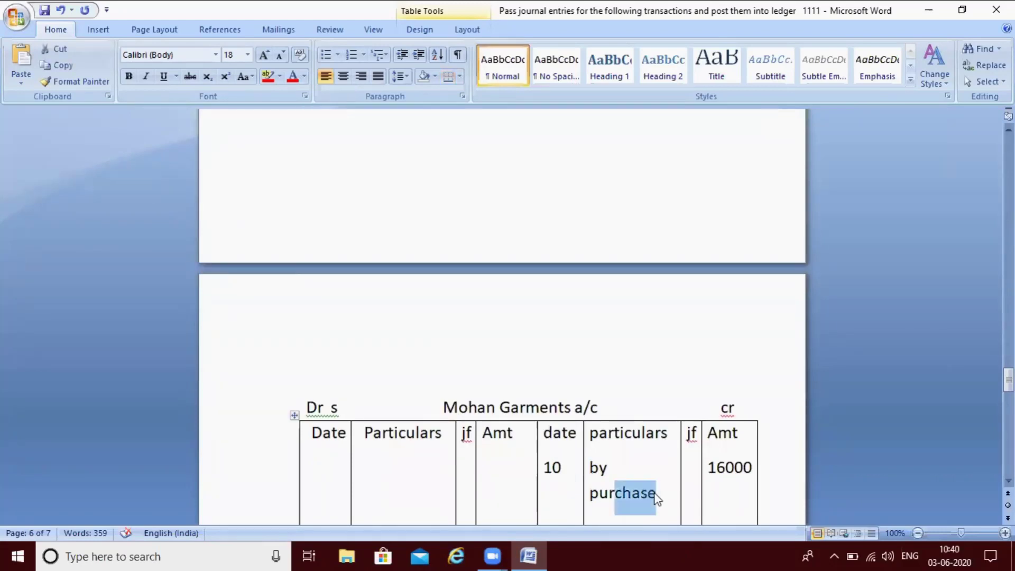
{"action": "key", "text": "shift+Left"}
{"action": "key", "text": "shift+Left"}
{"action": "key", "text": "shift+Left"}
{"action": "key", "text": "shift+Left"}
{"action": "key", "text": "shift+Left"}
{"action": "key", "text": "shift+Left"}
{"action": "key", "text": "shift+Left"}
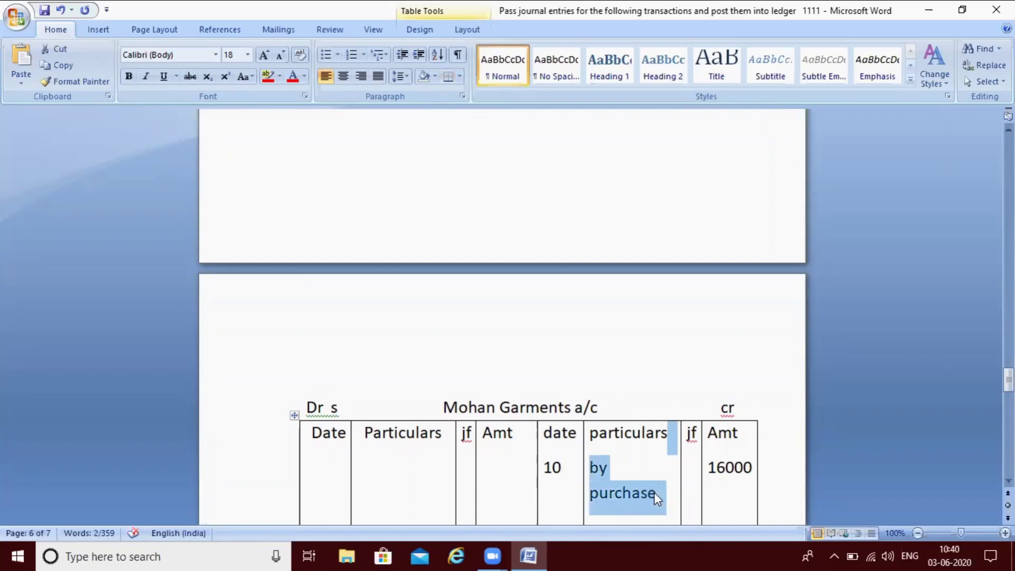
{"action": "double_click", "coordinate": [654, 493]}
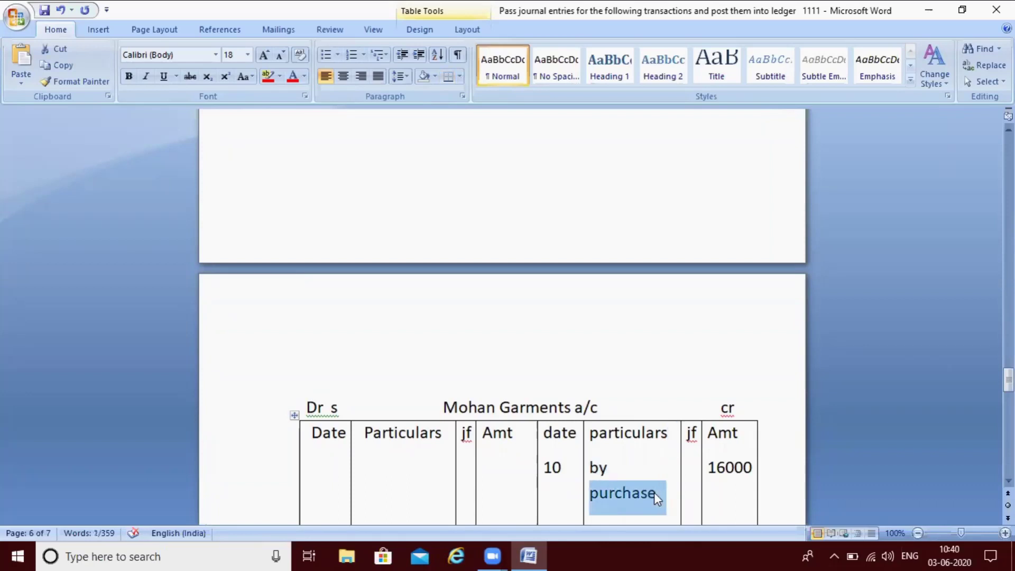
{"action": "key", "text": "shift+Left"}
{"action": "key", "text": "shift+Left"}
{"action": "key", "text": "shift+Left"}
{"action": "key", "text": "shift+Left"}
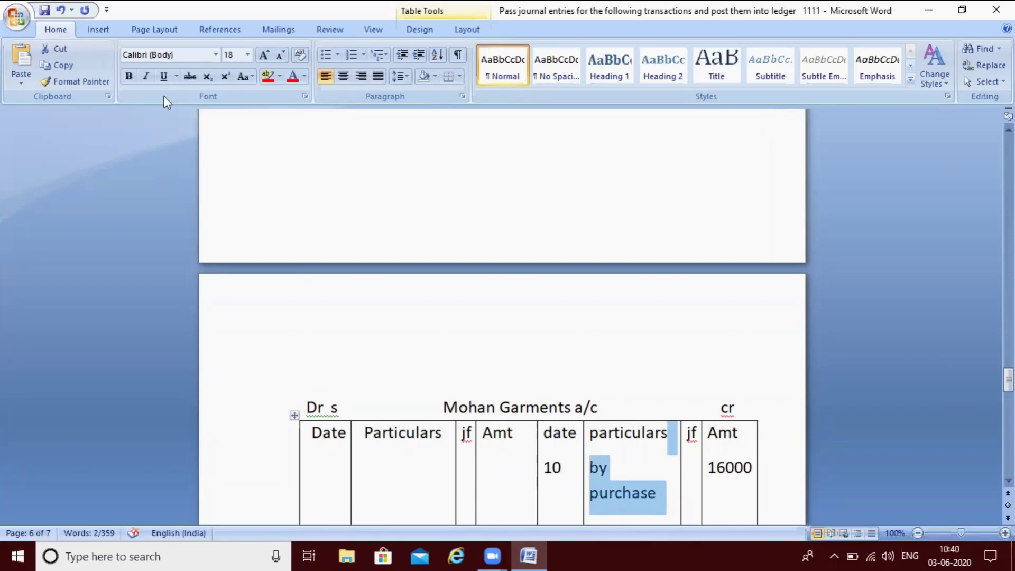
{"action": "left_click", "coordinate": [247, 55]}
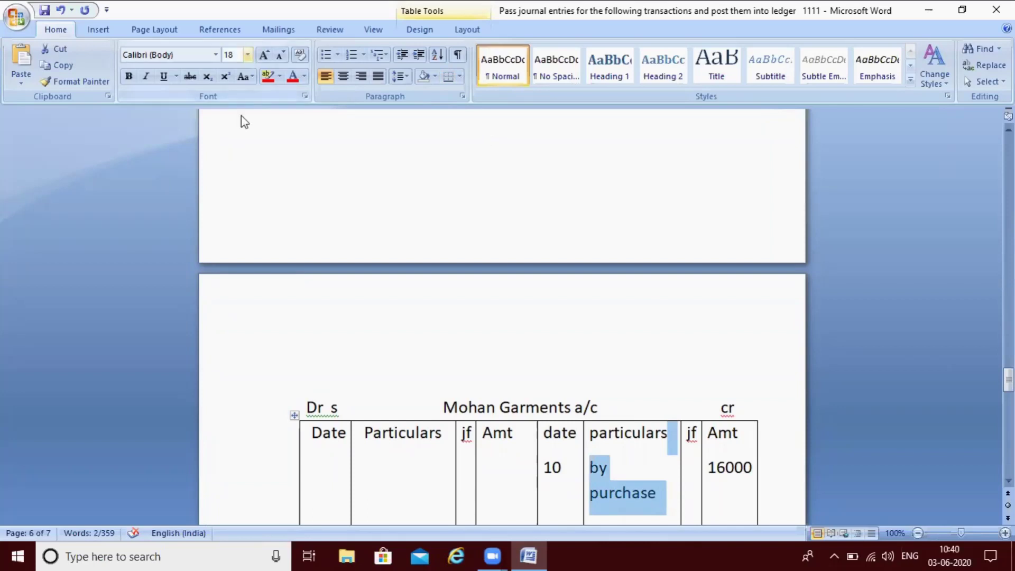
{"action": "left_click", "coordinate": [229, 147]}
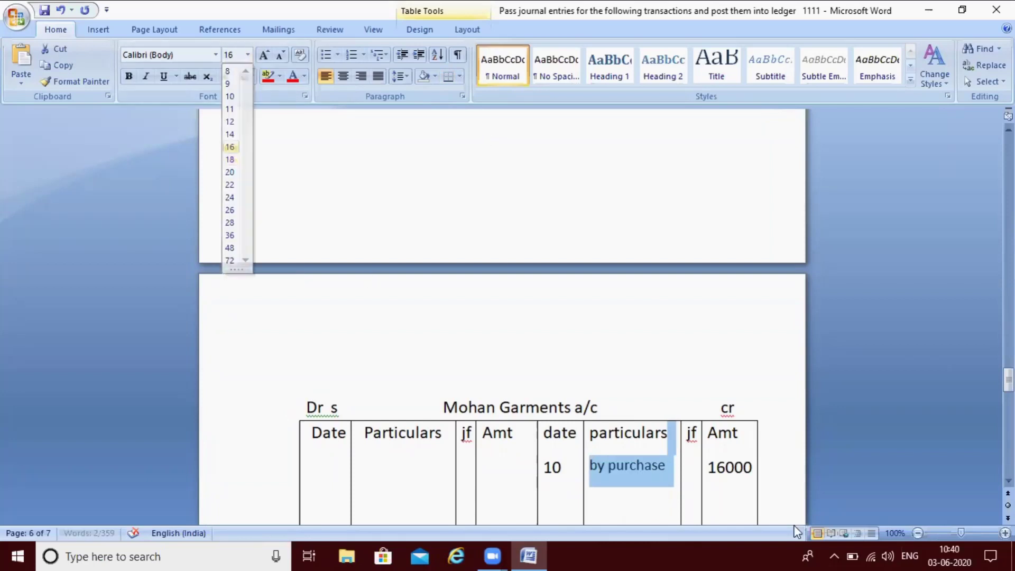
{"action": "left_click", "coordinate": [728, 467]}
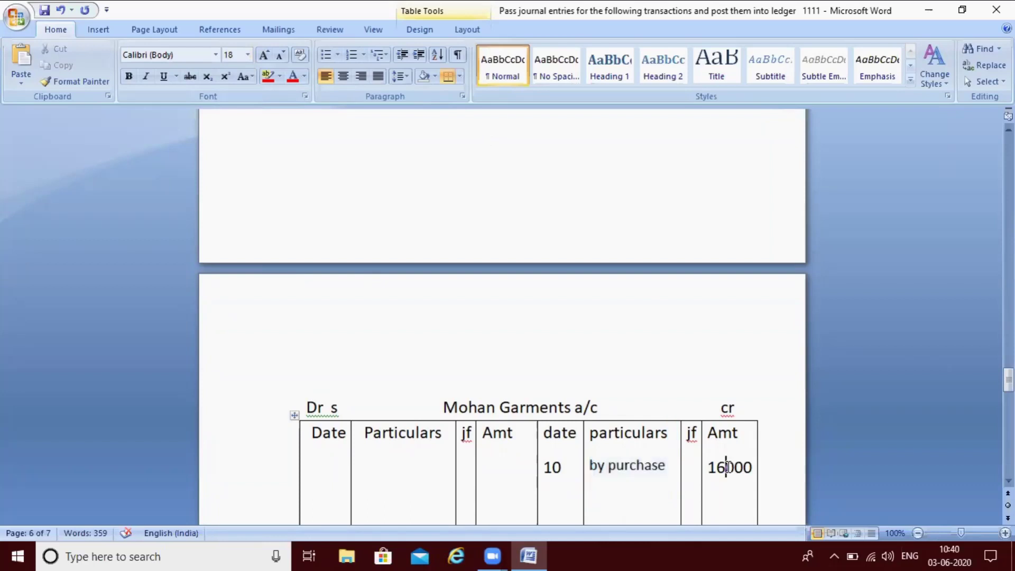
Go back to the transaction list and check the dates of the goods purchase and the goods return to vishal Trading co
{"action": "left_click", "coordinate": [675, 208]}
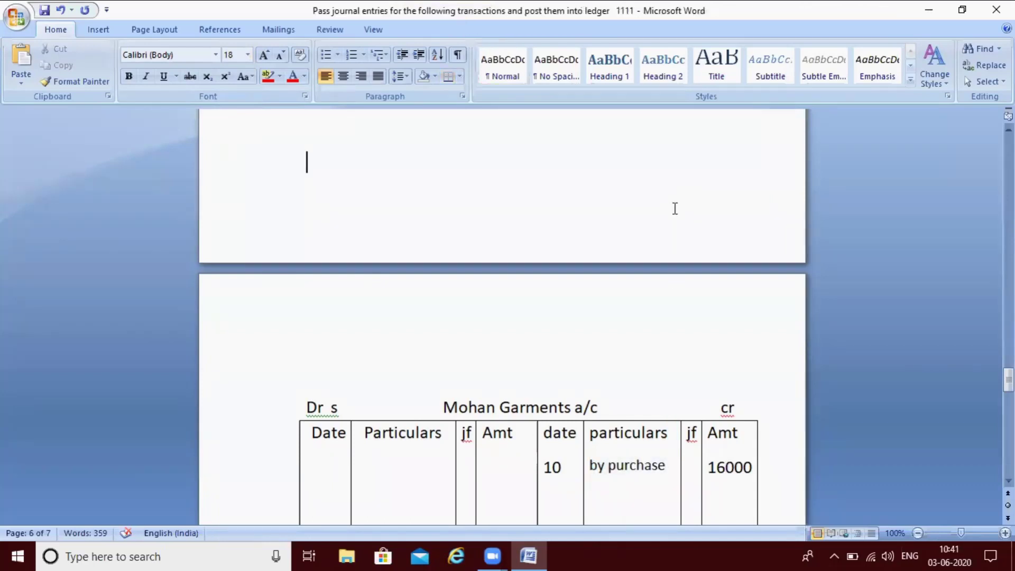
{"action": "key", "text": "Page_Up"}
{"action": "key", "text": "Page_Up"}
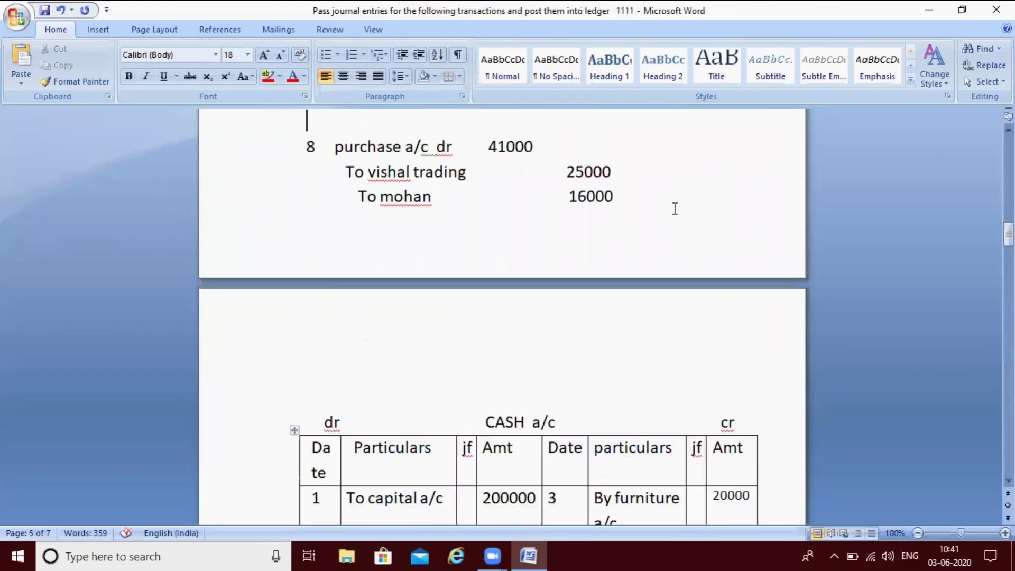
{"action": "key", "text": "Page_Up"}
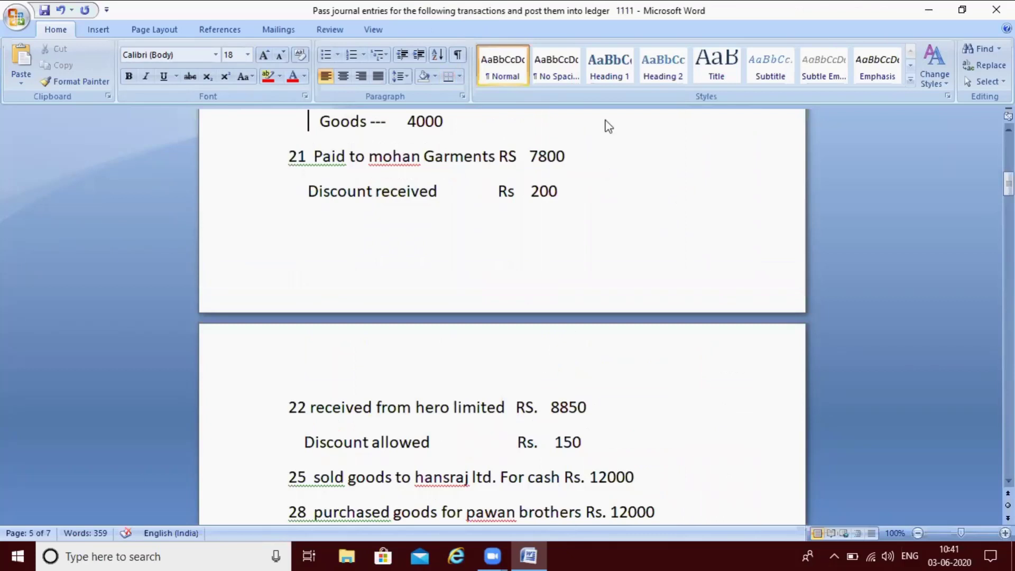
{"action": "scroll", "coordinate": [464, 268], "scroll_direction": "up", "scroll_amount": 3}
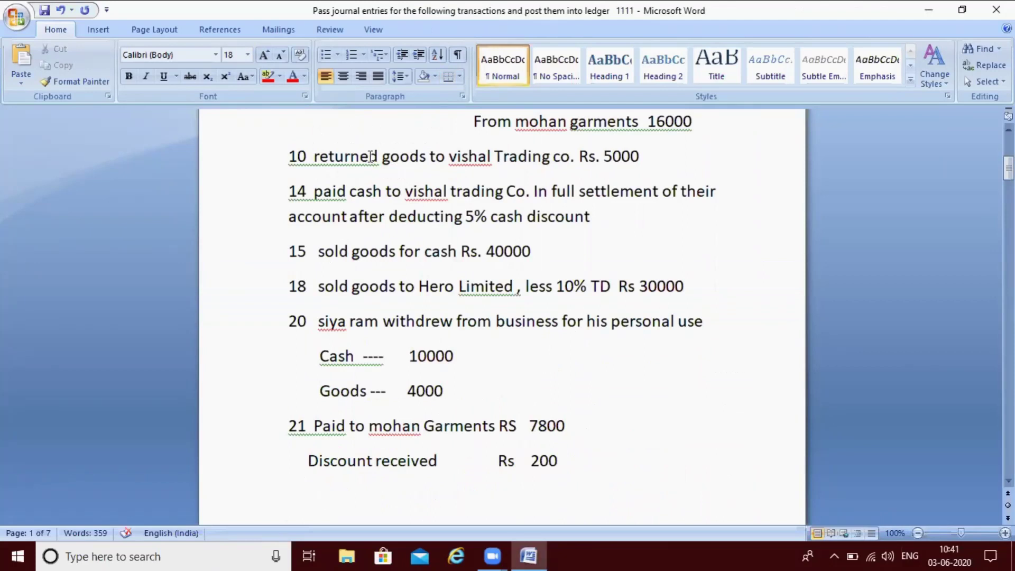
{"action": "scroll", "coordinate": [372, 156], "scroll_direction": "up", "scroll_amount": 1}
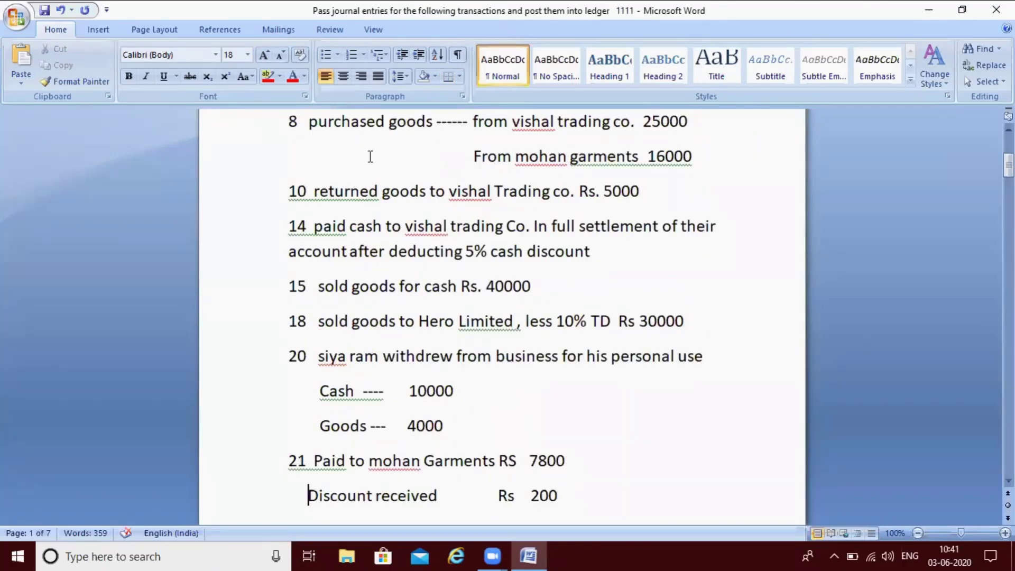
Correct the date of the second debit line in the Purchase a/c ledger table to 8
{"action": "key", "text": "Page_Down"}
{"action": "key", "text": "Page_Down"}
{"action": "key", "text": "Page_Down"}
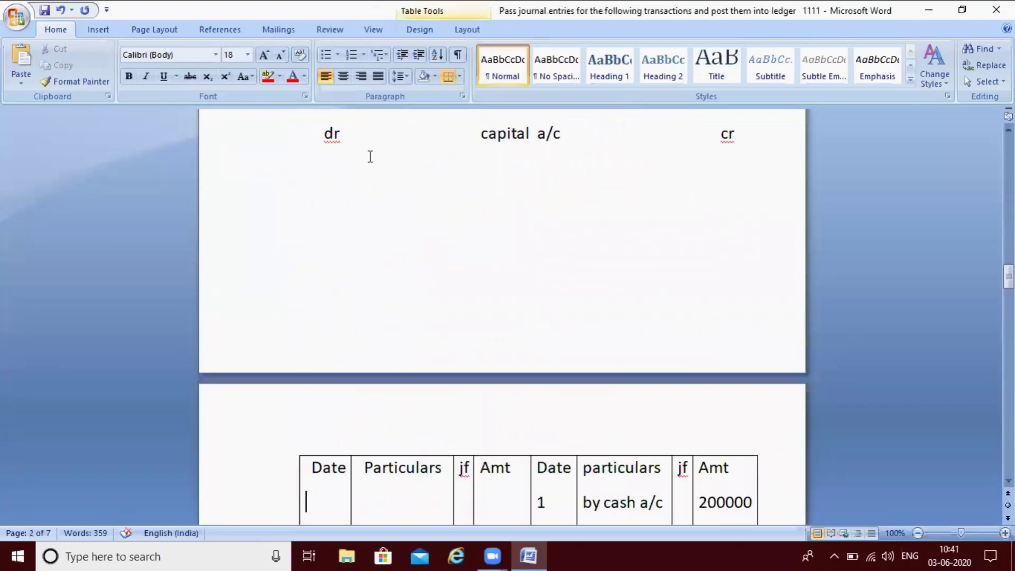
{"action": "key", "text": "Page_Up"}
{"action": "key", "text": "Down"}
{"action": "key", "text": "Page_Down"}
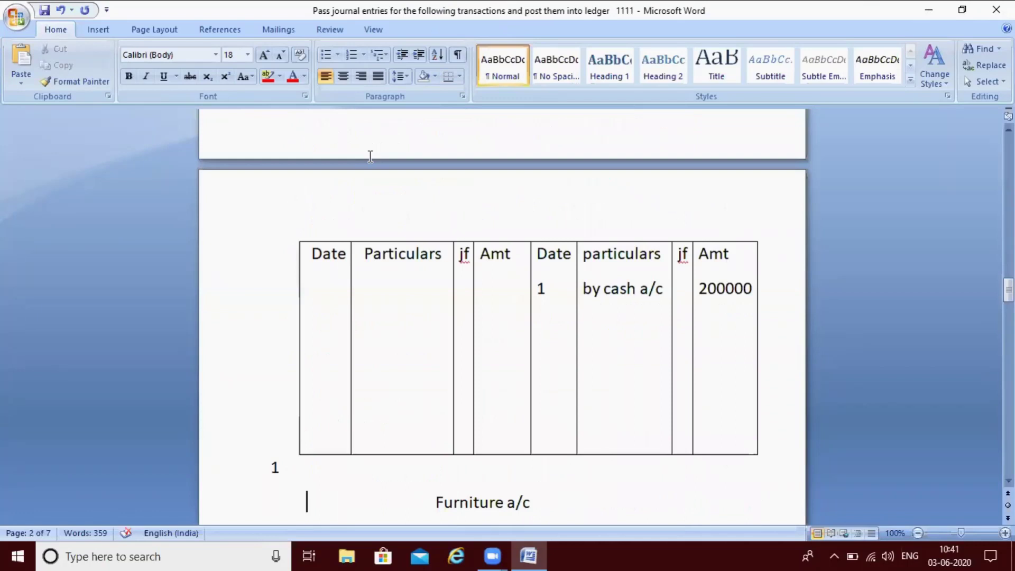
{"action": "key", "text": "Down"}
{"action": "key", "text": "Down"}
{"action": "key", "text": "Down"}
{"action": "key", "text": "Down"}
{"action": "key", "text": "Down"}
{"action": "key", "text": "Down"}
{"action": "key", "text": "Down"}
{"action": "key", "text": "Down"}
{"action": "key", "text": "Down"}
{"action": "key", "text": "Down"}
{"action": "key", "text": "Down"}
{"action": "key", "text": "Down"}
{"action": "key", "text": "Down"}
{"action": "key", "text": "Down"}
{"action": "key", "text": "Down"}
{"action": "key", "text": "Down"}
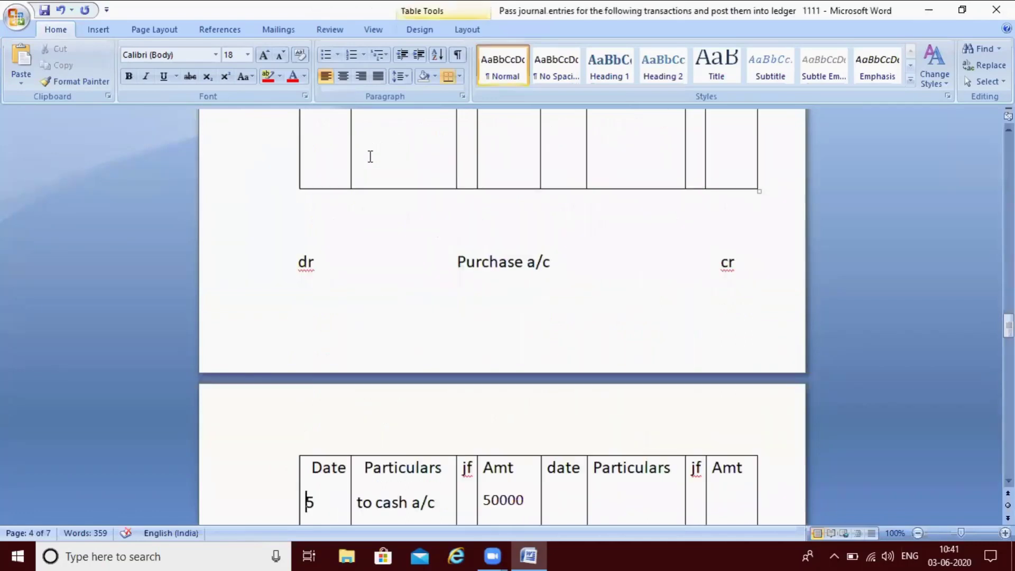
{"action": "key", "text": "Down"}
{"action": "key", "text": "Down"}
{"action": "key", "text": "Down"}
{"action": "key", "text": "Up"}
{"action": "key", "text": "Up"}
{"action": "key", "text": "Up"}
{"action": "left_click", "coordinate": [321, 444]}
{"action": "key", "text": "BackSpace"}
{"action": "key", "text": "Delete"}
{"action": "type", "text": "8"}
Correct the date of the "by purchase" credit line in the vishal a/c ledger table to 8
{"action": "key", "text": "Page_Down"}
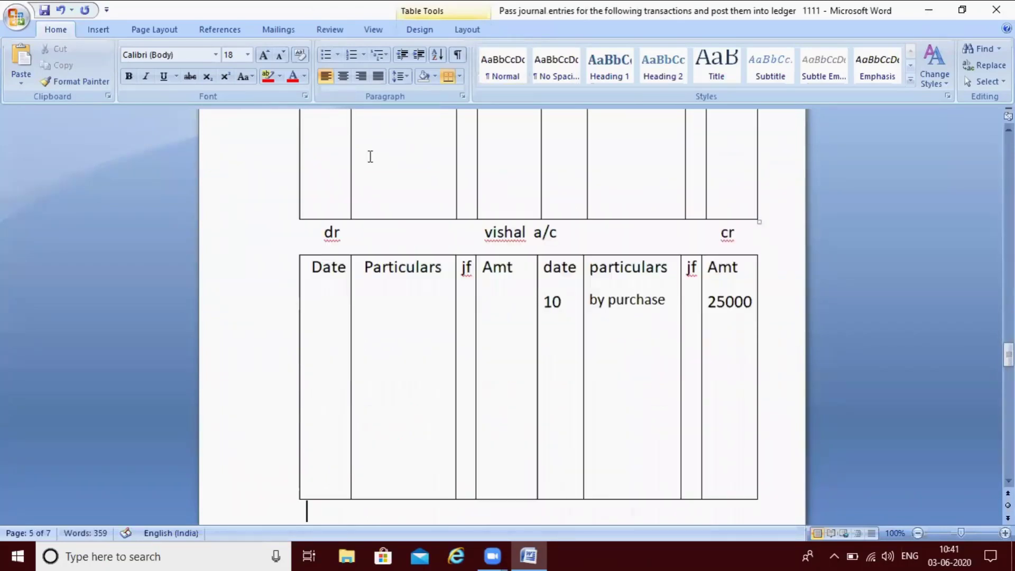
{"action": "key", "text": "Down"}
{"action": "key", "text": "Up"}
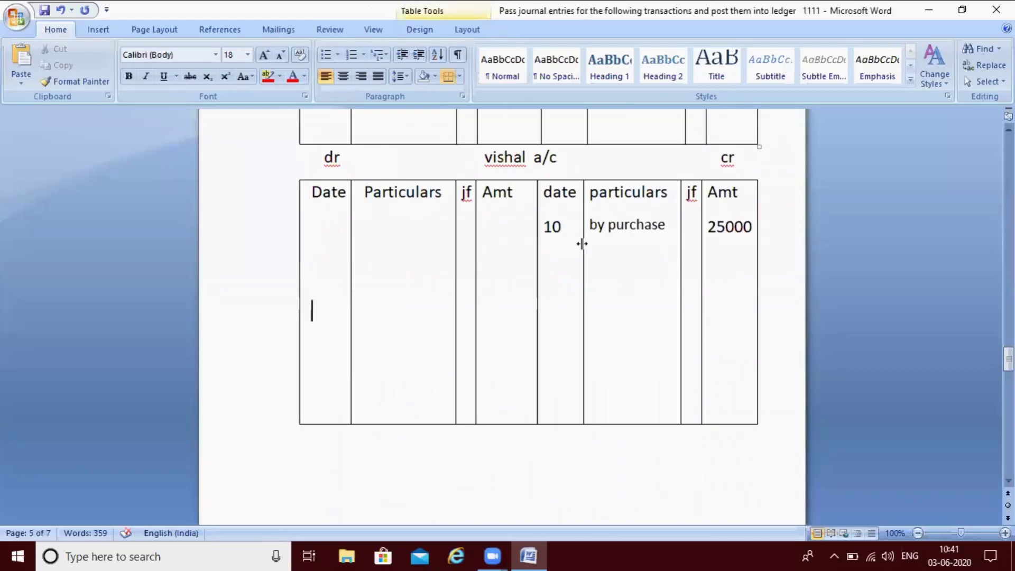
{"action": "left_click", "coordinate": [566, 233]}
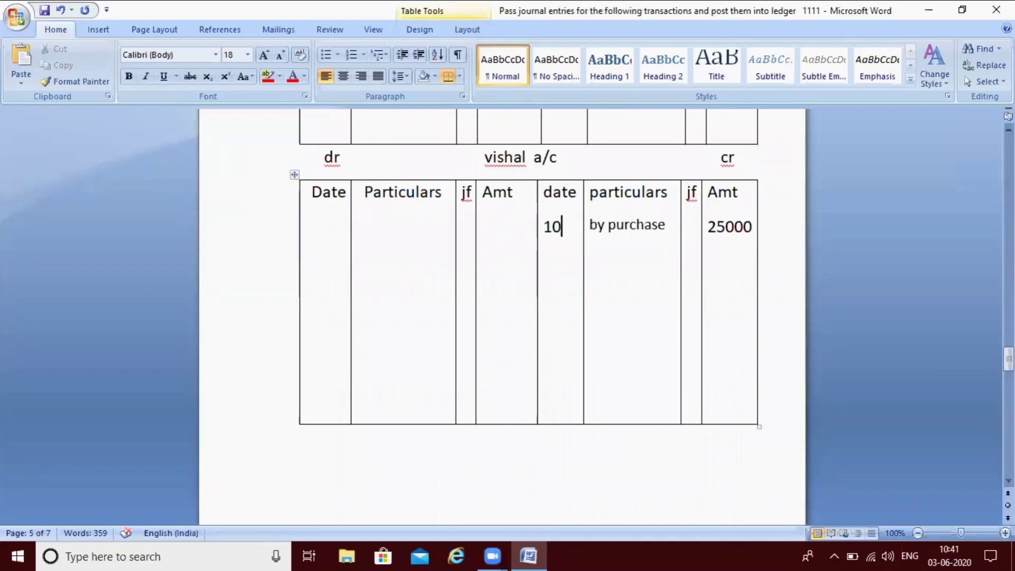
{"action": "key", "text": "BackSpace"}
{"action": "key", "text": "BackSpace"}
{"action": "type", "text": "8"}
Correct the date of the "by purchase" credit line in the Mohan Garments a/c ledger table to 8
{"action": "key", "text": "Down"}
{"action": "key", "text": "Down"}
{"action": "key", "text": "Down"}
{"action": "key", "text": "Down"}
{"action": "key", "text": "Down"}
{"action": "key", "text": "Down"}
{"action": "key", "text": "Down"}
{"action": "key", "text": "Down"}
{"action": "key", "text": "Down"}
{"action": "key", "text": "Down"}
{"action": "key", "text": "Down"}
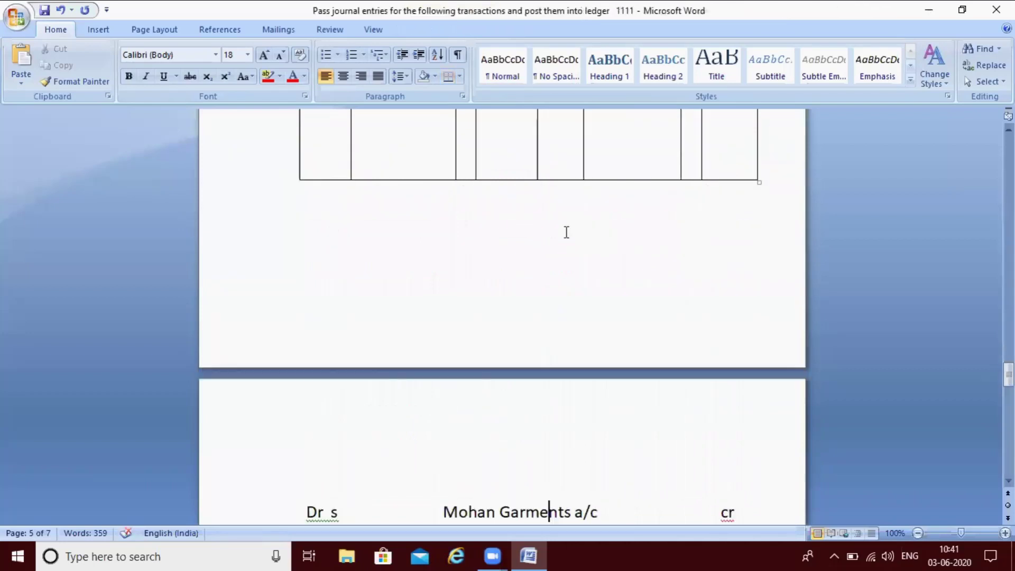
{"action": "key", "text": "Down"}
{"action": "key", "text": "Down"}
{"action": "key", "text": "BackSpace"}
{"action": "key", "text": "BackSpace"}
{"action": "type", "text": "8"}
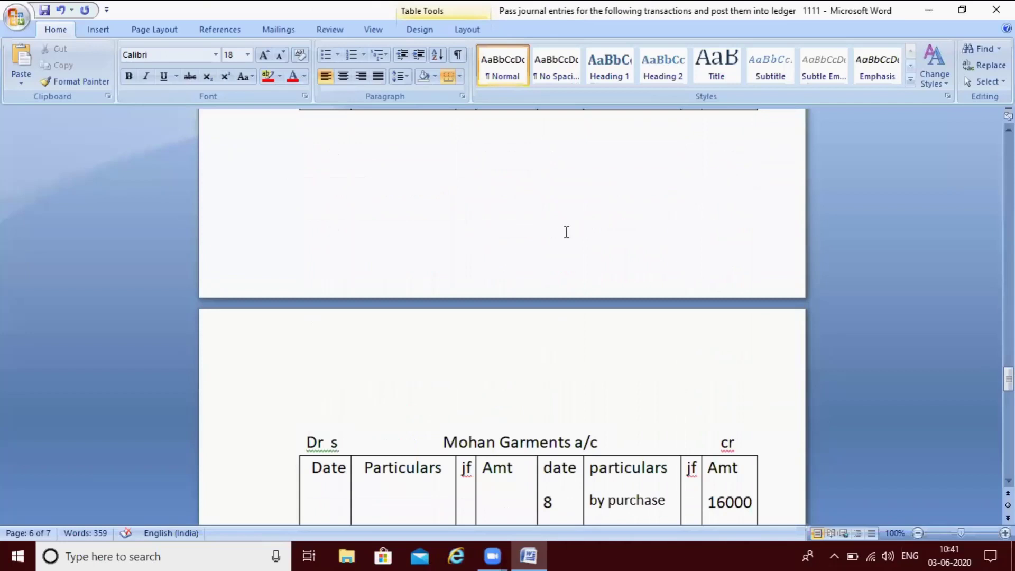
Return to the transaction list and examine transaction 10 about the goods returned to vishal Trading co
{"action": "key", "text": "Up"}
{"action": "key", "text": "Up"}
{"action": "key", "text": "Up"}
{"action": "key", "text": "Up"}
{"action": "key", "text": "Up"}
{"action": "key", "text": "Up"}
{"action": "key", "text": "Up"}
{"action": "key", "text": "Up"}
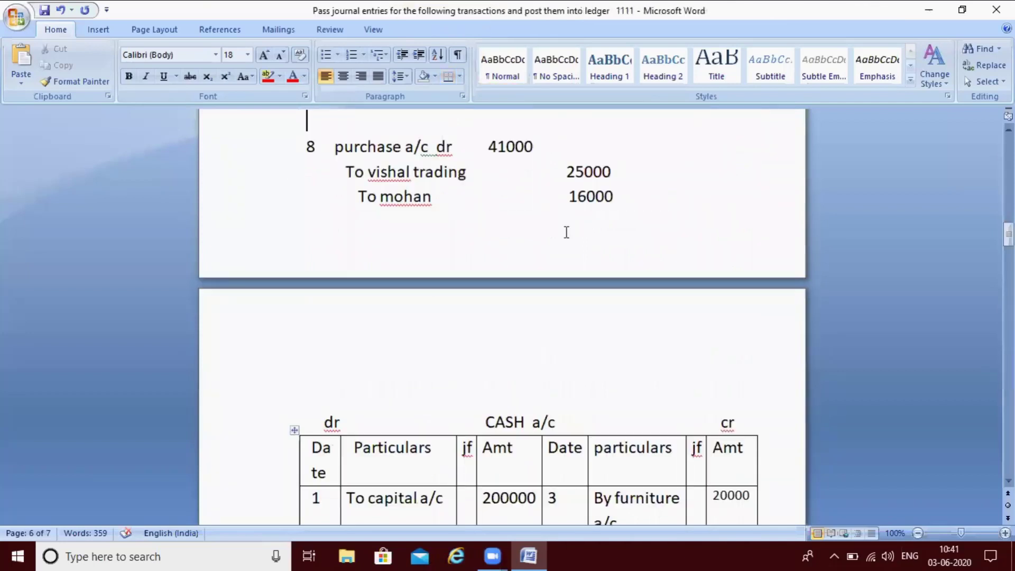
{"action": "key", "text": "Up"}
{"action": "key", "text": "Up"}
{"action": "key", "text": "Up"}
{"action": "key", "text": "Up"}
{"action": "key", "text": "Up"}
{"action": "key", "text": "Up"}
{"action": "key", "text": "Up"}
{"action": "key", "text": "Up"}
{"action": "key", "text": "Up"}
{"action": "key", "text": "Up"}
{"action": "key", "text": "Up"}
{"action": "key", "text": "Up"}
{"action": "key", "text": "Up"}
{"action": "key", "text": "Up"}
{"action": "key", "text": "Up"}
{"action": "key", "text": "Up"}
{"action": "key", "text": "Up"}
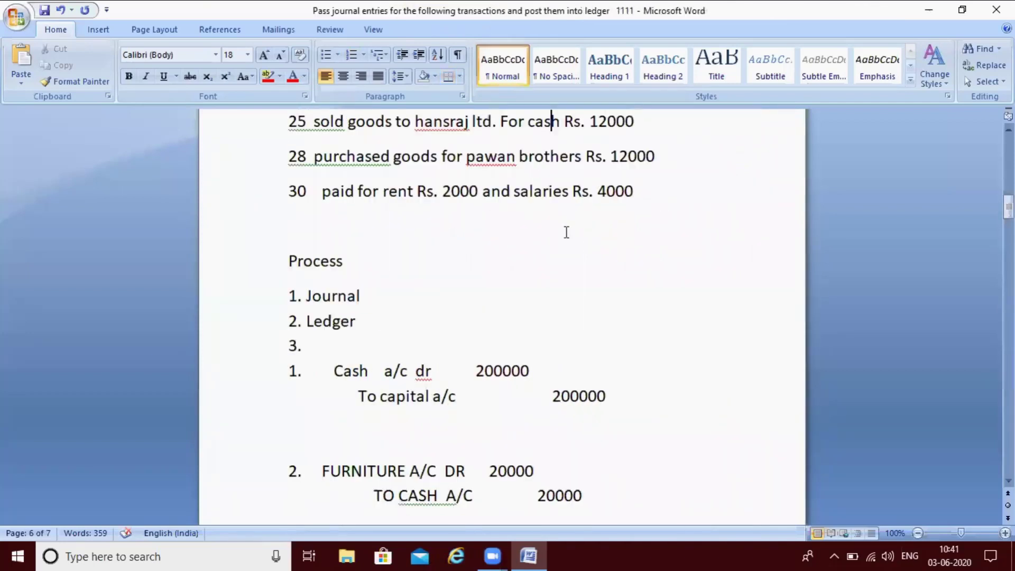
{"action": "key", "text": "Up"}
{"action": "key", "text": "Up"}
{"action": "key", "text": "Up"}
{"action": "key", "text": "Up"}
{"action": "key", "text": "Up"}
{"action": "key", "text": "Up"}
{"action": "key", "text": "Up"}
{"action": "key", "text": "Up"}
{"action": "key", "text": "Up"}
{"action": "key", "text": "Up"}
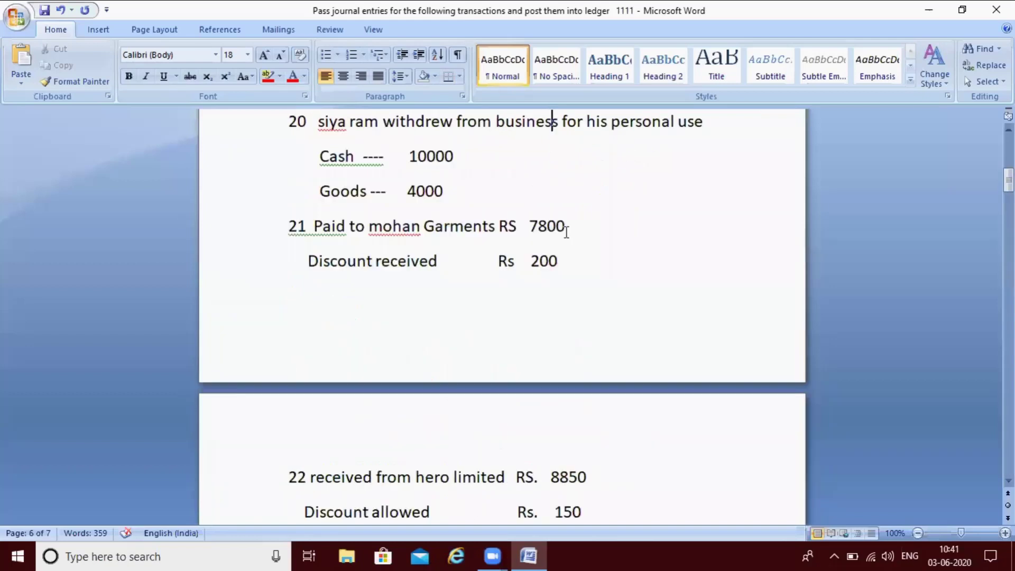
{"action": "key", "text": "Up"}
{"action": "key", "text": "Up"}
{"action": "key", "text": "Up"}
{"action": "key", "text": "Up"}
{"action": "key", "text": "Up"}
{"action": "key", "text": "Up"}
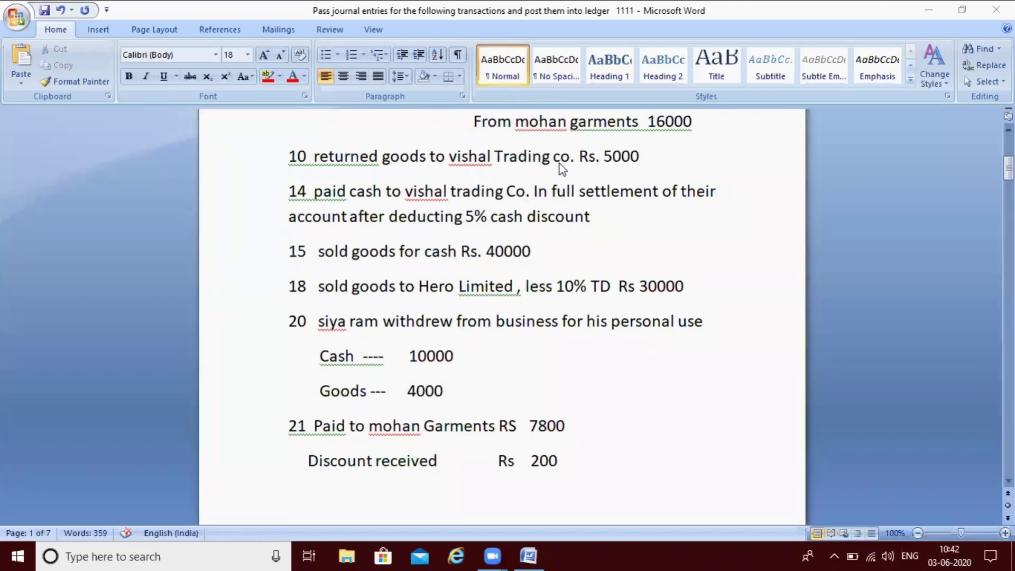
Below journal entry 8, start entry 10 with the debit line "vishal trading dr" for 5000
{"action": "left_click", "coordinate": [623, 200]}
{"action": "key", "text": "Down"}
{"action": "key", "text": "Down"}
{"action": "key", "text": "Down"}
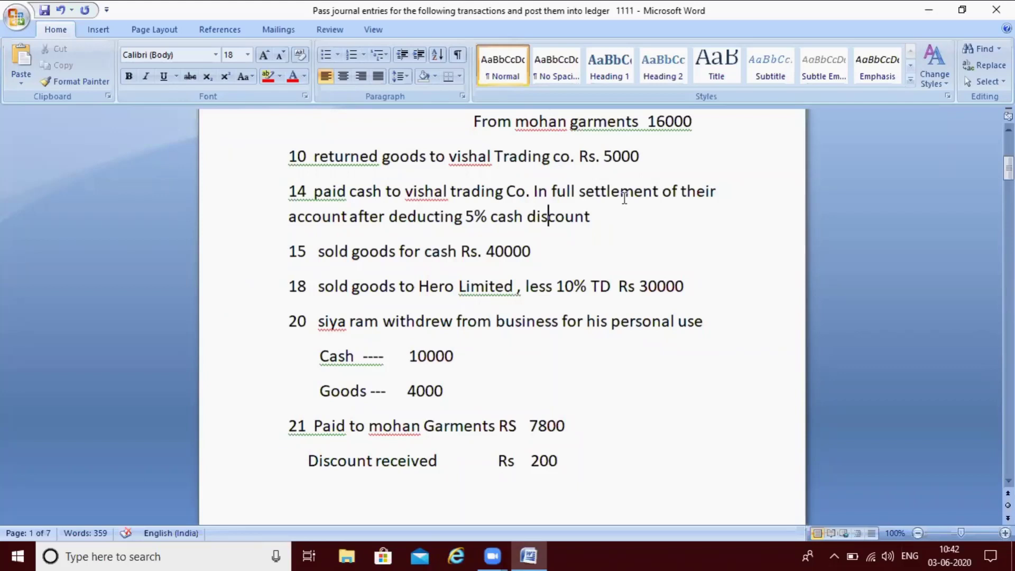
{"action": "key", "text": "Down"}
{"action": "key", "text": "Down"}
{"action": "key", "text": "Down"}
{"action": "key", "text": "Down"}
{"action": "key", "text": "Down"}
{"action": "key", "text": "Down"}
{"action": "key", "text": "Down"}
{"action": "key", "text": "Down"}
{"action": "key", "text": "Down"}
{"action": "key", "text": "Down"}
{"action": "key", "text": "Down"}
{"action": "key", "text": "Down"}
{"action": "key", "text": "Down"}
{"action": "key", "text": "Down"}
{"action": "key", "text": "Down"}
{"action": "key", "text": "Down"}
{"action": "key", "text": "Down"}
{"action": "key", "text": "Down"}
{"action": "key", "text": "Down"}
{"action": "key", "text": "Down"}
{"action": "key", "text": "Down"}
{"action": "key", "text": "Down"}
{"action": "key", "text": "Down"}
{"action": "key", "text": "Down"}
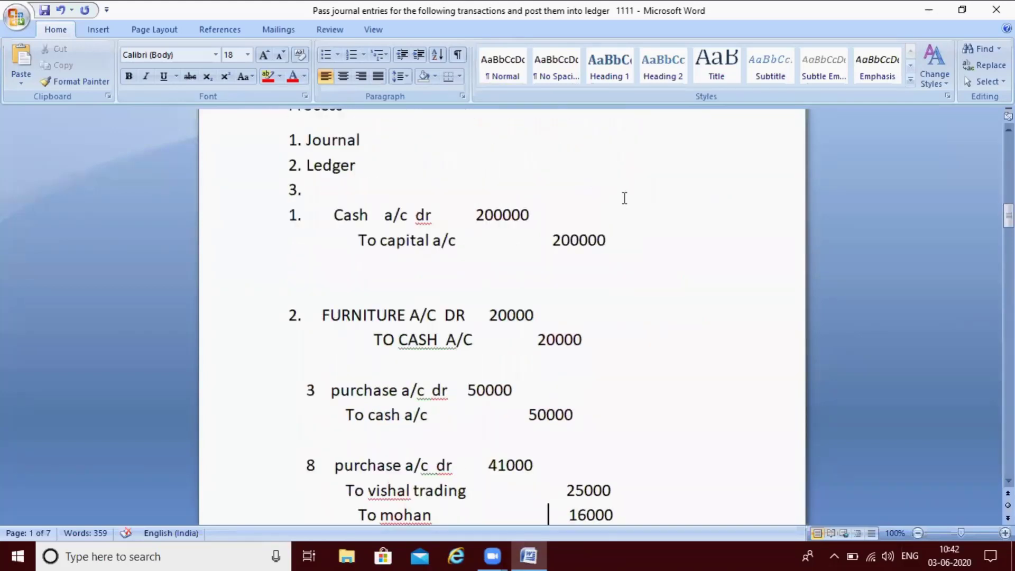
{"action": "key", "text": "Down"}
{"action": "type", "text": "10"}
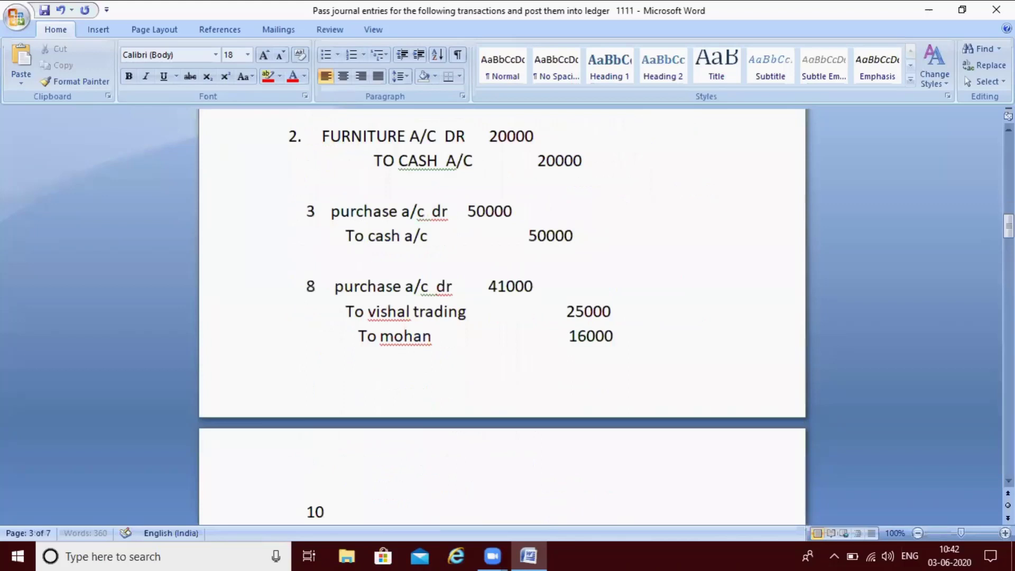
{"action": "key", "text": "Tab"}
{"action": "type", "text": "vishal "}
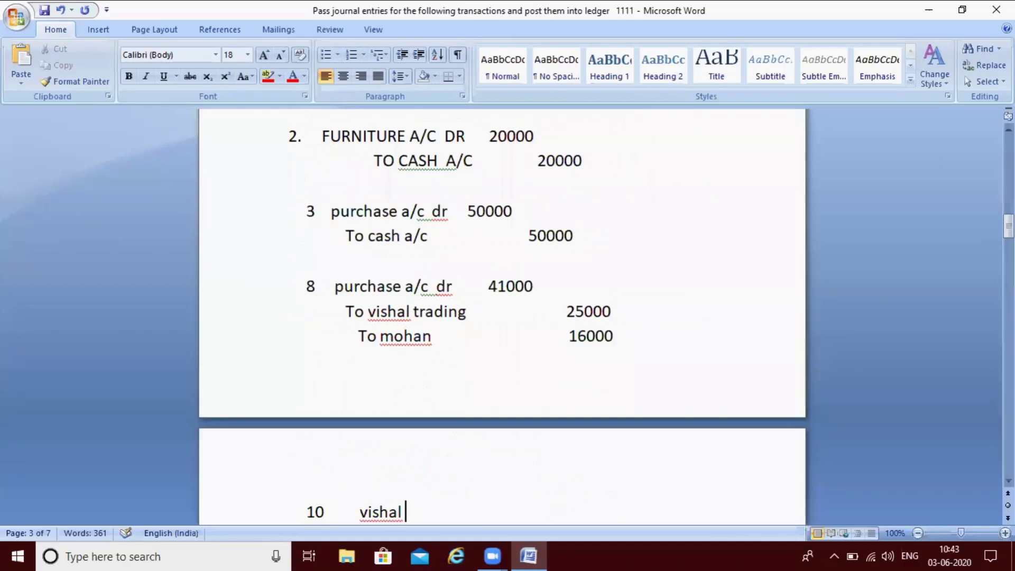
{"action": "type", "text": "trading  dr"}
{"action": "key", "text": "Tab"}
{"action": "type", "text": "5000"}
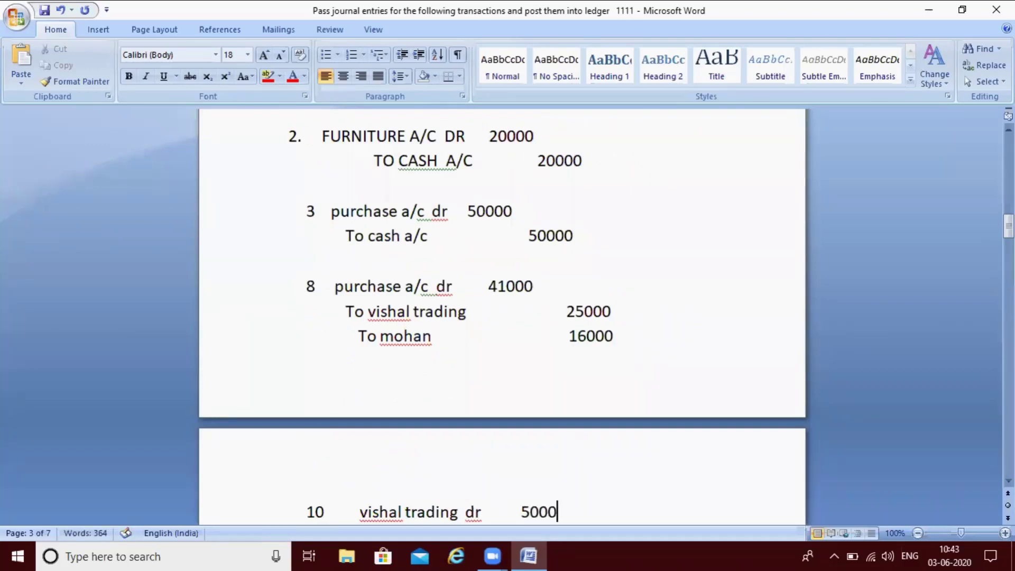
Add the credit line "To purchase return a/c" with amount 5000 under the entry 10 debit line, spacing the amounts into columns
{"action": "key", "text": "Return"}
{"action": "type", "text": "to purchase return"}
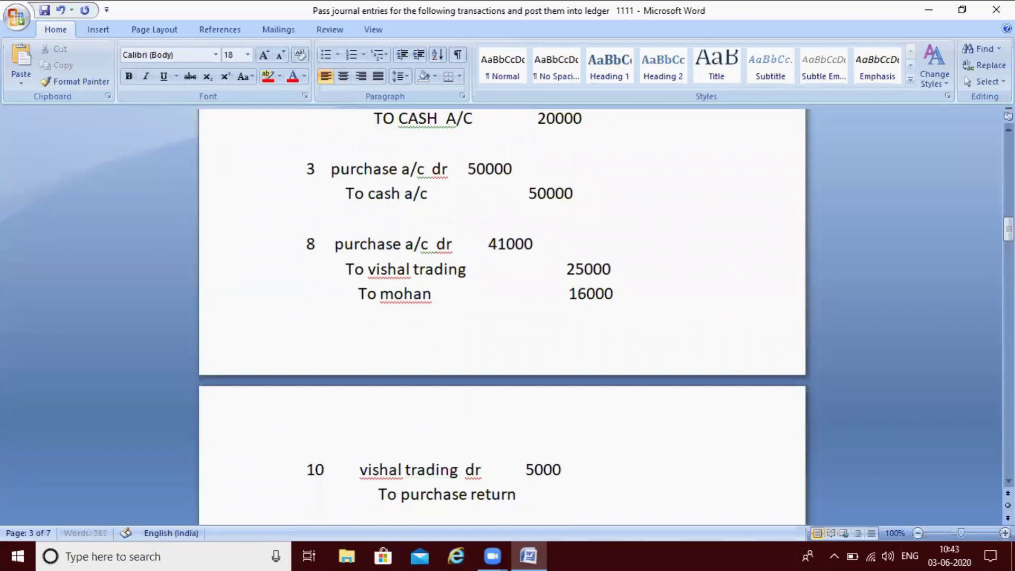
{"action": "key", "text": "Tab"}
{"action": "key", "text": "Down"}
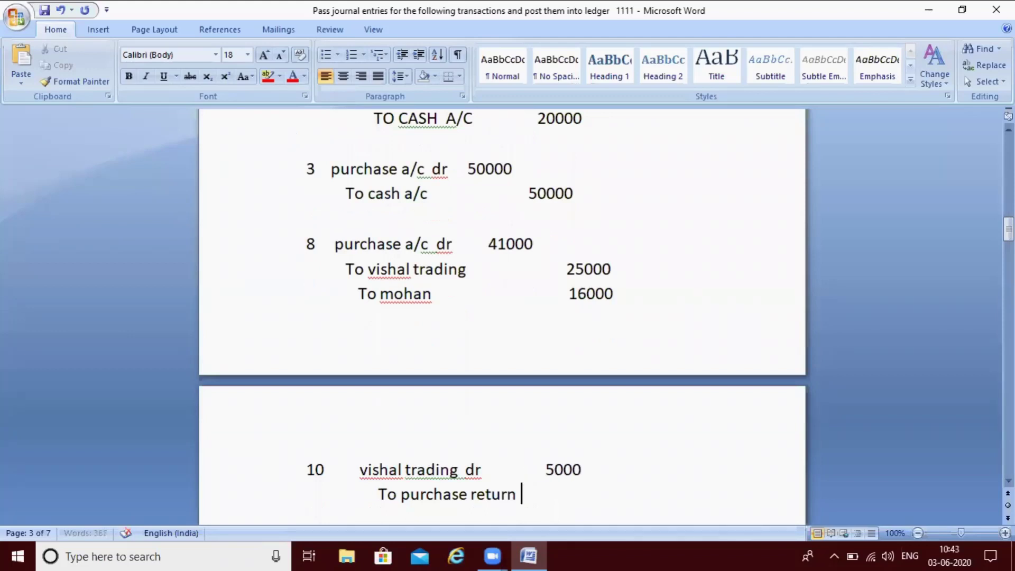
{"action": "type", "text": "a/c"}
{"action": "key", "text": "Tab"}
{"action": "key", "text": "Tab"}
{"action": "key", "text": "Tab"}
{"action": "type", "text": "5000"}
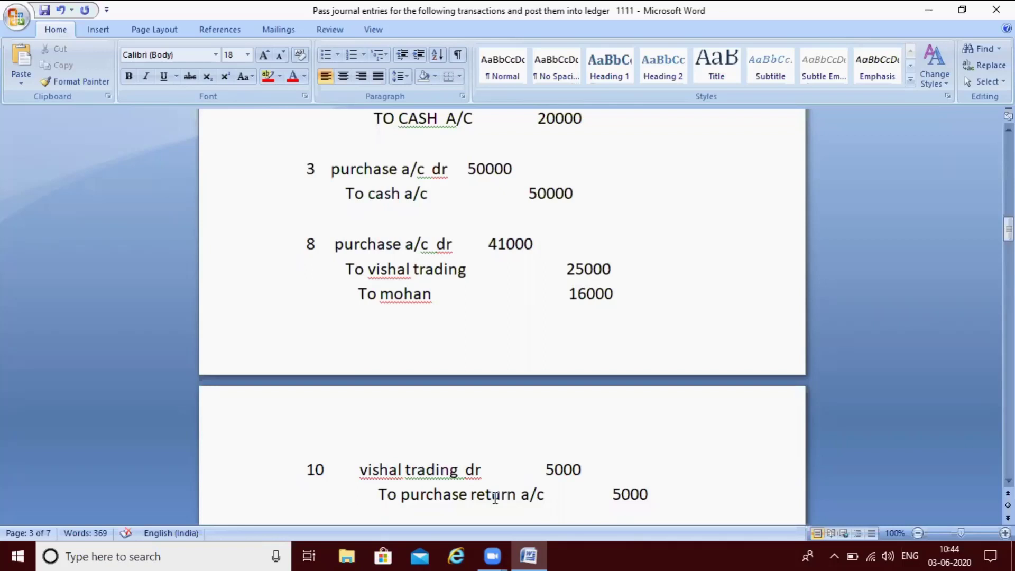
In the Purchase return a/c ledger table, start a credit-side line with date 10 and particulars "by"
{"action": "scroll", "coordinate": [495, 498], "scroll_direction": "down", "scroll_amount": 1}
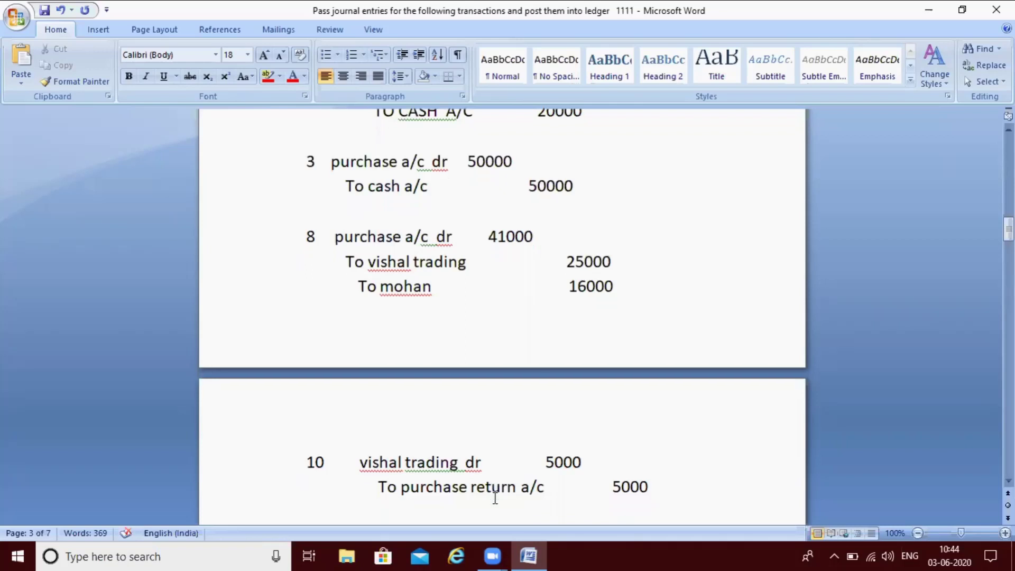
{"action": "scroll", "coordinate": [494, 498], "scroll_direction": "down", "scroll_amount": 2}
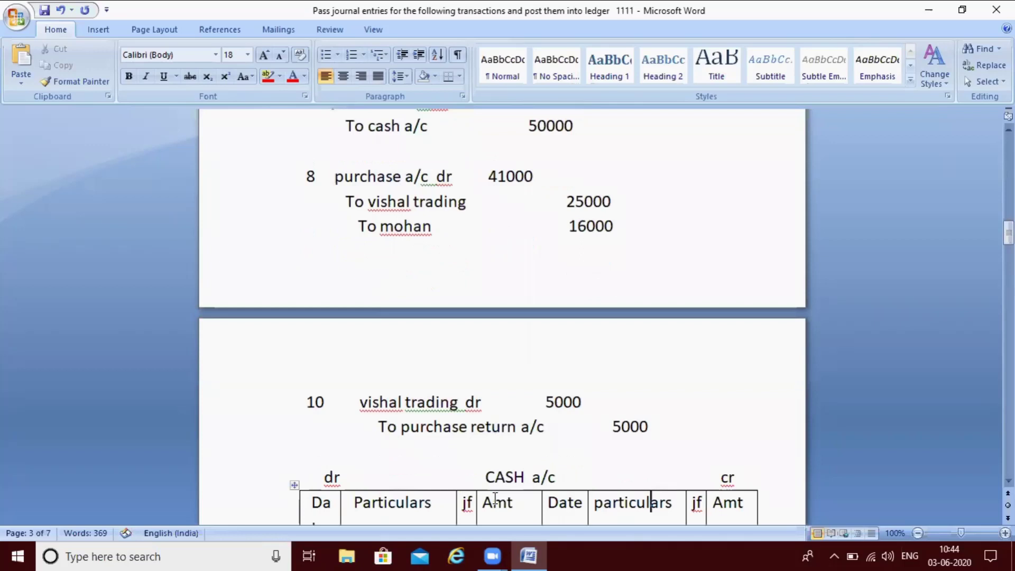
{"action": "scroll", "coordinate": [495, 498], "scroll_direction": "down", "scroll_amount": 5}
{"action": "scroll", "coordinate": [495, 498], "scroll_direction": "down", "scroll_amount": 15}
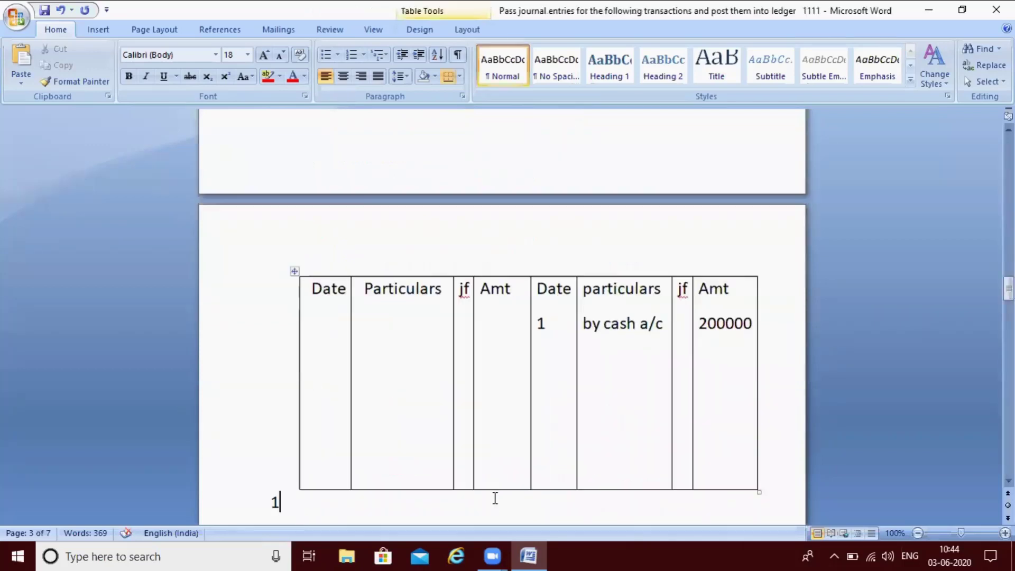
{"action": "scroll", "coordinate": [495, 498], "scroll_direction": "down", "scroll_amount": 15}
{"action": "scroll", "coordinate": [495, 498], "scroll_direction": "down", "scroll_amount": 20}
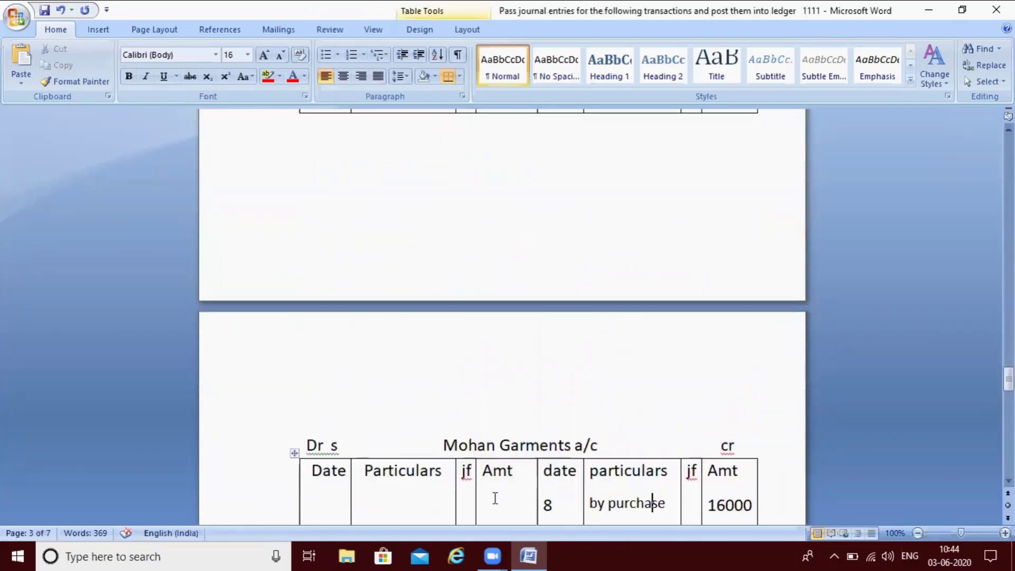
{"action": "key", "text": "Page_Down"}
{"action": "key", "text": "Page_Down"}
{"action": "key", "text": "Page_Down"}
{"action": "key", "text": "Down"}
{"action": "key", "text": "Down"}
{"action": "key", "text": "Down"}
{"action": "key", "text": "Down"}
{"action": "key", "text": "Down"}
{"action": "key", "text": "Down"}
{"action": "key", "text": "Down"}
{"action": "key", "text": "Down"}
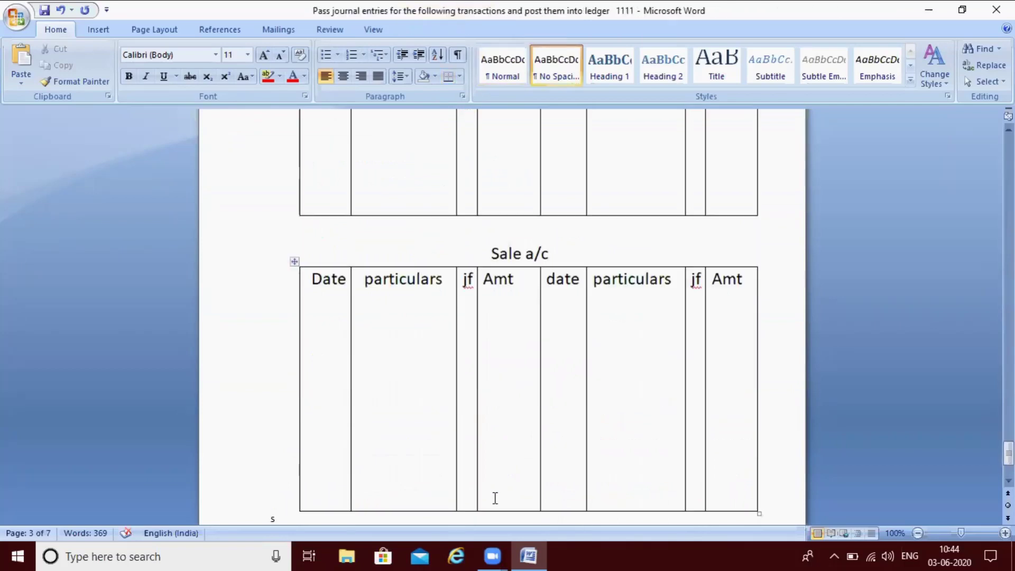
{"action": "key", "text": "Up"}
{"action": "scroll", "coordinate": [494, 498], "scroll_direction": "down", "scroll_amount": 5}
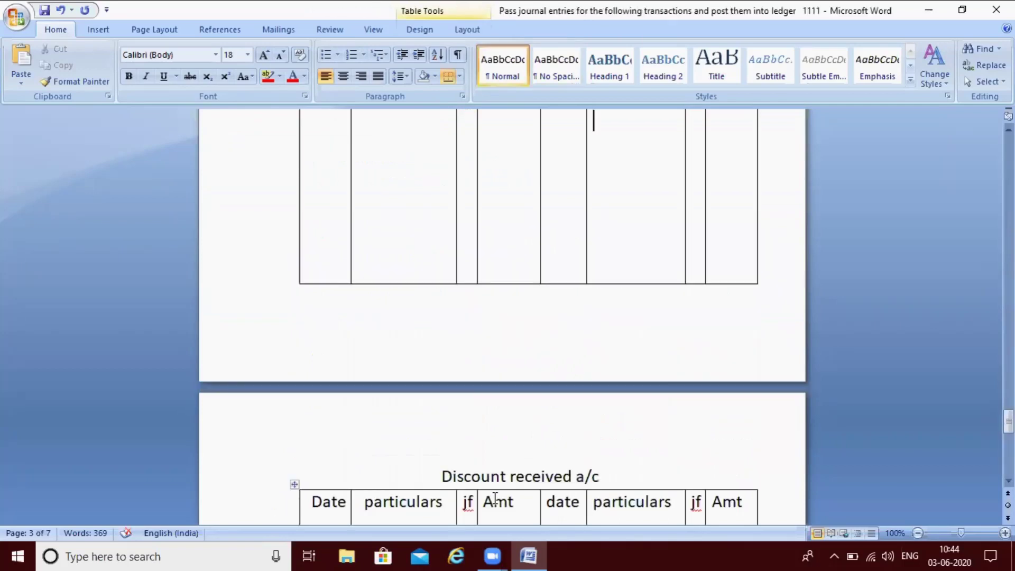
{"action": "key", "text": "ctrl+Page_Down"}
{"action": "key", "text": "ctrl+Page_Down"}
{"action": "key", "text": "ctrl+Page_Down"}
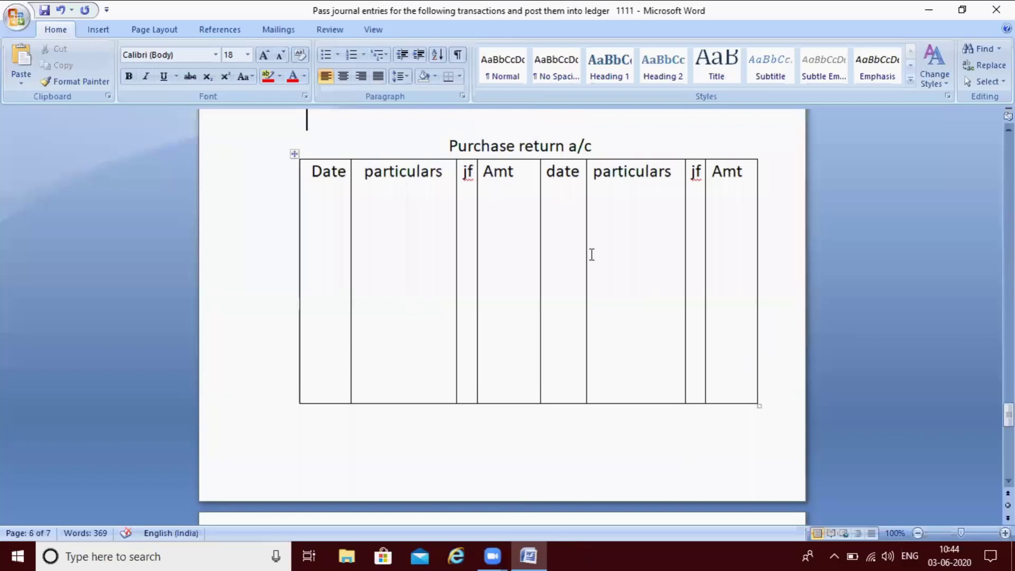
{"action": "left_click", "coordinate": [566, 199]}
{"action": "type", "text": "10"}
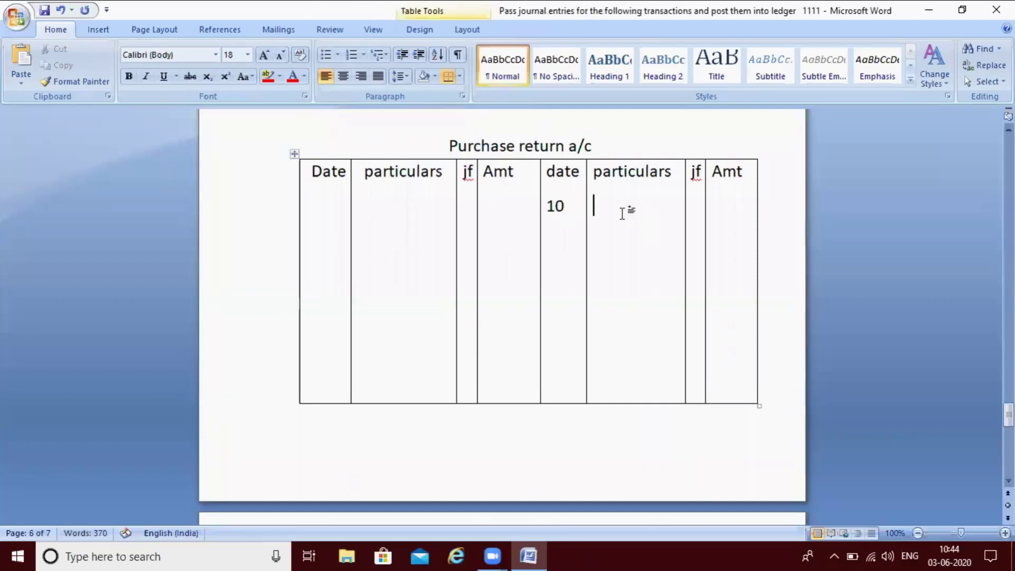
{"action": "type", "text": "by"}
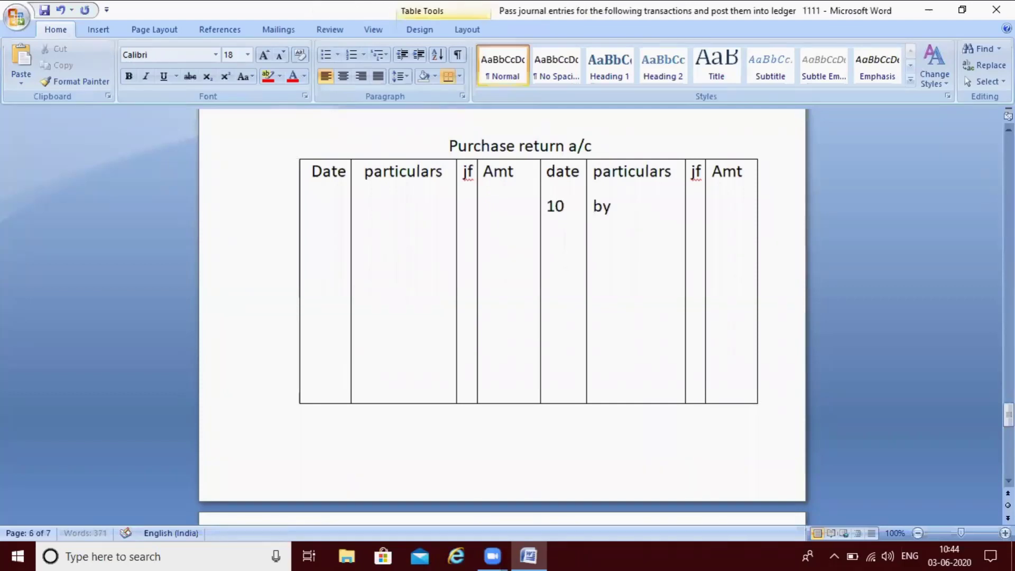
Look back at journal entry 10 to check which account was debited, and return to the Purchase return a/c table
{"action": "left_click", "coordinate": [623, 214]}
{"action": "key", "text": "Up"}
{"action": "key", "text": "Up"}
{"action": "key", "text": "Up"}
{"action": "key", "text": "Up"}
{"action": "key", "text": "Up"}
{"action": "key", "text": "Up"}
{"action": "key", "text": "Up"}
{"action": "key", "text": "Up"}
{"action": "key", "text": "Up"}
{"action": "key", "text": "Up"}
{"action": "key", "text": "Up"}
{"action": "key", "text": "Up"}
{"action": "key", "text": "Up"}
{"action": "key", "text": "Up"}
{"action": "key", "text": "Up"}
{"action": "key", "text": "Up"}
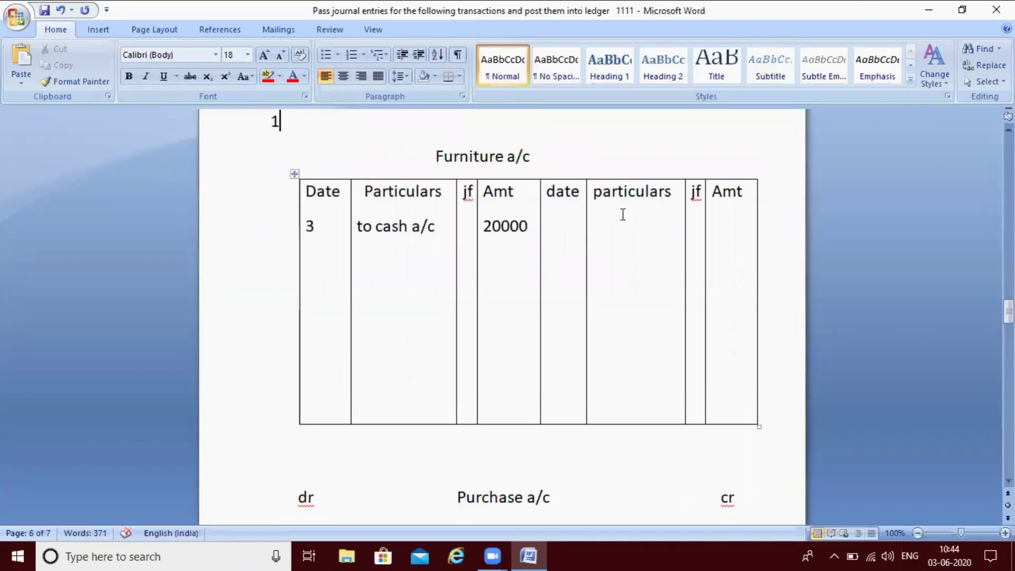
{"action": "key", "text": "Up"}
{"action": "key", "text": "Up"}
{"action": "key", "text": "Up"}
{"action": "key", "text": "Up"}
{"action": "key", "text": "Up"}
{"action": "key", "text": "Up"}
{"action": "key", "text": "Up"}
{"action": "key", "text": "Up"}
{"action": "key", "text": "Up"}
{"action": "key", "text": "Up"}
{"action": "key", "text": "Up"}
{"action": "key", "text": "Up"}
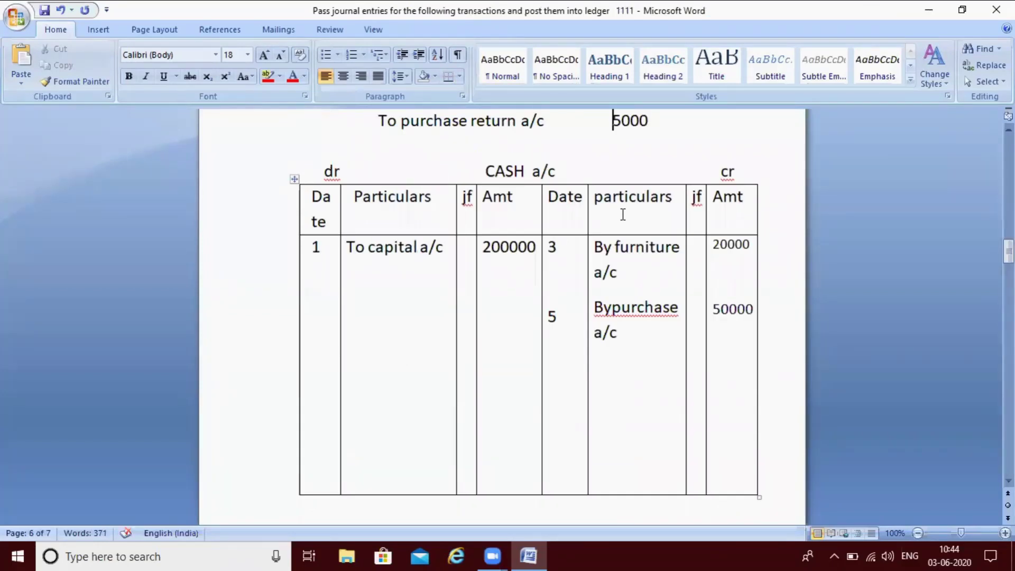
{"action": "scroll", "coordinate": [623, 214], "scroll_direction": "up", "scroll_amount": 5}
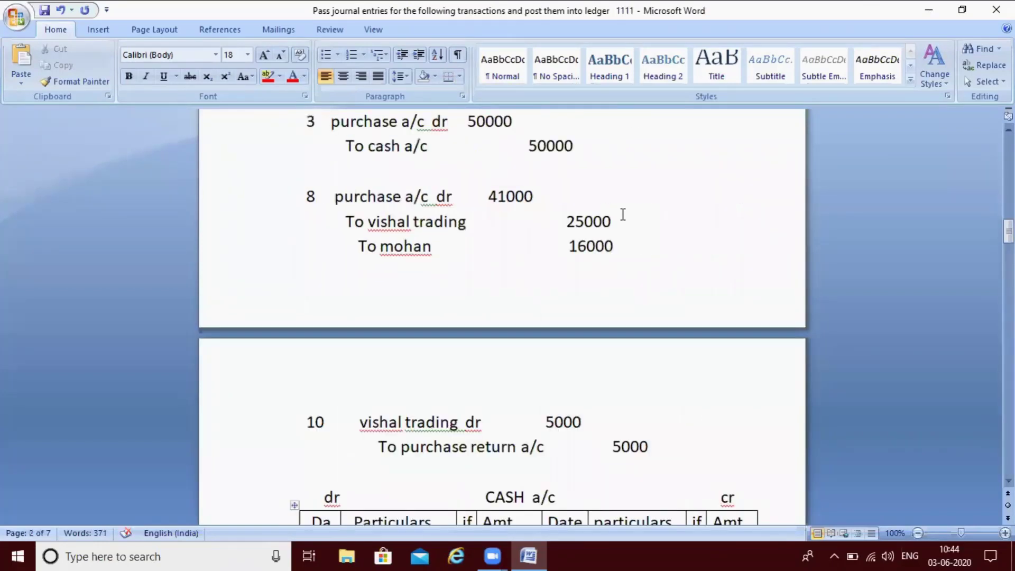
{"action": "key", "text": "Down"}
{"action": "key", "text": "Down"}
{"action": "key", "text": "Down"}
{"action": "key", "text": "Down"}
{"action": "key", "text": "Down"}
{"action": "key", "text": "Down"}
{"action": "key", "text": "Down"}
{"action": "key", "text": "Down"}
{"action": "key", "text": "Down"}
{"action": "key", "text": "Down"}
{"action": "key", "text": "Down"}
{"action": "key", "text": "Down"}
{"action": "key", "text": "Down"}
{"action": "key", "text": "Down"}
{"action": "key", "text": "Down"}
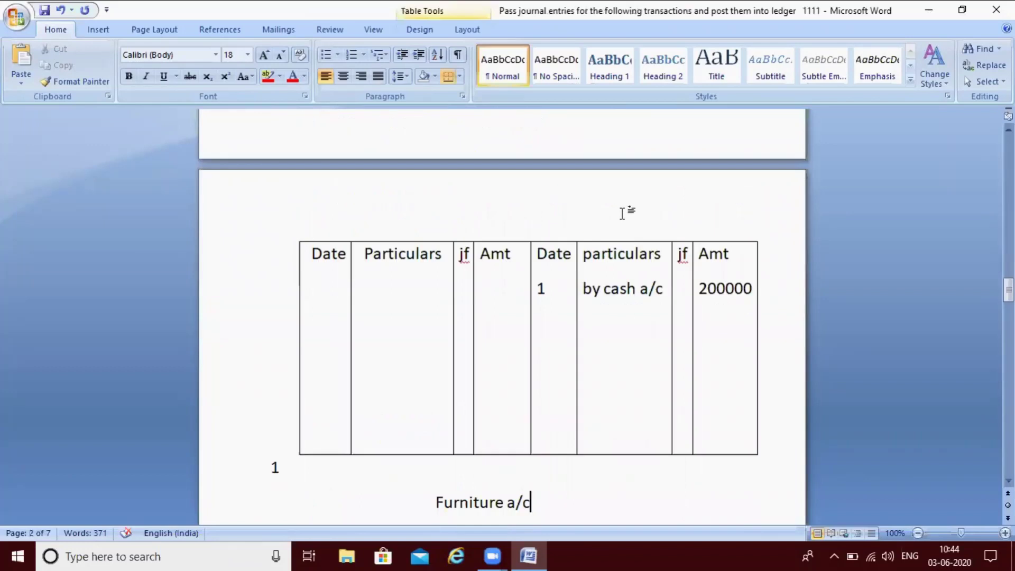
{"action": "key", "text": "Up"}
{"action": "key", "text": "Up"}
{"action": "key", "text": "Up"}
{"action": "key", "text": "Up"}
{"action": "key", "text": "Up"}
{"action": "key", "text": "Up"}
{"action": "key", "text": "Up"}
{"action": "key", "text": "Up"}
{"action": "key", "text": "Down"}
{"action": "key", "text": "Down"}
{"action": "key", "text": "Down"}
{"action": "key", "text": "Down"}
{"action": "key", "text": "Down"}
{"action": "key", "text": "Down"}
{"action": "key", "text": "Down"}
{"action": "key", "text": "Down"}
{"action": "key", "text": "Down"}
{"action": "key", "text": "Down"}
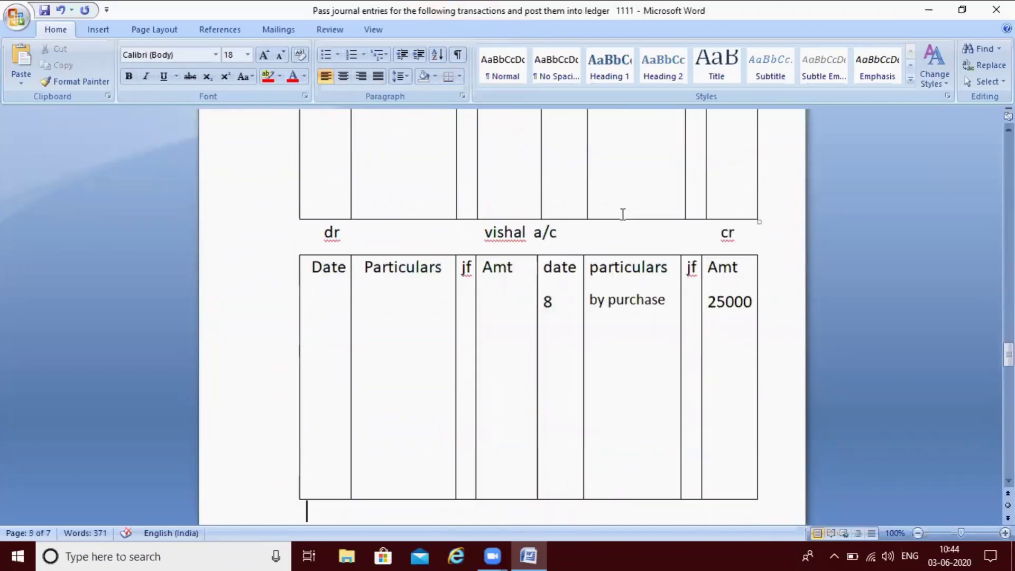
{"action": "key", "text": "Down"}
{"action": "key", "text": "Down"}
{"action": "key", "text": "Down"}
{"action": "key", "text": "Down"}
{"action": "key", "text": "Down"}
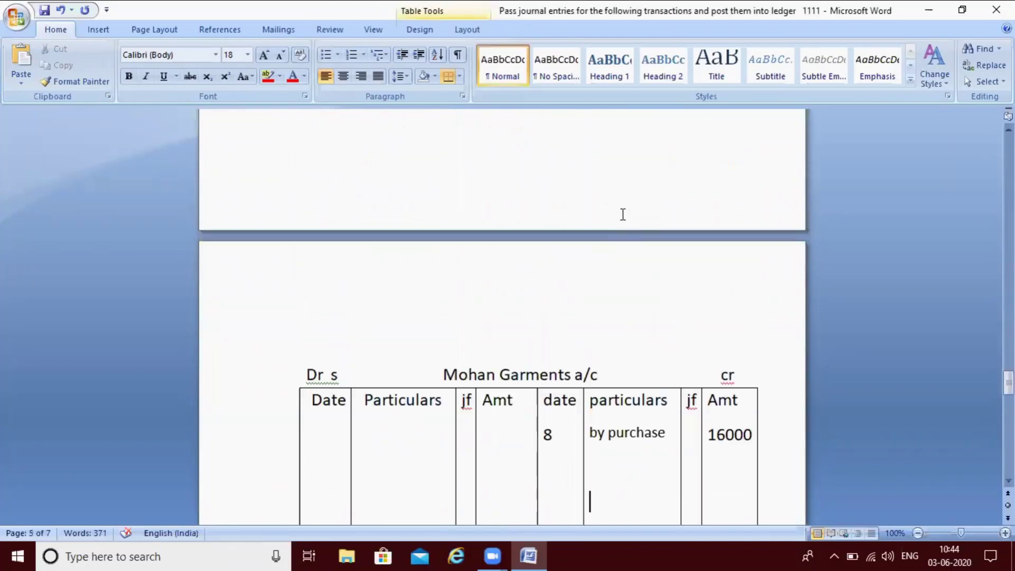
{"action": "key", "text": "Down"}
{"action": "key", "text": "Down"}
{"action": "key", "text": "Down"}
{"action": "key", "text": "Down"}
{"action": "key", "text": "Down"}
{"action": "key", "text": "Down"}
{"action": "key", "text": "Down"}
{"action": "key", "text": "Down"}
{"action": "key", "text": "Down"}
{"action": "key", "text": "Down"}
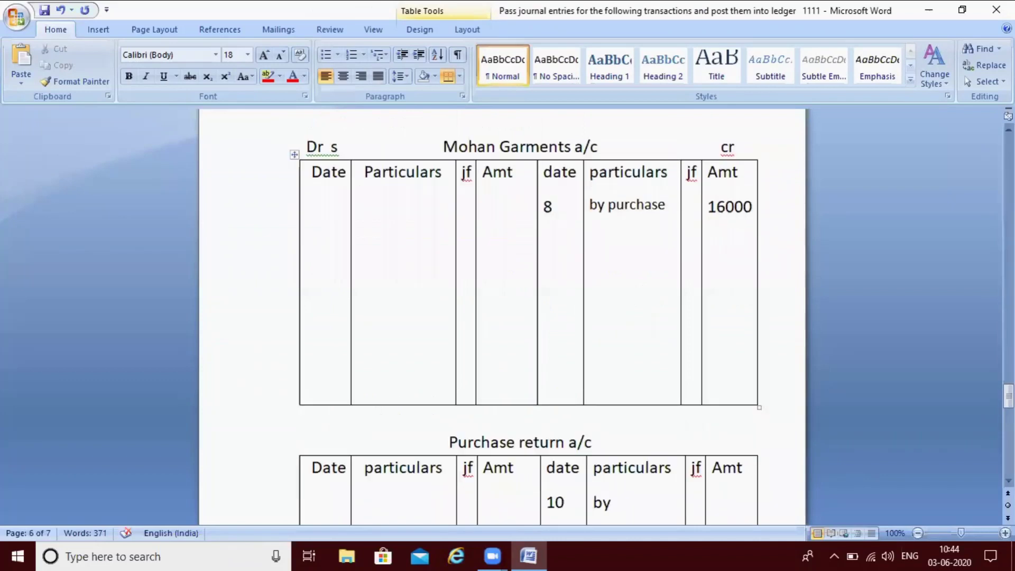
Complete the credit line in the Purchase return a/c table as "by vishal tra." with amount 5000
{"action": "type", "text": "vishal"}
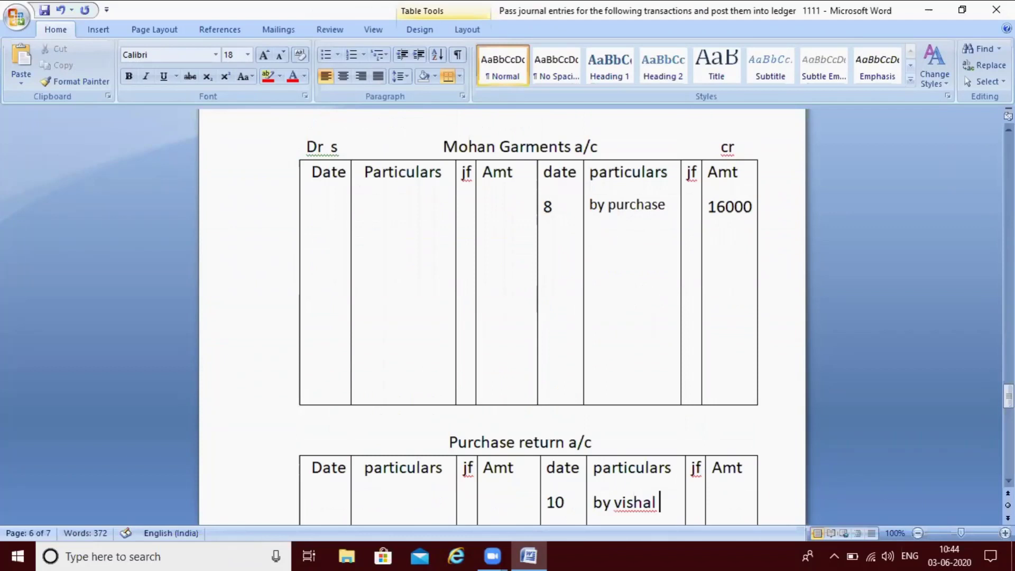
{"action": "type", "text": " trs"}
{"action": "key", "text": "BackSpace"}
{"action": "type", "text": "a."}
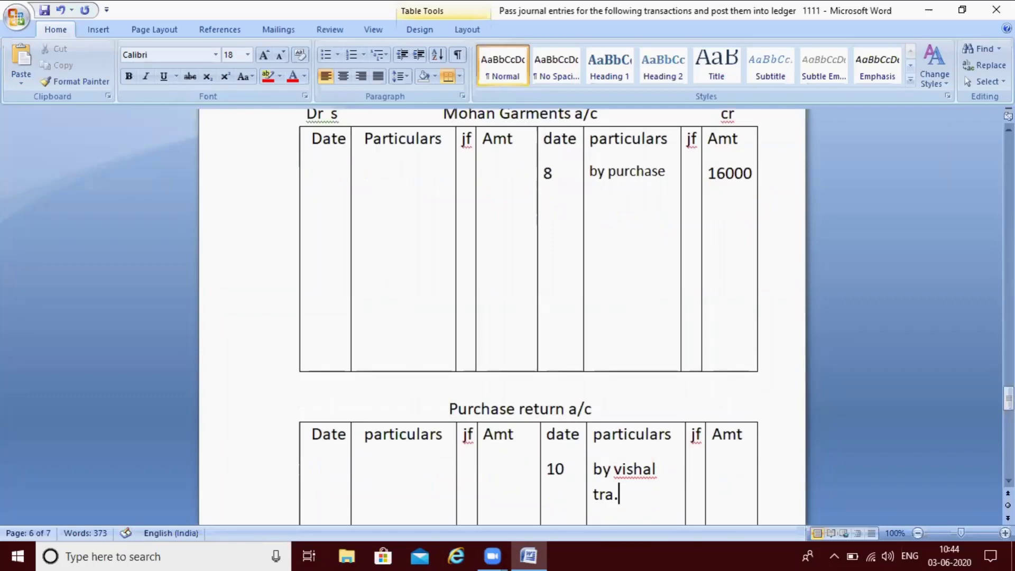
{"action": "key", "text": "Return"}
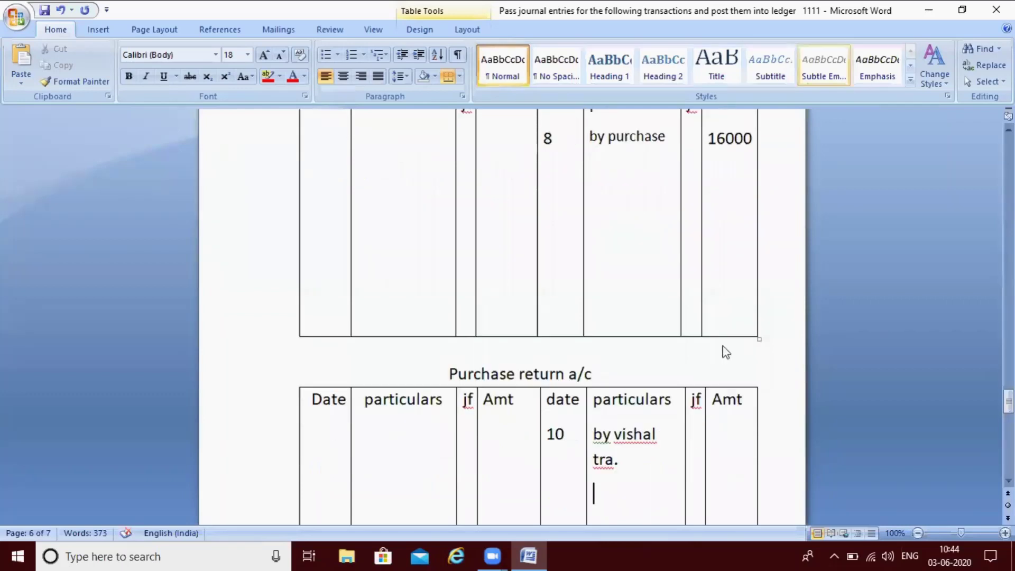
{"action": "left_click", "coordinate": [724, 430]}
{"action": "type", "text": "5000"}
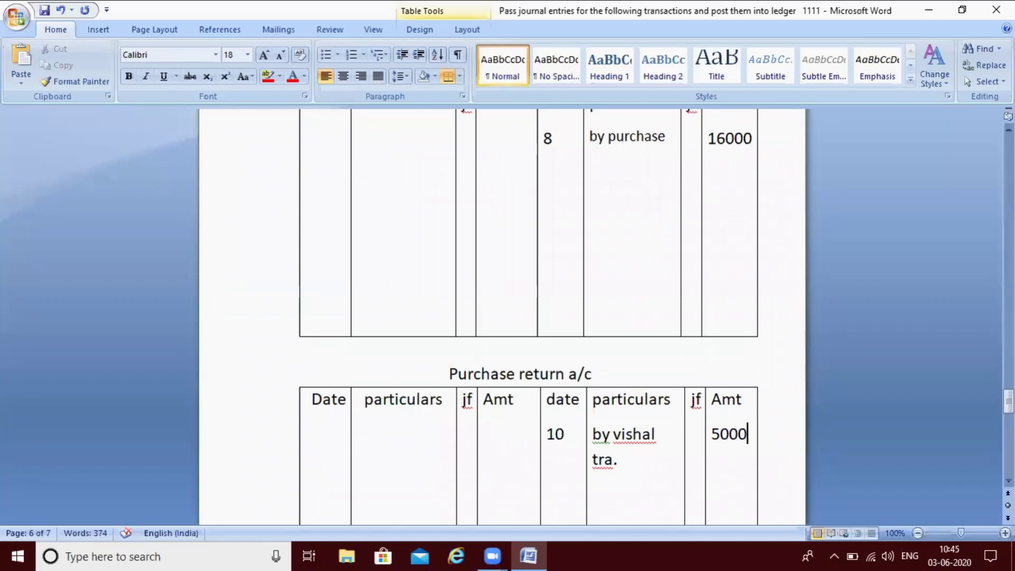
{"action": "key", "text": "Up"}
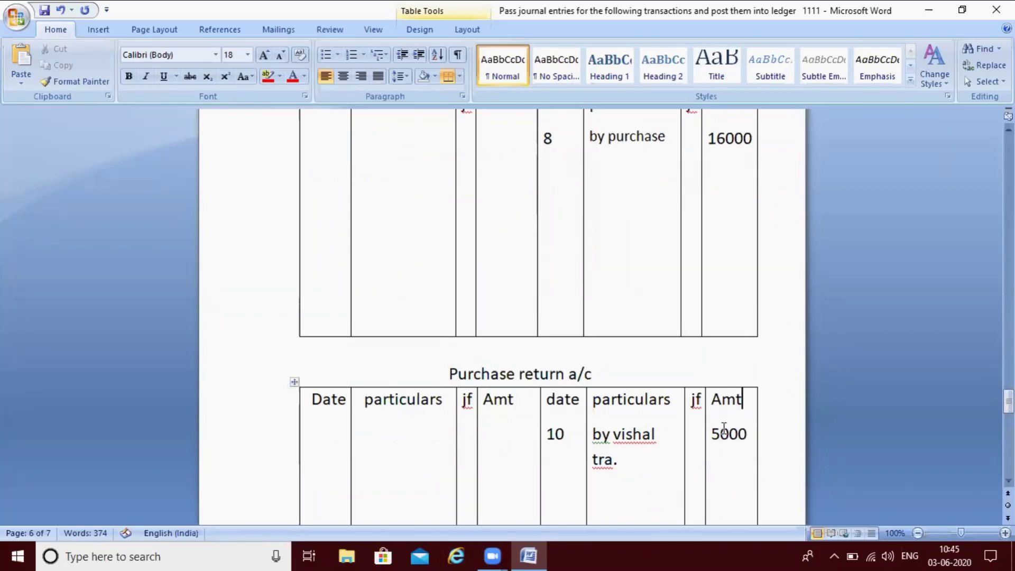
Post the purchase return to the debit side of the vishal a/c ledger table: date 10, particulars "To pur. ret", amount 5000
{"action": "key", "text": "Up"}
{"action": "key", "text": "Up"}
{"action": "key", "text": "Up"}
{"action": "key", "text": "Up"}
{"action": "key", "text": "Up"}
{"action": "key", "text": "Up"}
{"action": "key", "text": "Up"}
{"action": "key", "text": "Up"}
{"action": "key", "text": "Up"}
{"action": "key", "text": "Up"}
{"action": "key", "text": "Up"}
{"action": "key", "text": "Up"}
{"action": "key", "text": "Up"}
{"action": "key", "text": "Up"}
{"action": "key", "text": "Up"}
{"action": "key", "text": "Up"}
{"action": "key", "text": "Up"}
{"action": "key", "text": "Up"}
{"action": "key", "text": "Down"}
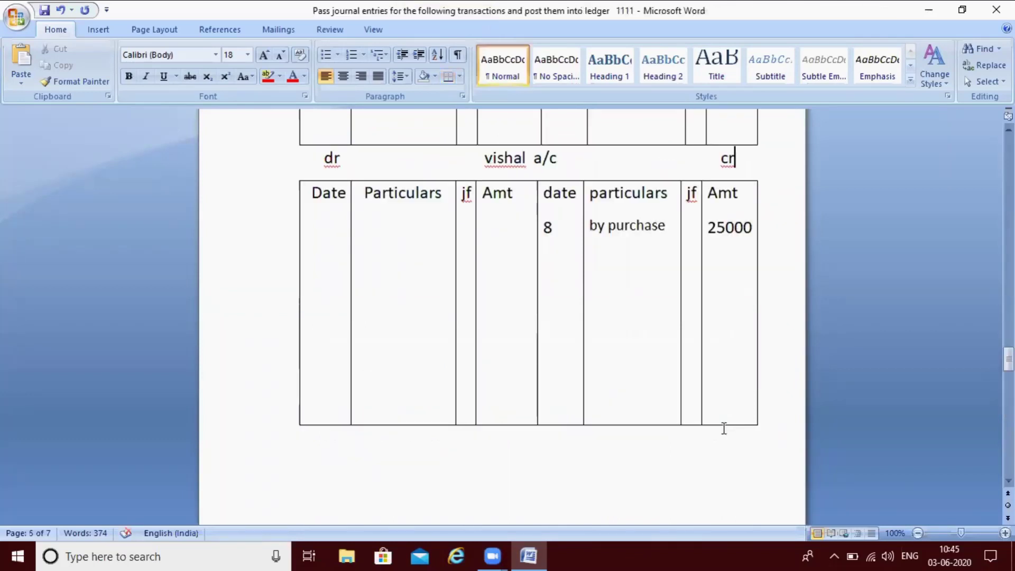
{"action": "key", "text": "Down"}
{"action": "key", "text": "Down"}
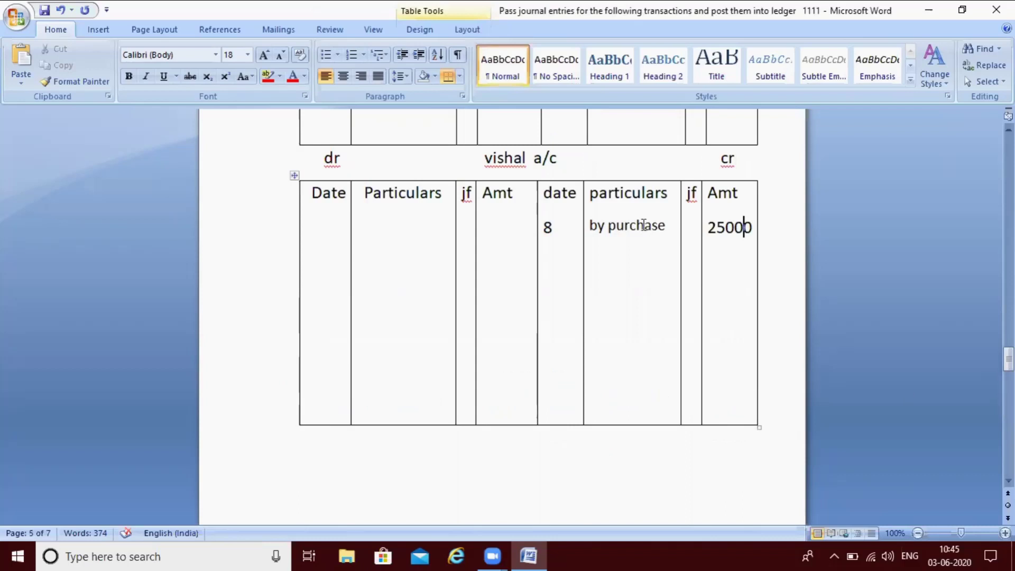
{"action": "left_click", "coordinate": [318, 222]}
{"action": "type", "text": "10"}
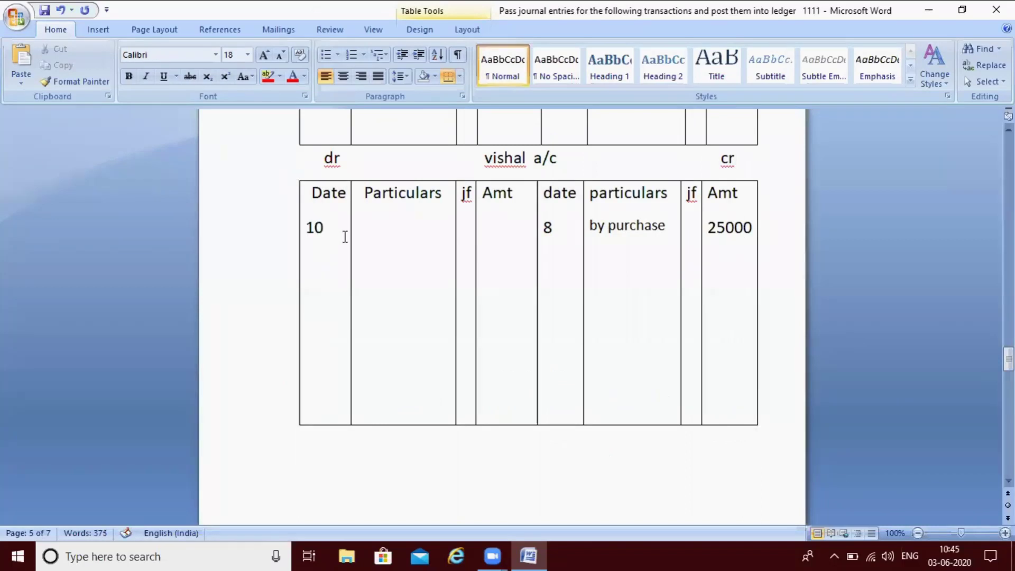
{"action": "left_click", "coordinate": [372, 228]}
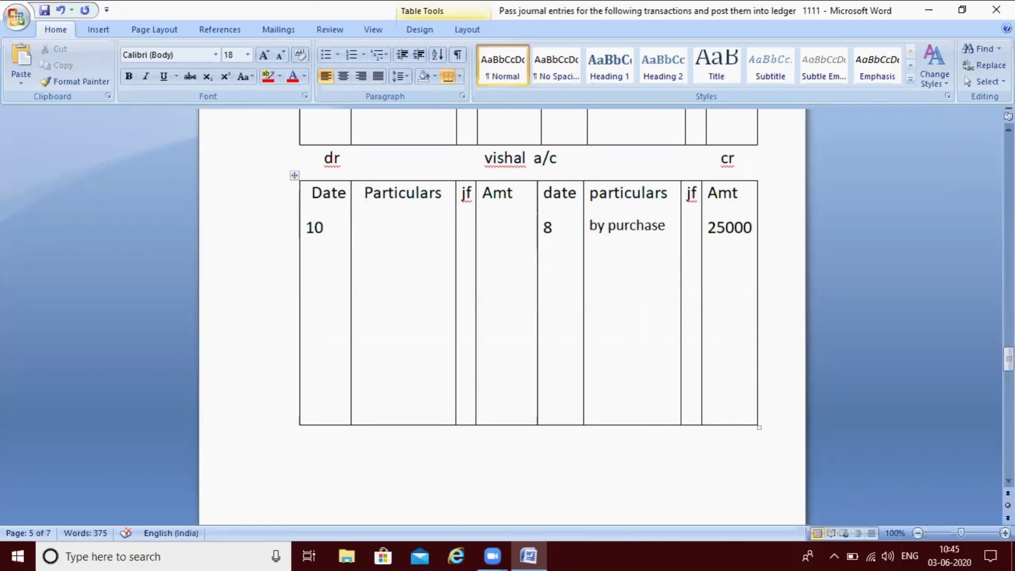
{"action": "type", "text": "To pur. ret"}
{"action": "left_click", "coordinate": [513, 236]}
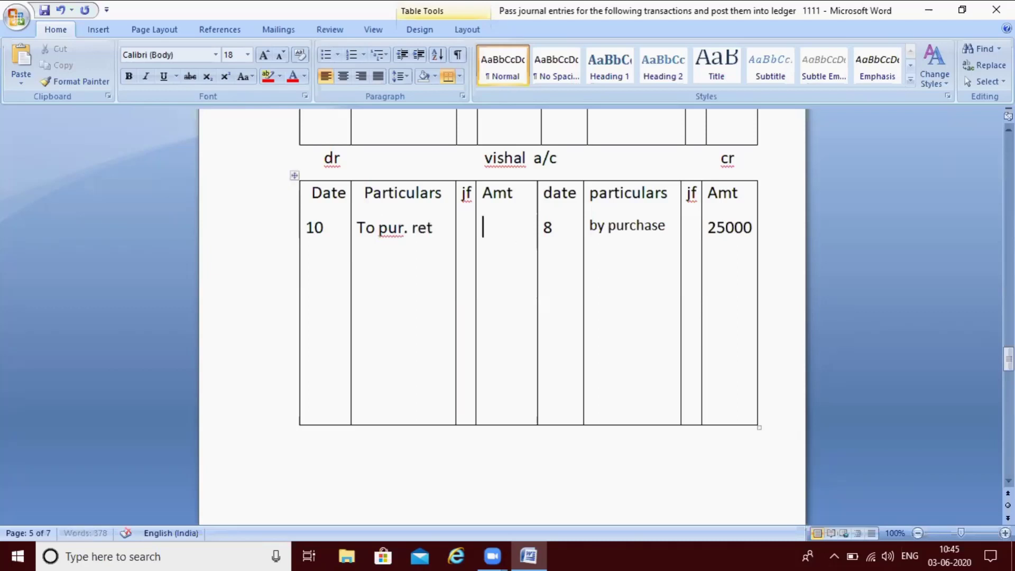
{"action": "type", "text": "5000"}
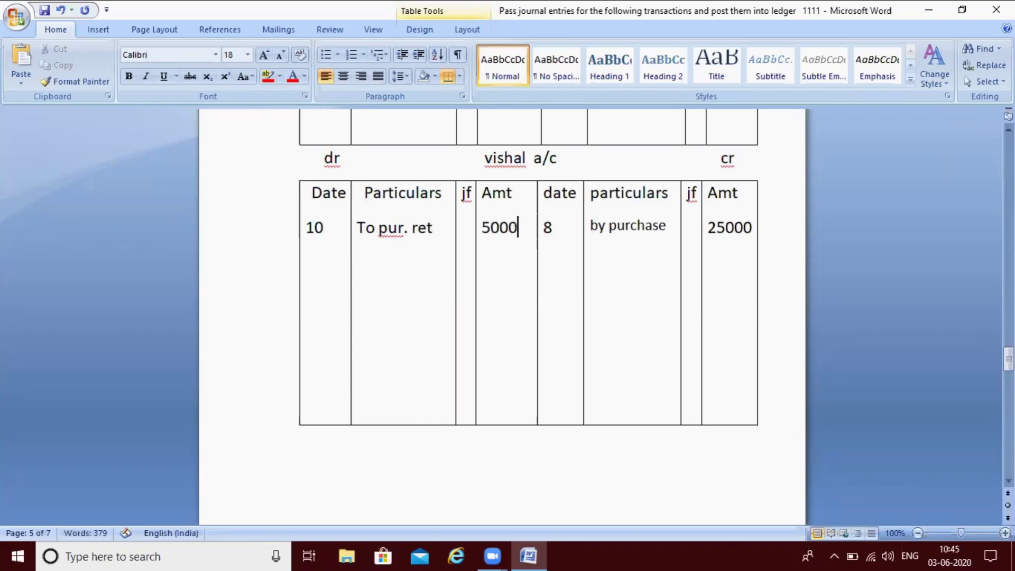
Look back at the transaction list to read the date 14 settlement with vishal trading Co. and its cash discount terms
{"action": "scroll", "coordinate": [513, 237], "scroll_direction": "up", "scroll_amount": 5}
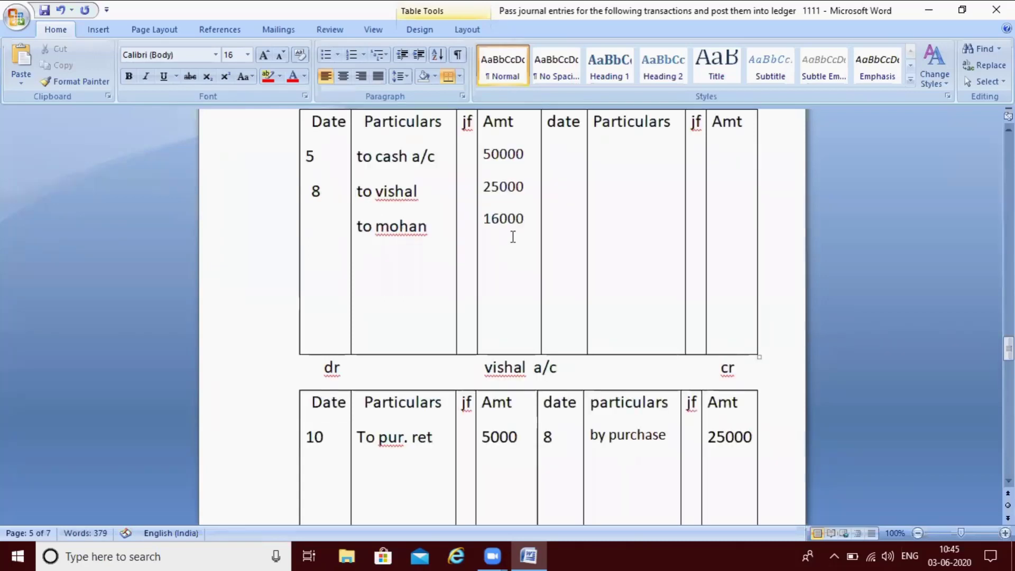
{"action": "key", "text": "Page_Up"}
{"action": "key", "text": "Page_Up"}
{"action": "key", "text": "Page_Up"}
{"action": "key", "text": "Page_Up"}
{"action": "key", "text": "Page_Up"}
{"action": "key", "text": "Up"}
{"action": "key", "text": "Up"}
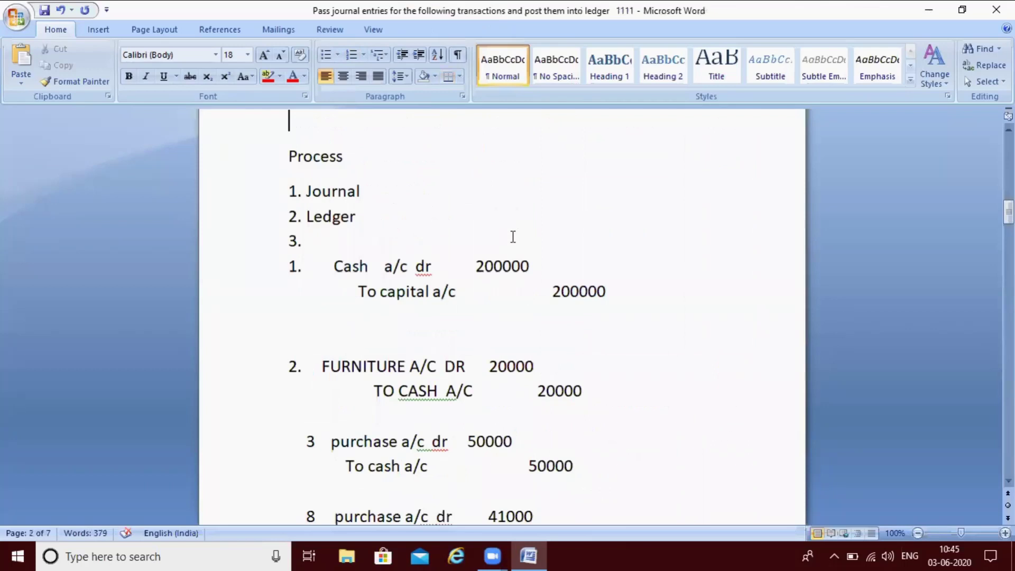
{"action": "key", "text": "Up"}
{"action": "key", "text": "Up"}
{"action": "key", "text": "Up"}
{"action": "key", "text": "Up"}
{"action": "key", "text": "Up"}
{"action": "key", "text": "Up"}
{"action": "key", "text": "Up"}
{"action": "key", "text": "Up"}
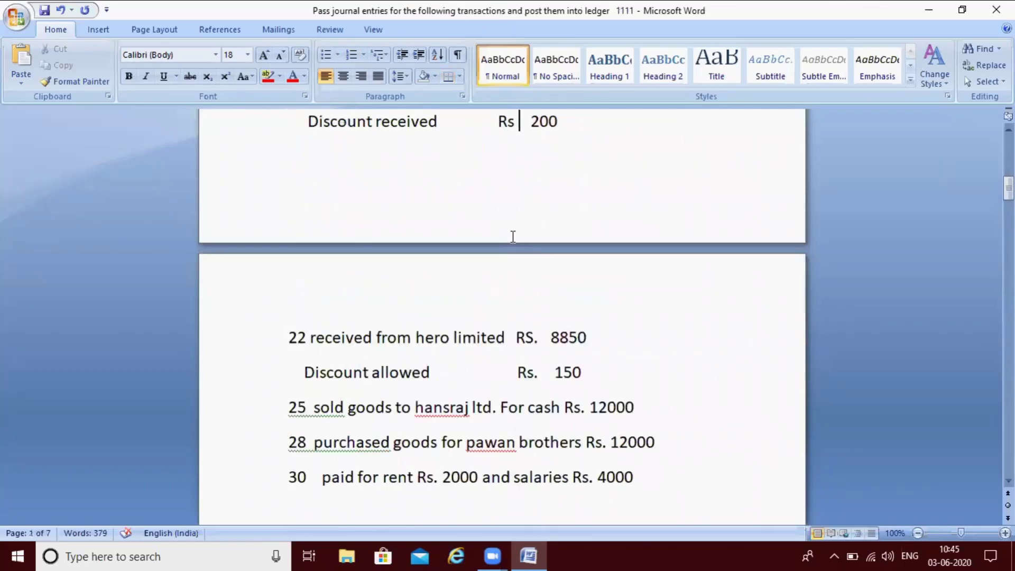
{"action": "key", "text": "Up"}
{"action": "key", "text": "Up"}
{"action": "key", "text": "Up"}
{"action": "key", "text": "Up"}
{"action": "key", "text": "Up"}
{"action": "key", "text": "Up"}
{"action": "key", "text": "Up"}
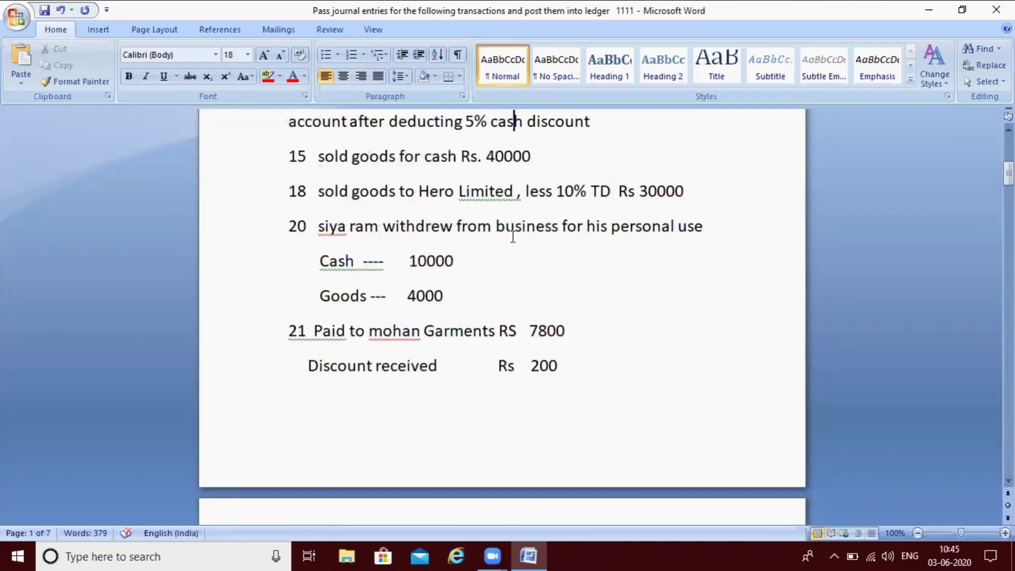
{"action": "key", "text": "Up"}
{"action": "key", "text": "Up"}
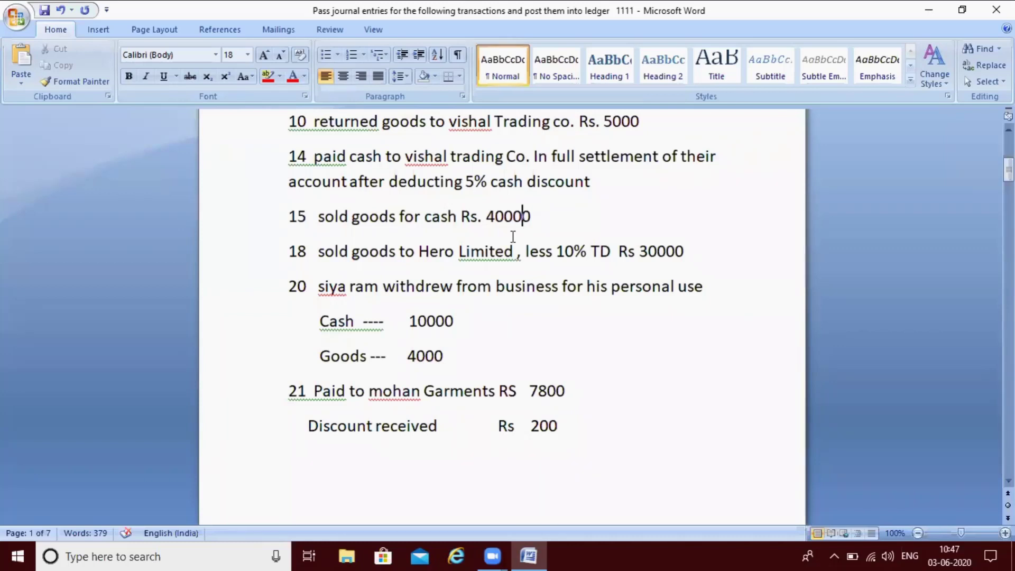
Below journal entry 10, leave a blank line and start entry 14 with the debit line "vishal trading dr" and amount 20000
{"action": "key", "text": "Down"}
{"action": "key", "text": "Down"}
{"action": "key", "text": "Down"}
{"action": "key", "text": "Down"}
{"action": "key", "text": "Down"}
{"action": "key", "text": "Down"}
{"action": "key", "text": "Down"}
{"action": "key", "text": "Down"}
{"action": "key", "text": "Down"}
{"action": "key", "text": "Down"}
{"action": "key", "text": "Down"}
{"action": "key", "text": "Down"}
{"action": "key", "text": "Down"}
{"action": "key", "text": "Down"}
{"action": "key", "text": "Down"}
{"action": "key", "text": "Down"}
{"action": "key", "text": "Down"}
{"action": "key", "text": "Down"}
{"action": "key", "text": "Down"}
{"action": "key", "text": "Down"}
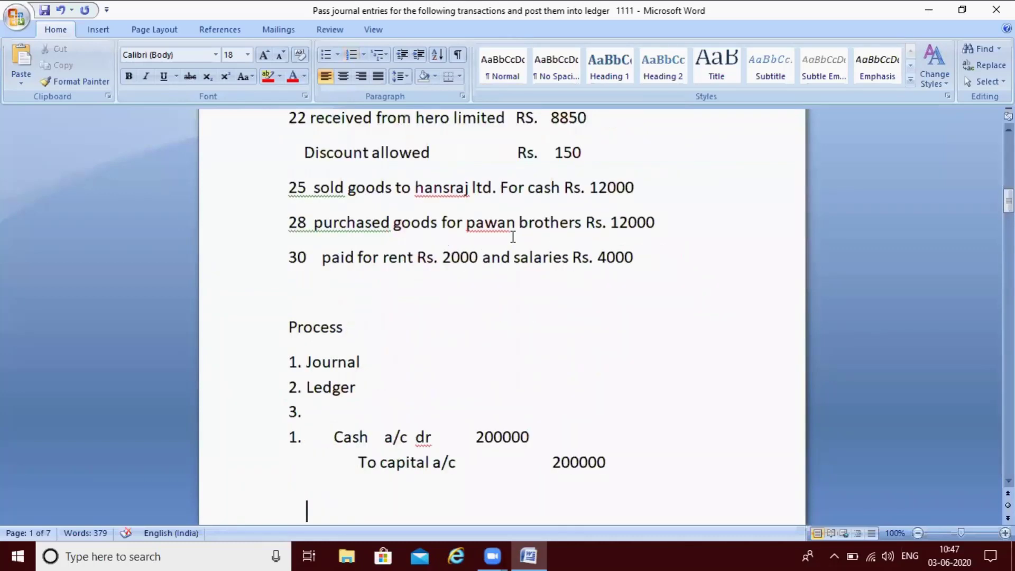
{"action": "key", "text": "Down"}
{"action": "key", "text": "Down"}
{"action": "key", "text": "Down"}
{"action": "key", "text": "Down"}
{"action": "key", "text": "Down"}
{"action": "key", "text": "Down"}
{"action": "key", "text": "Down"}
{"action": "key", "text": "Down"}
{"action": "key", "text": "Down"}
{"action": "key", "text": "Down"}
{"action": "key", "text": "Down"}
{"action": "key", "text": "Down"}
{"action": "key", "text": "Down"}
{"action": "key", "text": "Down"}
{"action": "key", "text": "Down"}
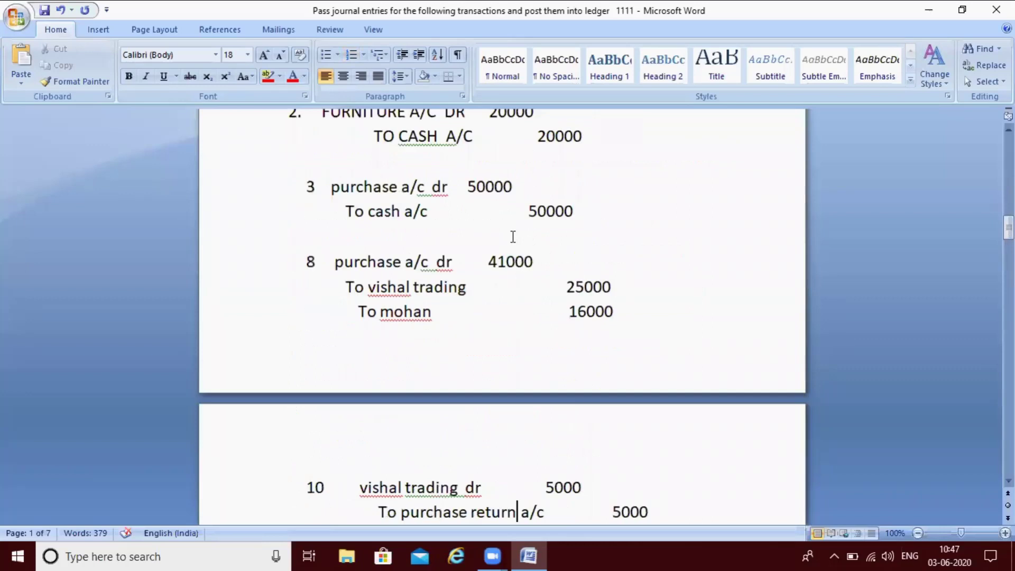
{"action": "key", "text": "Down"}
{"action": "key", "text": "Down"}
{"action": "key", "text": "Down"}
{"action": "key", "text": "Down"}
{"action": "key", "text": "Up"}
{"action": "key", "text": "Up"}
{"action": "key", "text": "Up"}
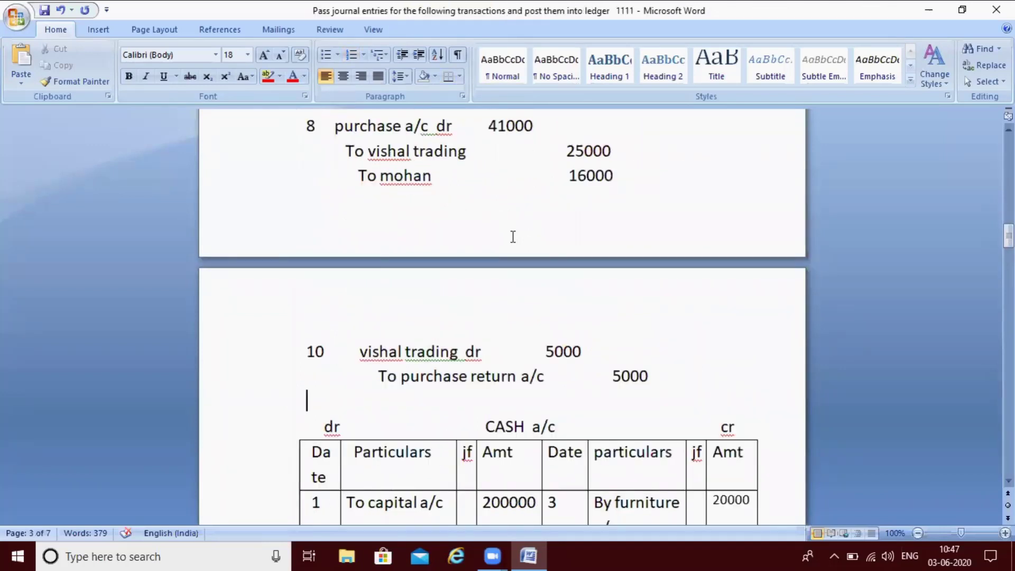
{"action": "key", "text": "Up"}
{"action": "key", "text": "Right"}
{"action": "key", "text": "Right"}
{"action": "key", "text": "Right"}
{"action": "key", "text": "Right"}
{"action": "key", "text": "Right"}
{"action": "key", "text": "Return"}
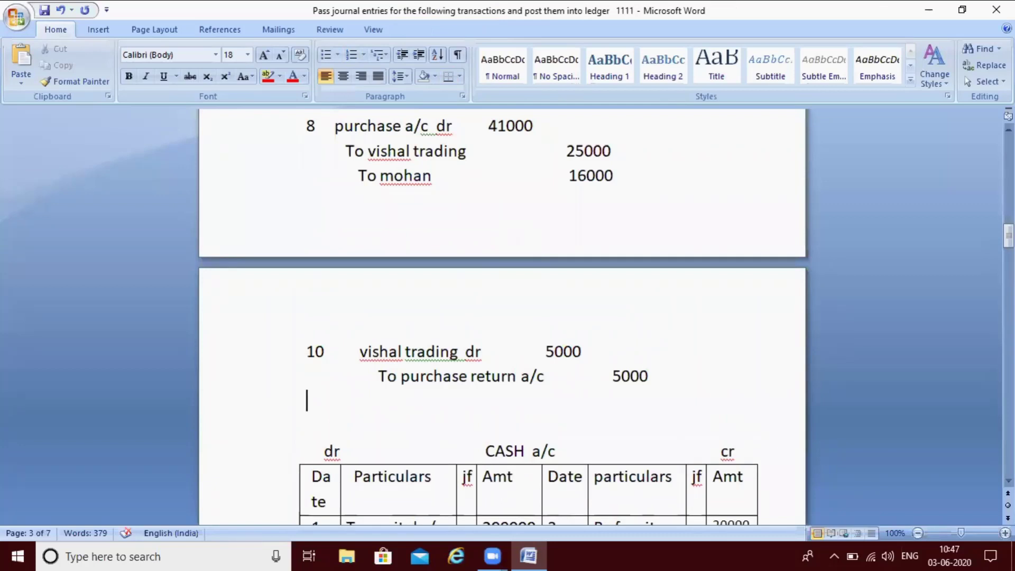
{"action": "key", "text": "Return"}
{"action": "key", "text": "Return"}
{"action": "type", "text": "14\tvishal"}
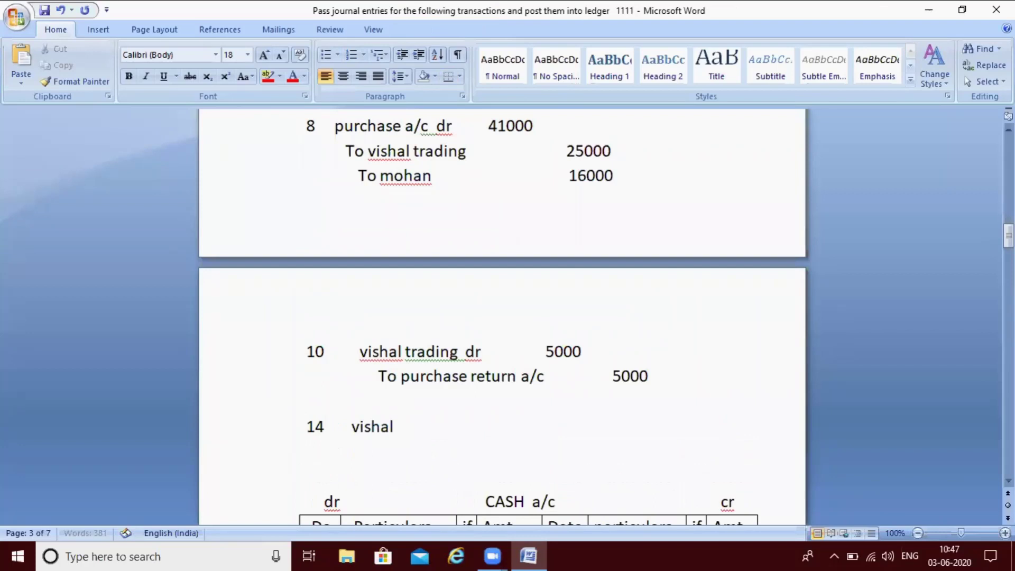
{"action": "type", "text": " trading  dr\t20000"}
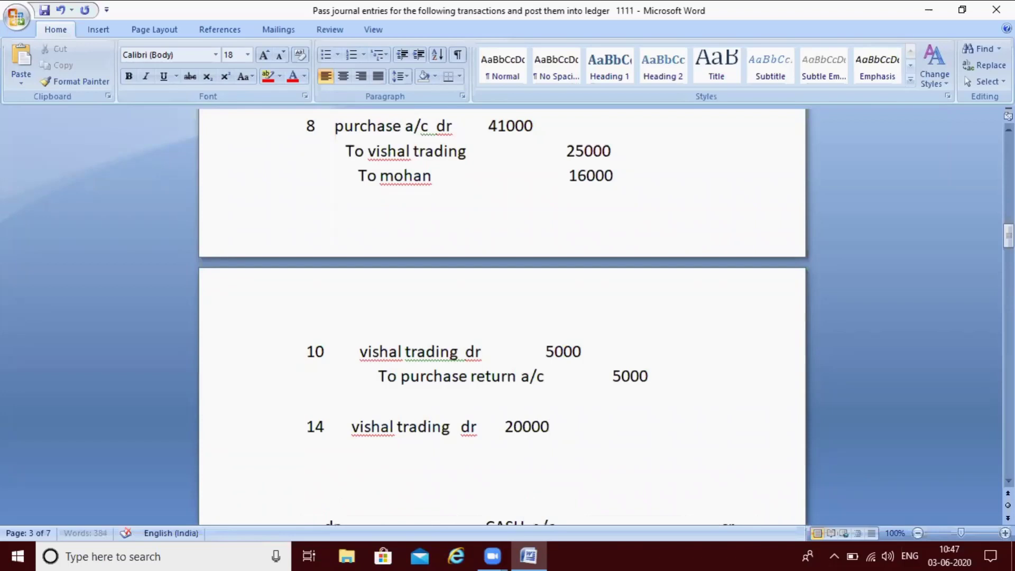
Add the credit line "To cash a/c" to journal entry 14, with 19000 spaced into the credit amount column
{"action": "type", "text": "To cash a/c"}
{"action": "key", "text": "Tab"}
{"action": "key", "text": "Tab"}
{"action": "key", "text": "Tab"}
{"action": "key", "text": "Tab"}
{"action": "type", "text": "19"}
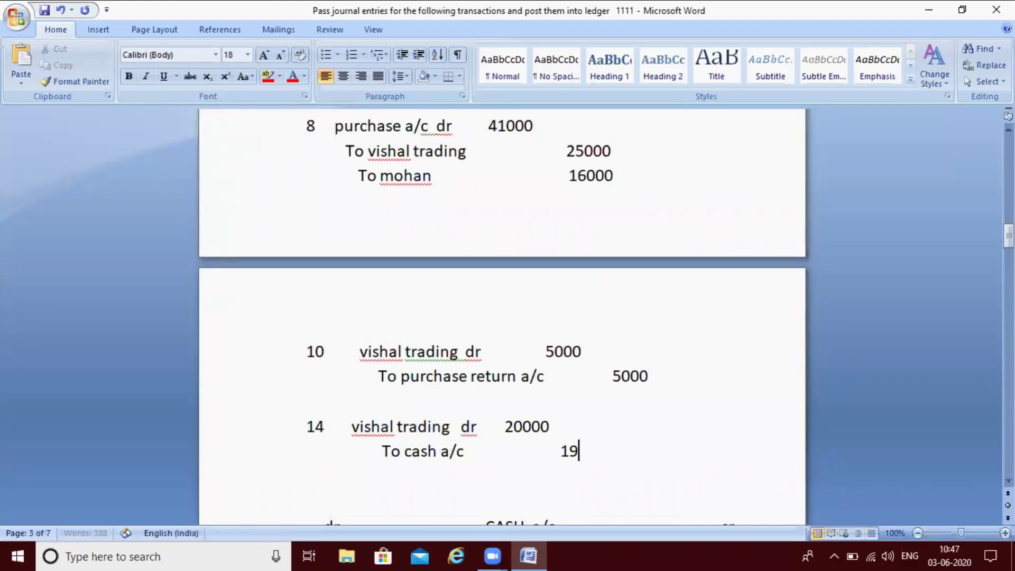
{"action": "type", "text": "000"}
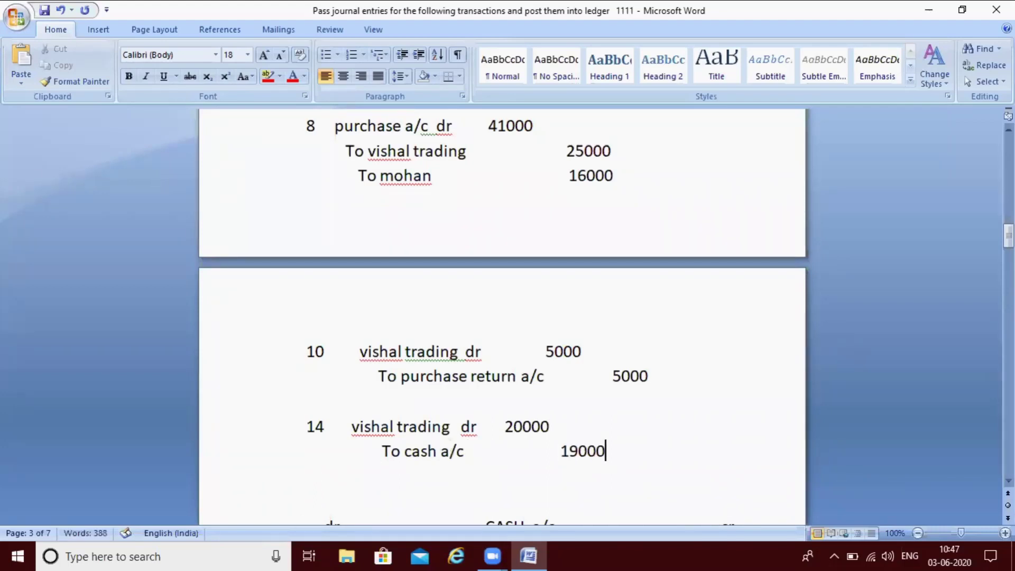
Add a second credit line "To discount rec." with amount 1000 to journal entry 14, followed by a new line
{"action": "key", "text": "Return"}
{"action": "type", "text": "to discount rec."}
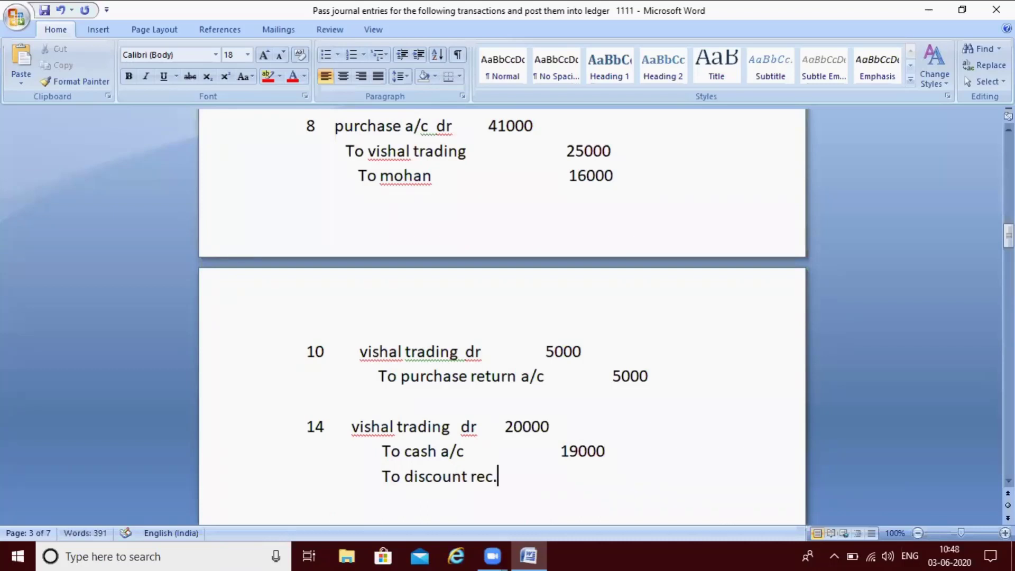
{"action": "key", "text": "Tab"}
{"action": "key", "text": "Tab"}
{"action": "key", "text": "Tab"}
{"action": "type", "text": "1000"}
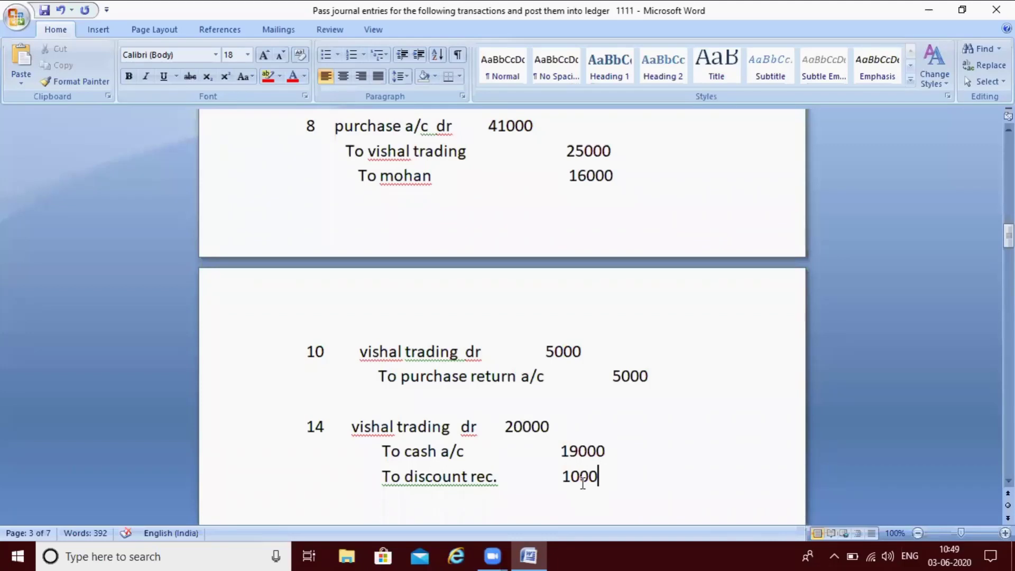
{"action": "key", "text": "Return"}
On the debit side of the vishal a/c ledger, enter date 14, "To cash a/c" and amount 19000 below the purchase return line
{"action": "key", "text": "Down"}
{"action": "key", "text": "Down"}
{"action": "key", "text": "Down"}
{"action": "key", "text": "Down"}
{"action": "key", "text": "Down"}
{"action": "key", "text": "Down"}
{"action": "key", "text": "Down"}
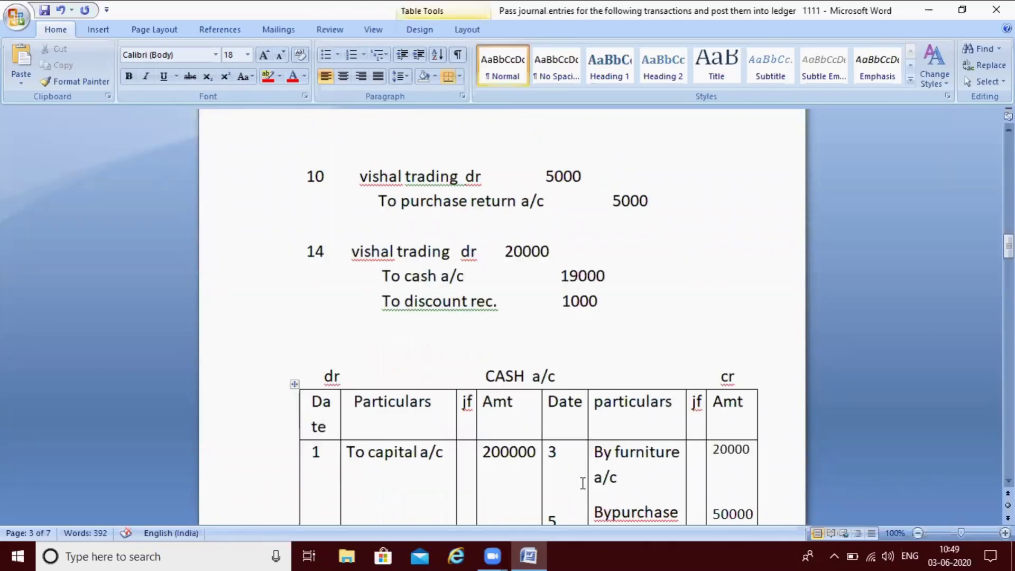
{"action": "key", "text": "Down"}
{"action": "key", "text": "Down"}
{"action": "key", "text": "Down"}
{"action": "key", "text": "Down"}
{"action": "key", "text": "Down"}
{"action": "key", "text": "Down"}
{"action": "key", "text": "Down"}
{"action": "key", "text": "Down"}
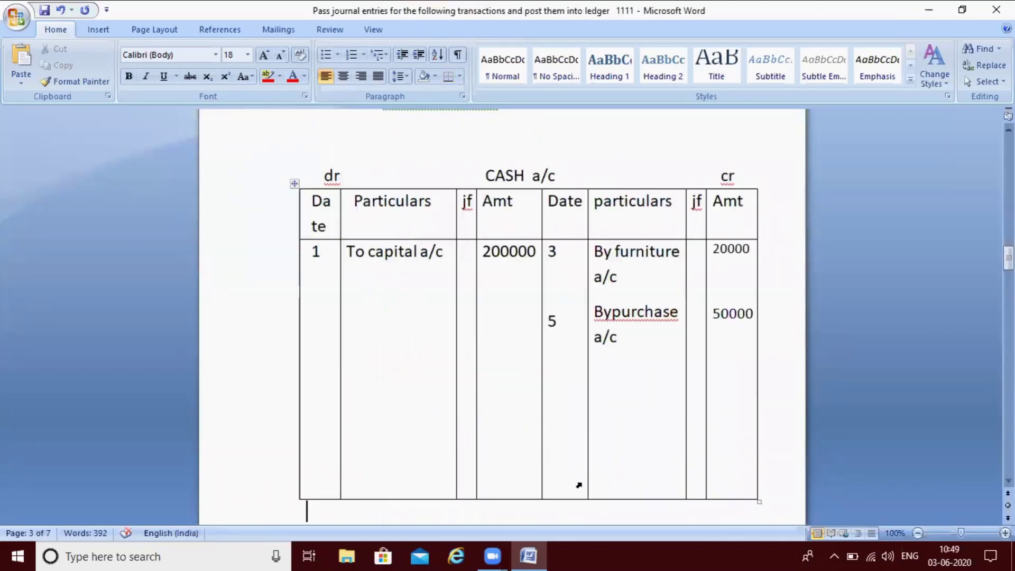
{"action": "key", "text": "Down"}
{"action": "key", "text": "Down"}
{"action": "key", "text": "Down"}
{"action": "key", "text": "Down"}
{"action": "key", "text": "Down"}
{"action": "key", "text": "Down"}
{"action": "key", "text": "Down"}
{"action": "key", "text": "Down"}
{"action": "key", "text": "Down"}
{"action": "key", "text": "Down"}
{"action": "key", "text": "Down"}
{"action": "key", "text": "Down"}
{"action": "key", "text": "Down"}
{"action": "key", "text": "Down"}
{"action": "key", "text": "Down"}
{"action": "key", "text": "Down"}
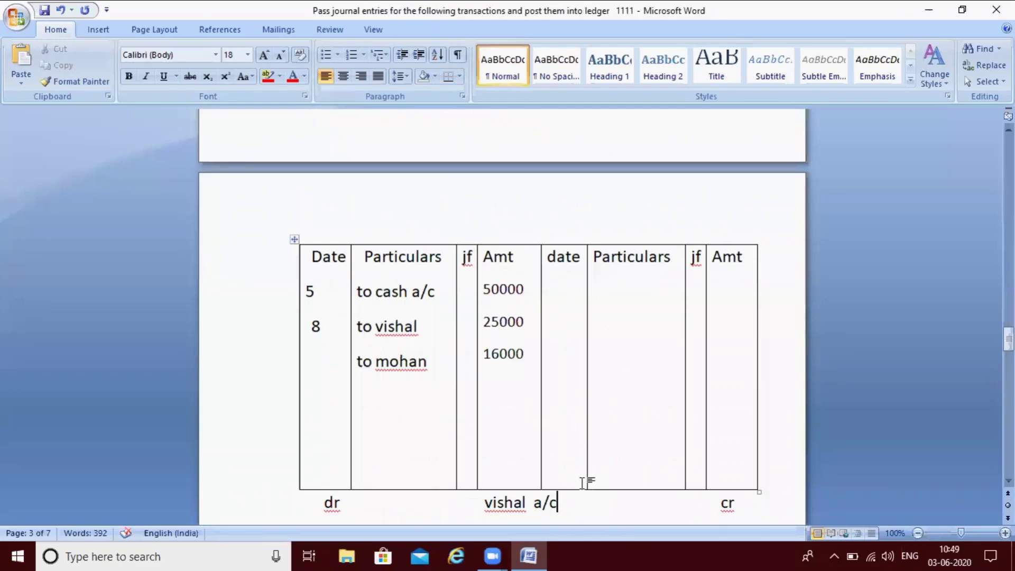
{"action": "key", "text": "Down"}
{"action": "key", "text": "Down"}
{"action": "key", "text": "Down"}
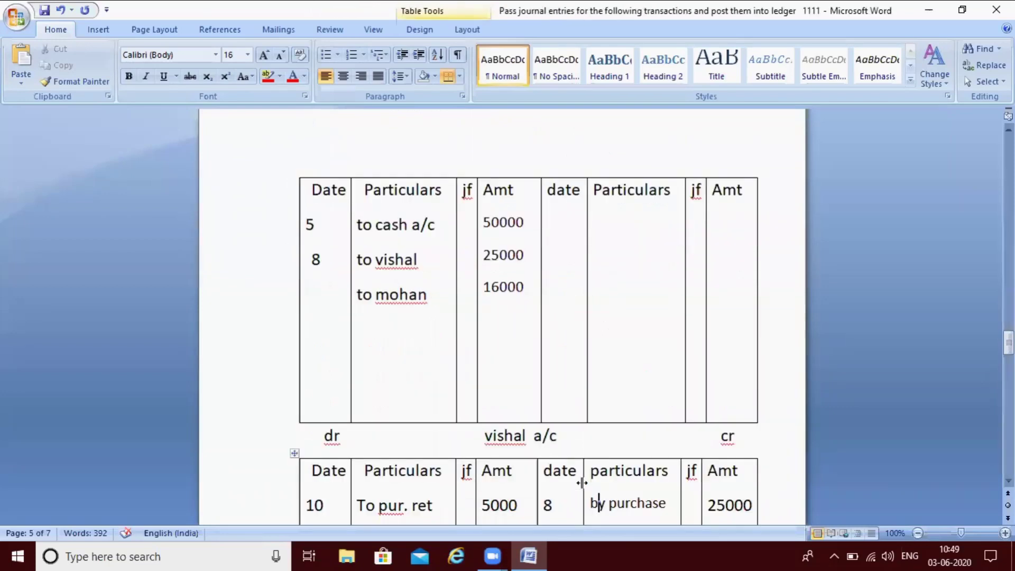
{"action": "key", "text": "Down"}
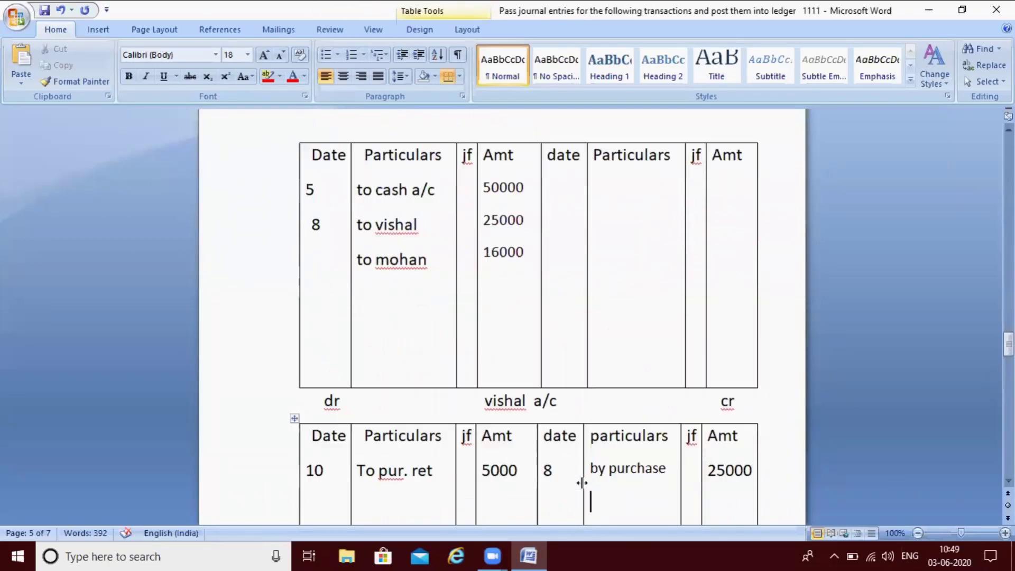
{"action": "left_click", "coordinate": [312, 497]}
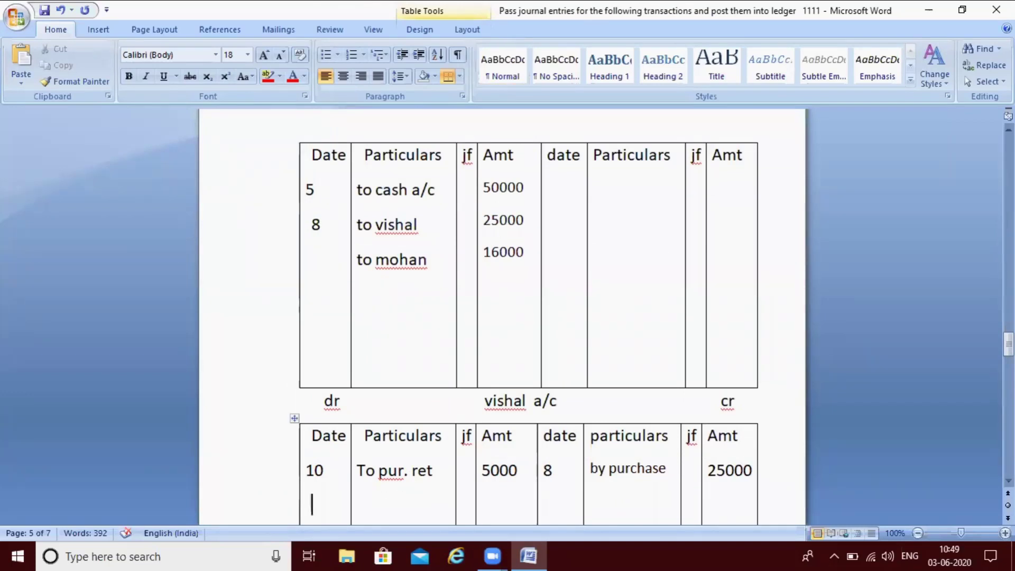
{"action": "type", "text": "14"}
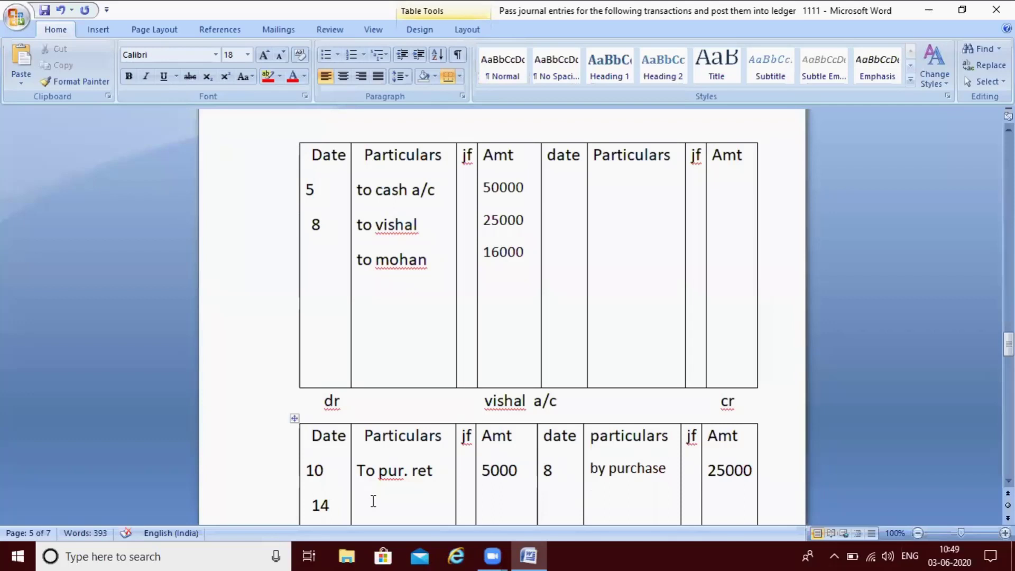
{"action": "left_click", "coordinate": [373, 501]}
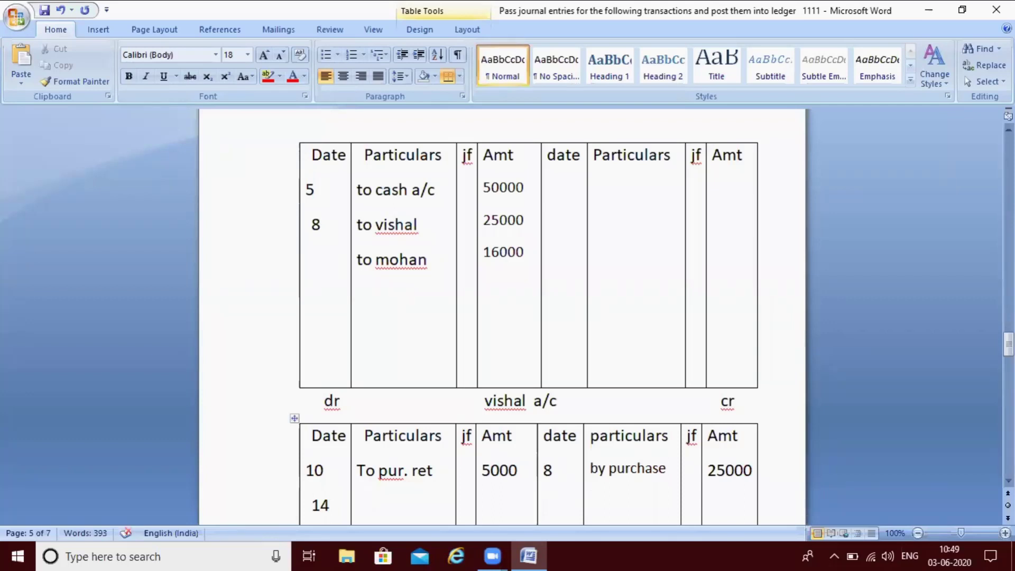
{"action": "type", "text": "To cah"}
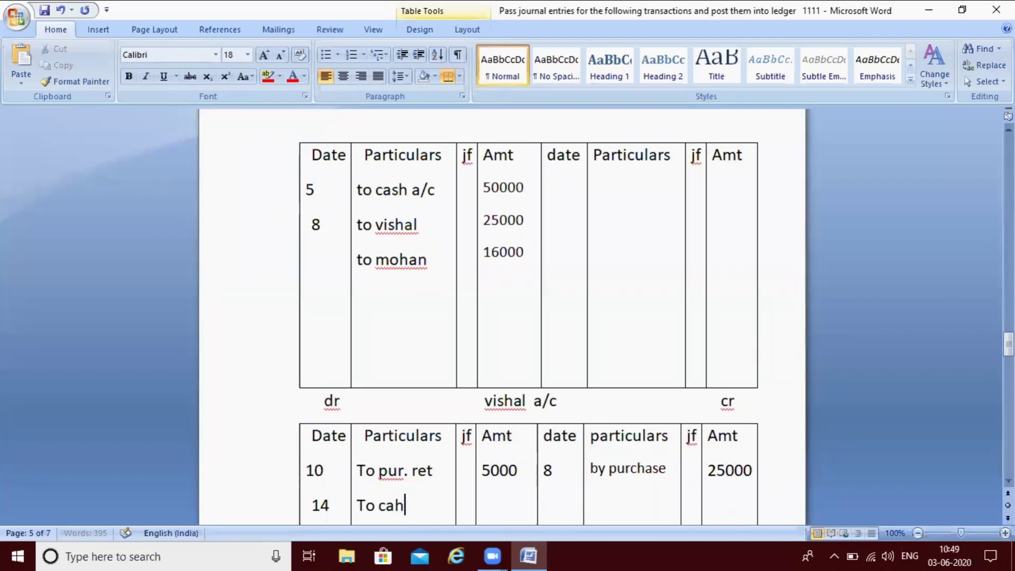
{"action": "key", "text": "BackSpace"}
{"action": "type", "text": "sh a/c"}
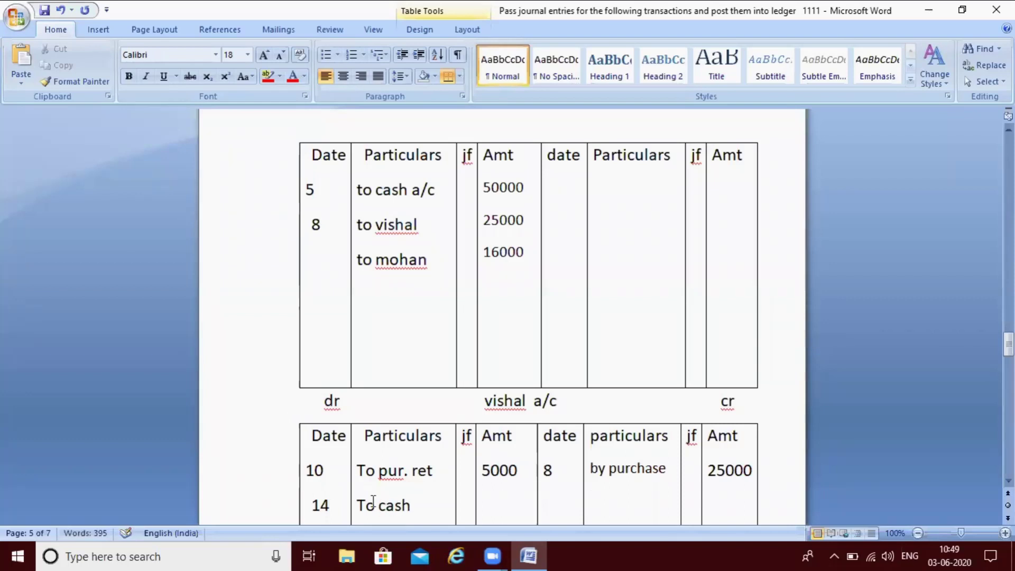
{"action": "key", "text": "Return"}
{"action": "left_click", "coordinate": [490, 465]}
{"action": "type", "text": "19000"}
Add a second date 14 debit line "To dis rec." with amount 1000 to the vishal a/c ledger
{"action": "key", "text": "Return"}
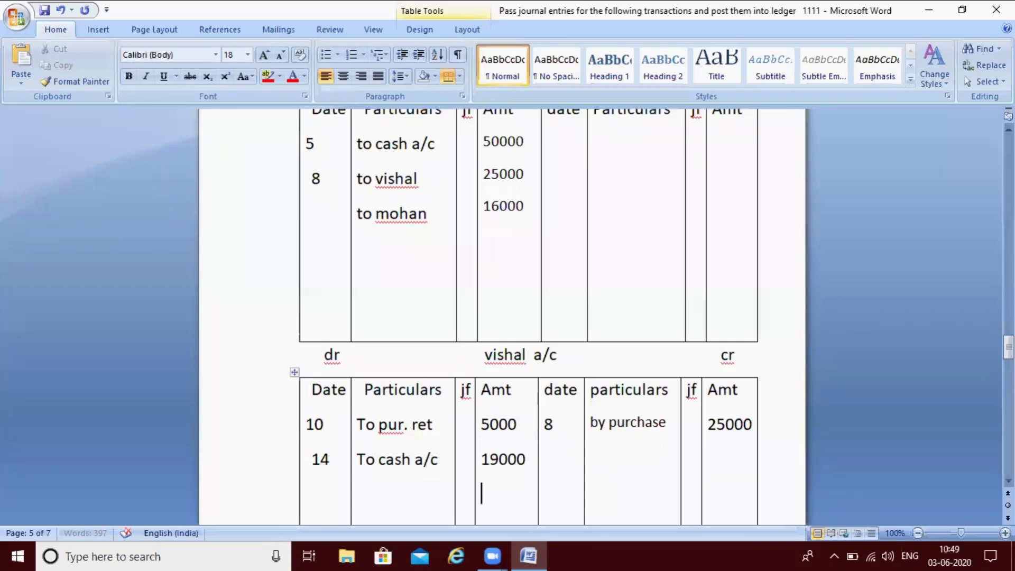
{"action": "type", "text": "1000"}
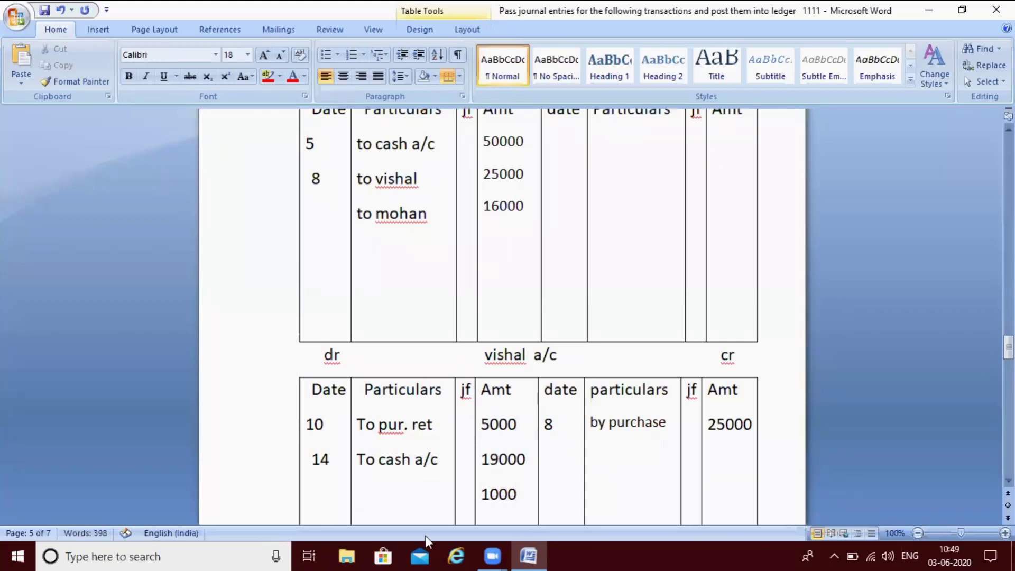
{"action": "left_click", "coordinate": [378, 498]}
{"action": "type", "text": "to dis rec."}
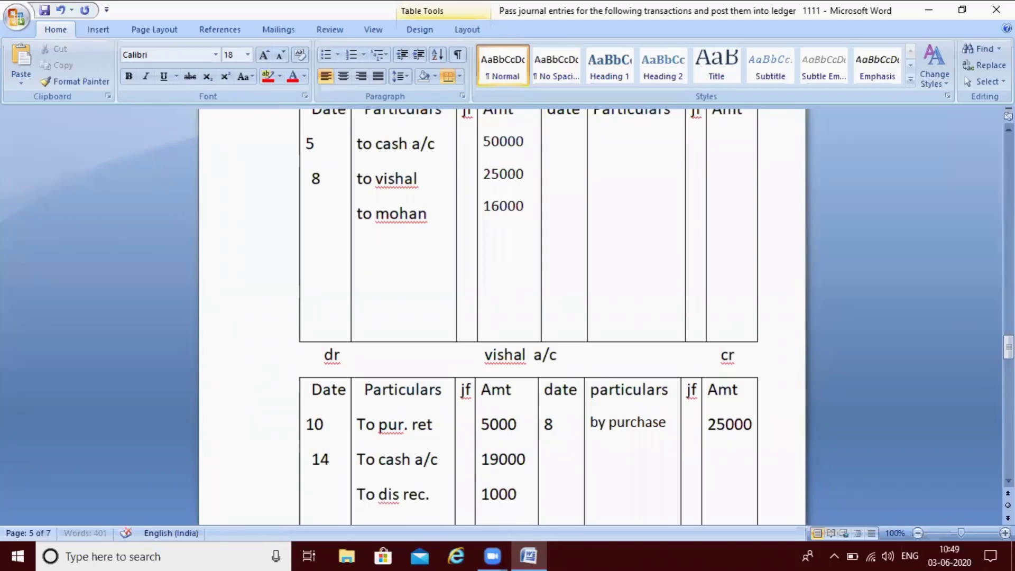
Look back through the transaction list and journal entry 14 to check which accounts still need posting
{"action": "key", "text": "Up"}
{"action": "key", "text": "Up"}
{"action": "key", "text": "Up"}
{"action": "key", "text": "Page_Up"}
{"action": "key", "text": "Page_Up"}
{"action": "key", "text": "Page_Up"}
{"action": "key", "text": "Page_Up"}
{"action": "key", "text": "Page_Up"}
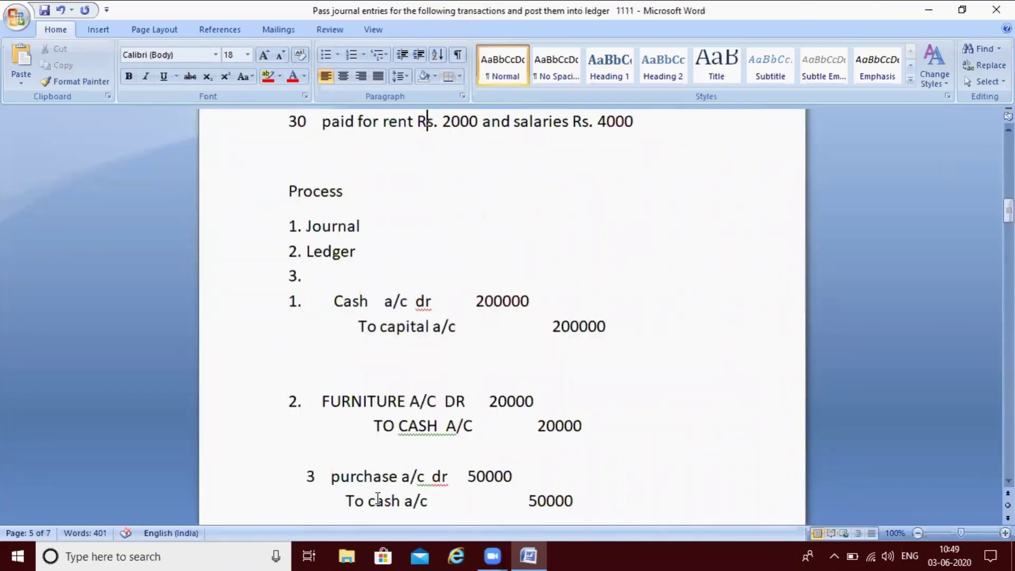
{"action": "key", "text": "Up"}
{"action": "key", "text": "Up"}
{"action": "key", "text": "Up"}
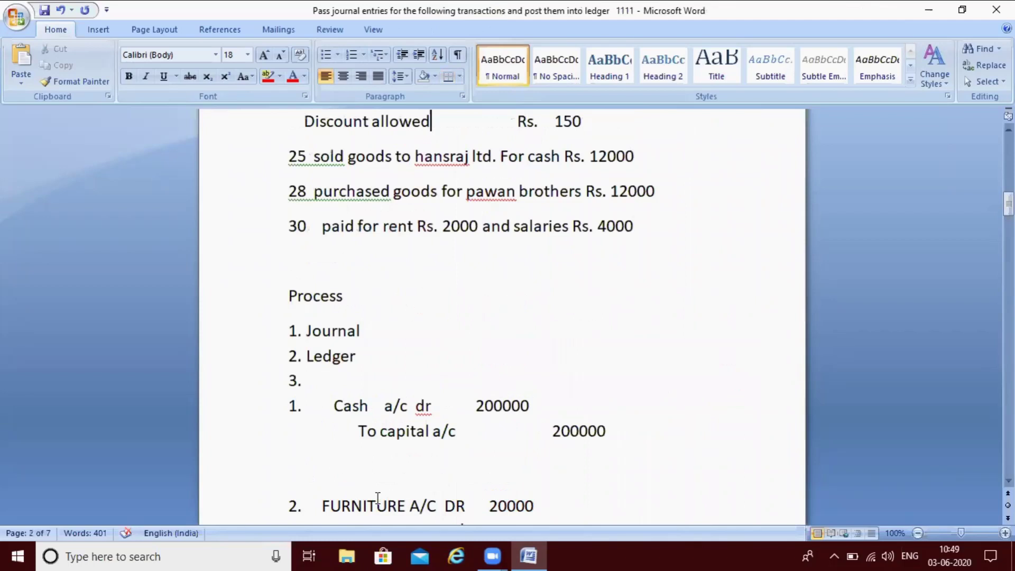
{"action": "key", "text": "Up"}
{"action": "key", "text": "Down"}
{"action": "key", "text": "Down"}
{"action": "key", "text": "Down"}
{"action": "key", "text": "Down"}
{"action": "key", "text": "Down"}
{"action": "key", "text": "Down"}
{"action": "key", "text": "Down"}
{"action": "key", "text": "Down"}
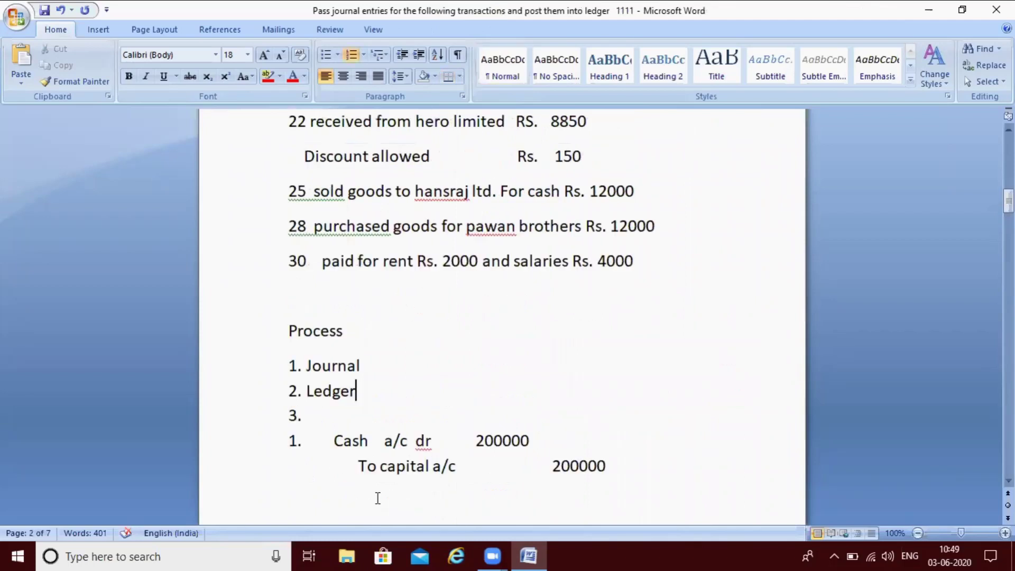
{"action": "key", "text": "Page_Down"}
{"action": "key", "text": "Down"}
{"action": "key", "text": "Down"}
{"action": "key", "text": "Down"}
{"action": "key", "text": "Down"}
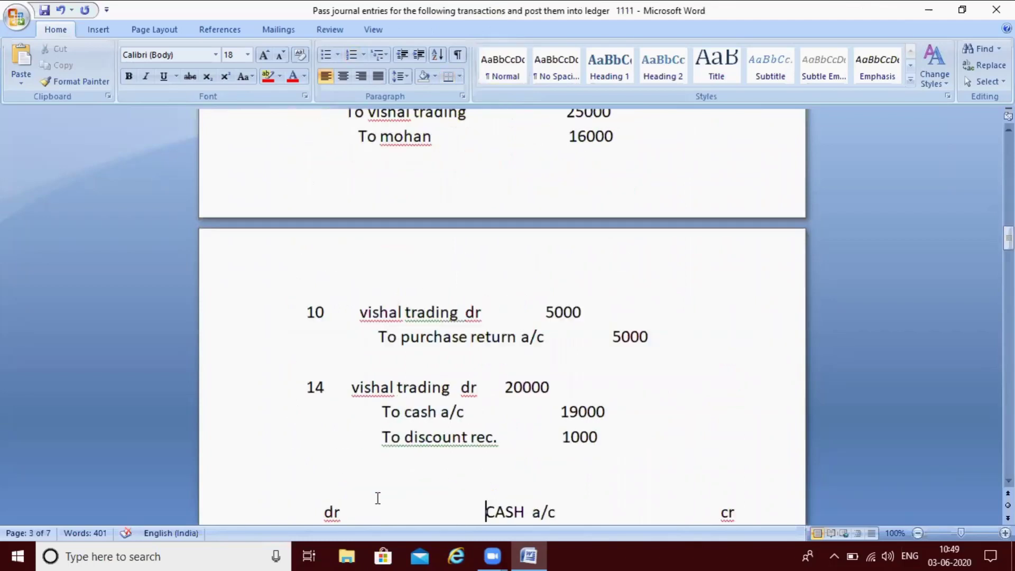
{"action": "scroll", "coordinate": [377, 498], "scroll_direction": "down", "scroll_amount": 1}
{"action": "key", "text": "Up"}
{"action": "key", "text": "Up"}
{"action": "key", "text": "Up"}
{"action": "key", "text": "Up"}
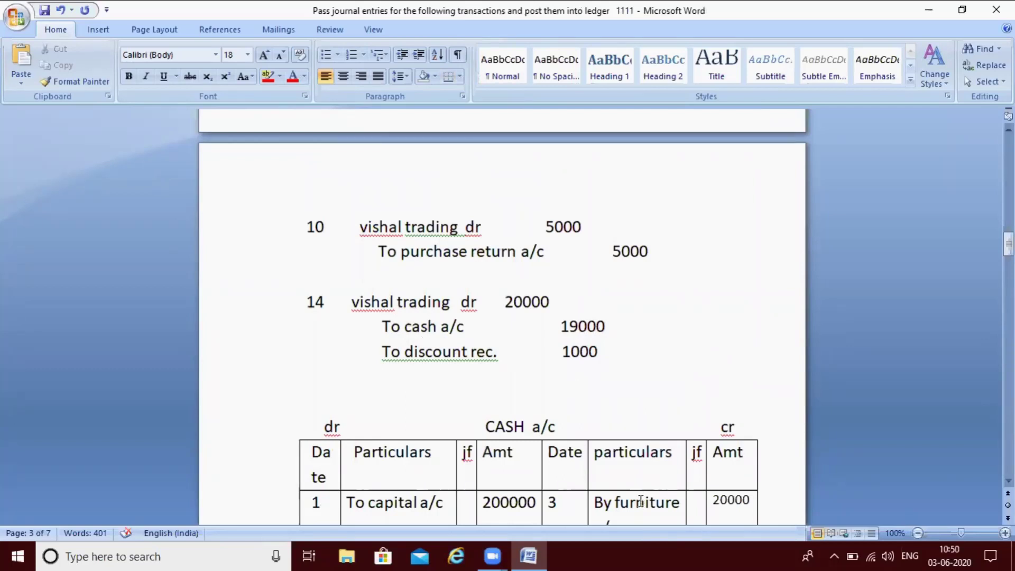
On the credit side of the CASH a/c ledger, enter date 14 below the date 5 purchase entry
{"action": "key", "text": "Down"}
{"action": "key", "text": "Down"}
{"action": "key", "text": "Down"}
{"action": "key", "text": "Down"}
{"action": "key", "text": "Down"}
{"action": "key", "text": "Down"}
{"action": "key", "text": "Down"}
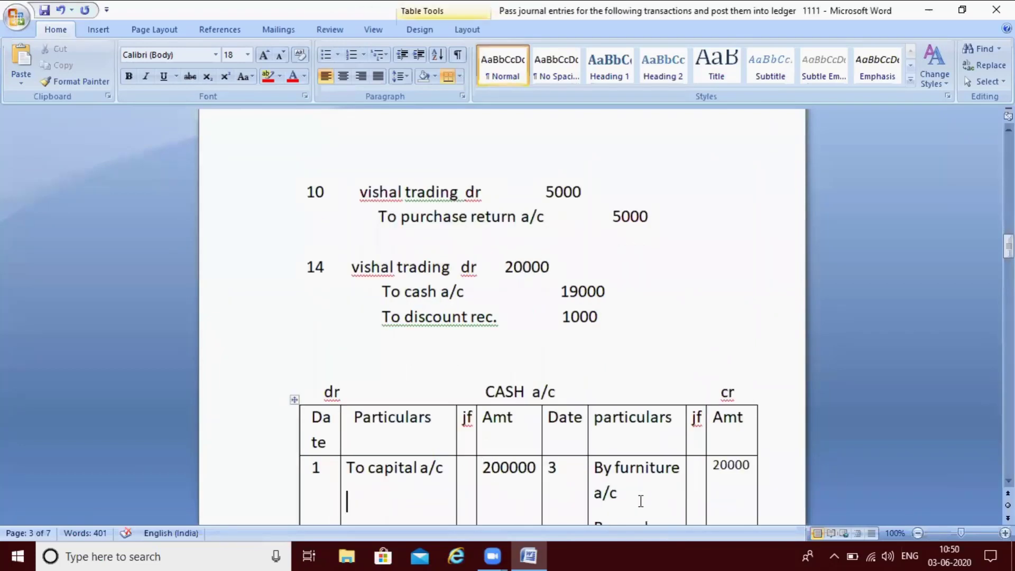
{"action": "scroll", "coordinate": [752, 511], "scroll_direction": "down", "scroll_amount": 3}
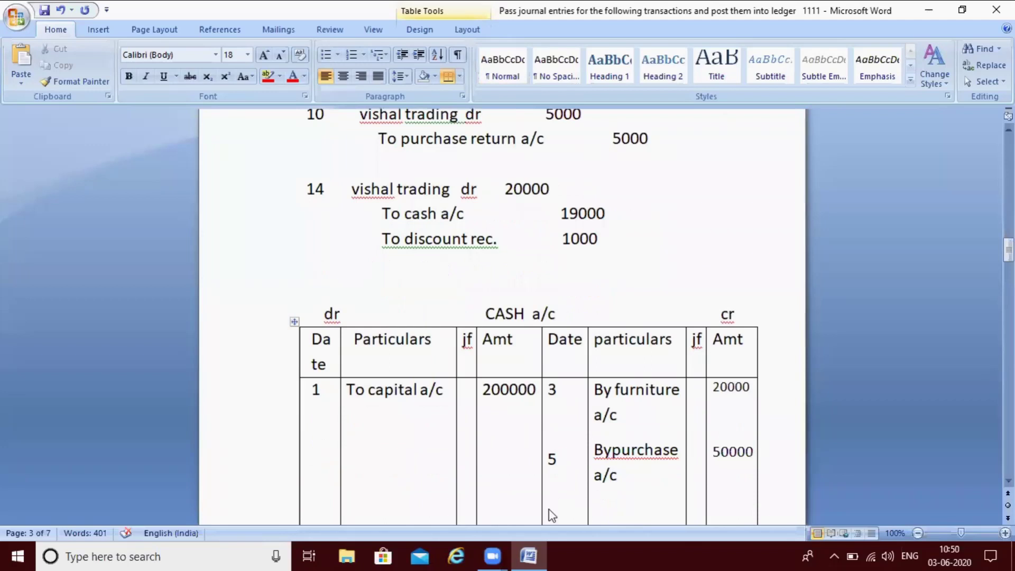
{"action": "left_click", "coordinate": [519, 508]}
{"action": "key", "text": "Return"}
{"action": "type", "text": "14"}
Beside date 14 in the CASH a/c ledger, enter the credit particulars "By vishal trading" with amount 19000
{"action": "left_click", "coordinate": [608, 503]}
{"action": "key", "text": "Return"}
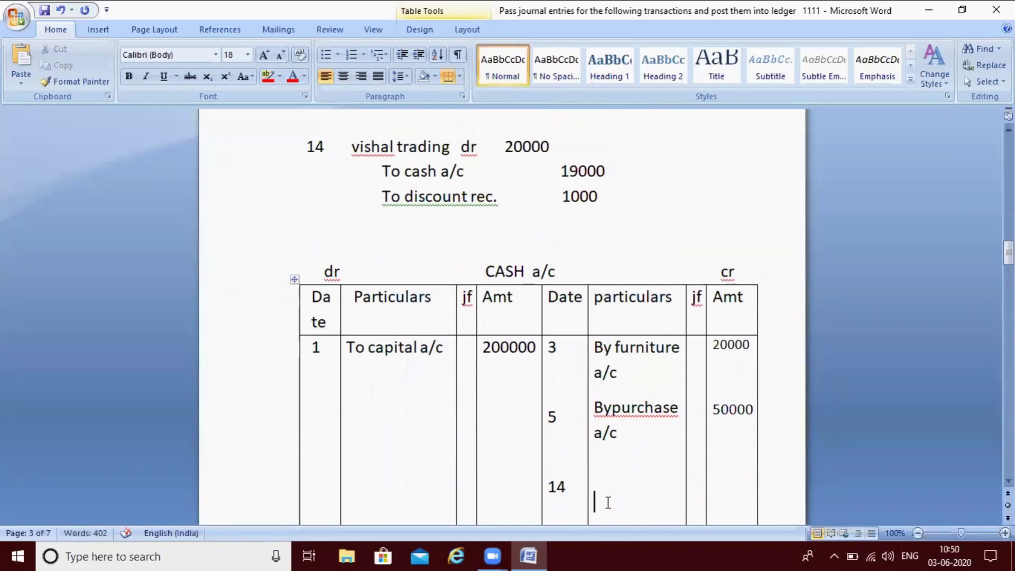
{"action": "key", "text": "BackSpace"}
{"action": "type", "text": "by vishal trading"}
{"action": "key", "text": "Return"}
{"action": "left_click", "coordinate": [725, 452]}
{"action": "type", "text": "1"}
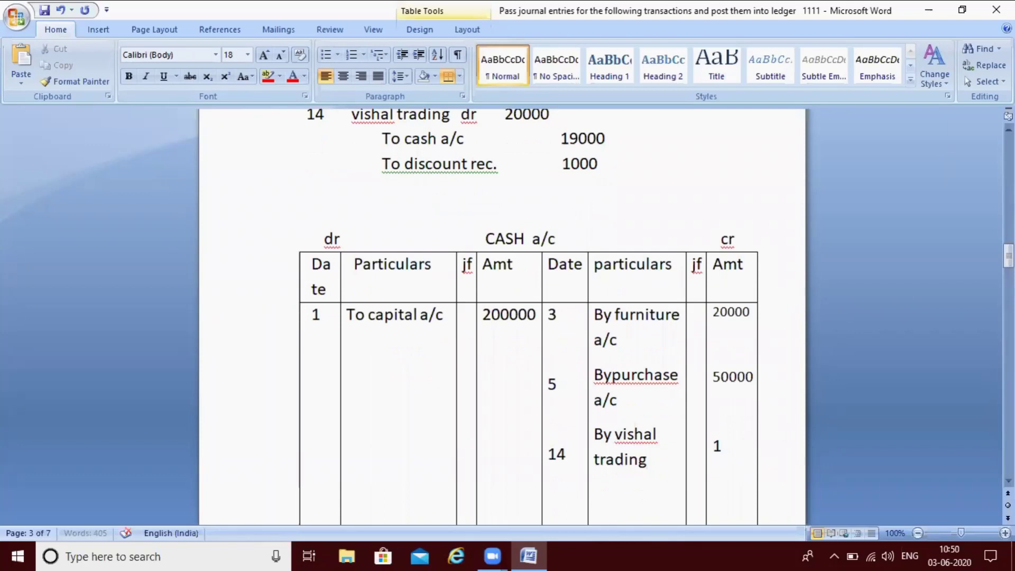
{"action": "type", "text": "9000"}
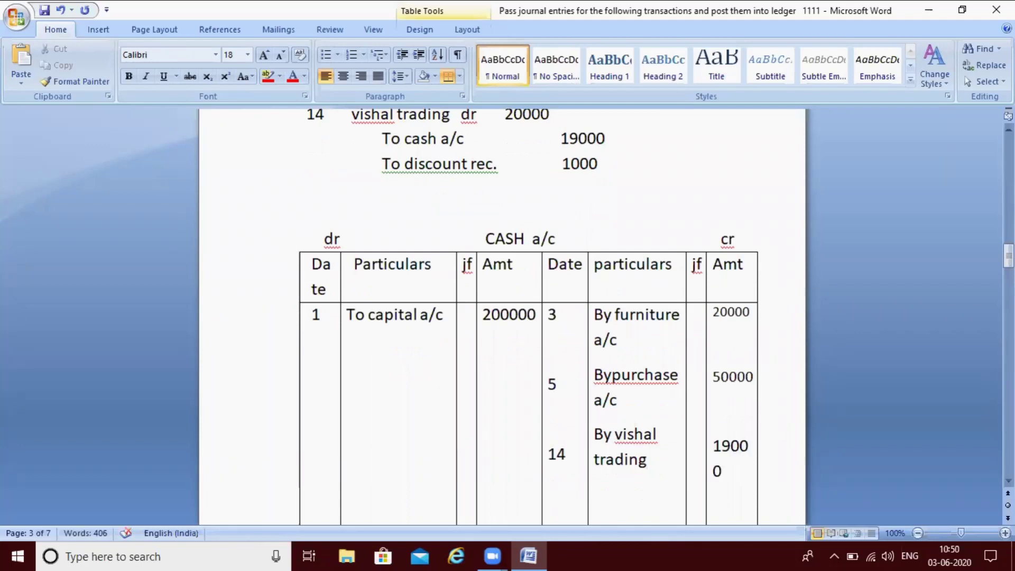
Set the 19000 credit amount in the CASH a/c ledger to font size 16
{"action": "double_click", "coordinate": [725, 452]}
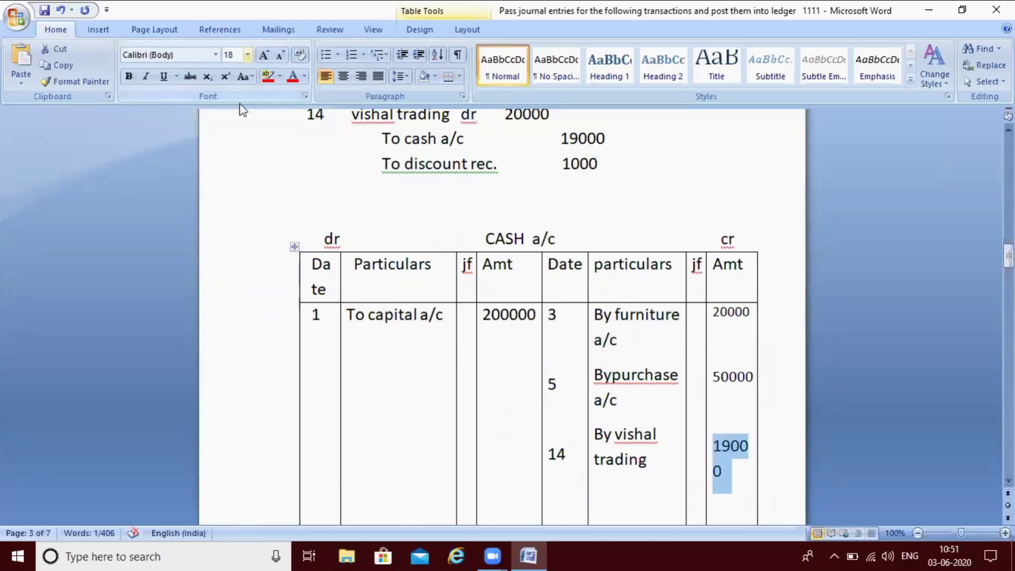
{"action": "left_click", "coordinate": [247, 54]}
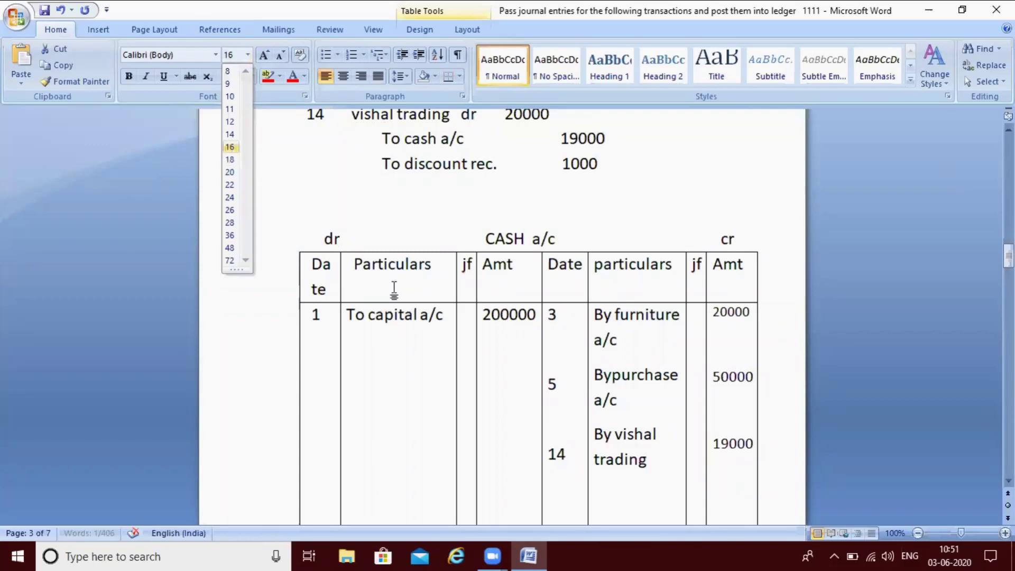
{"action": "left_click", "coordinate": [230, 147]}
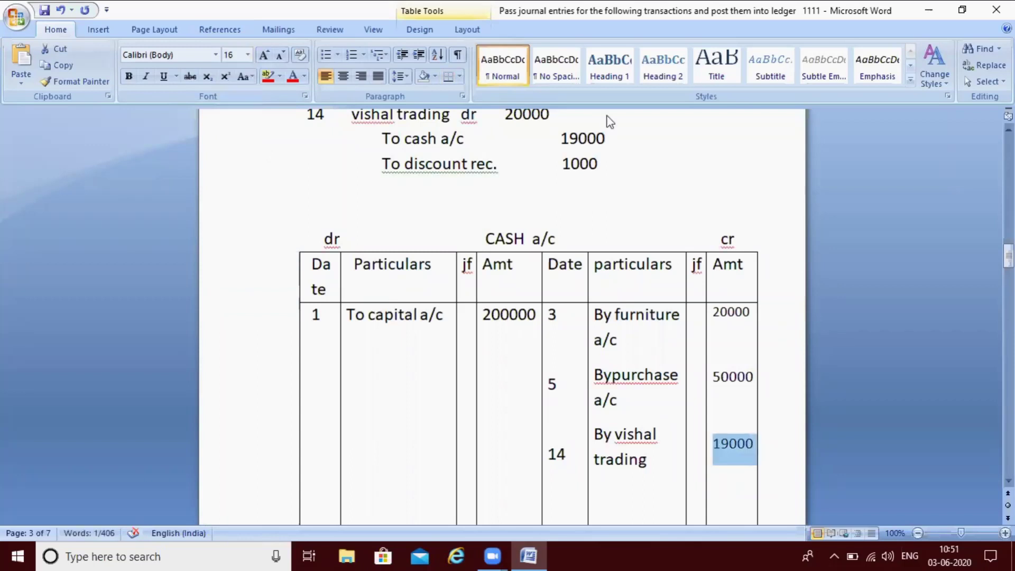
{"action": "left_click", "coordinate": [763, 522]}
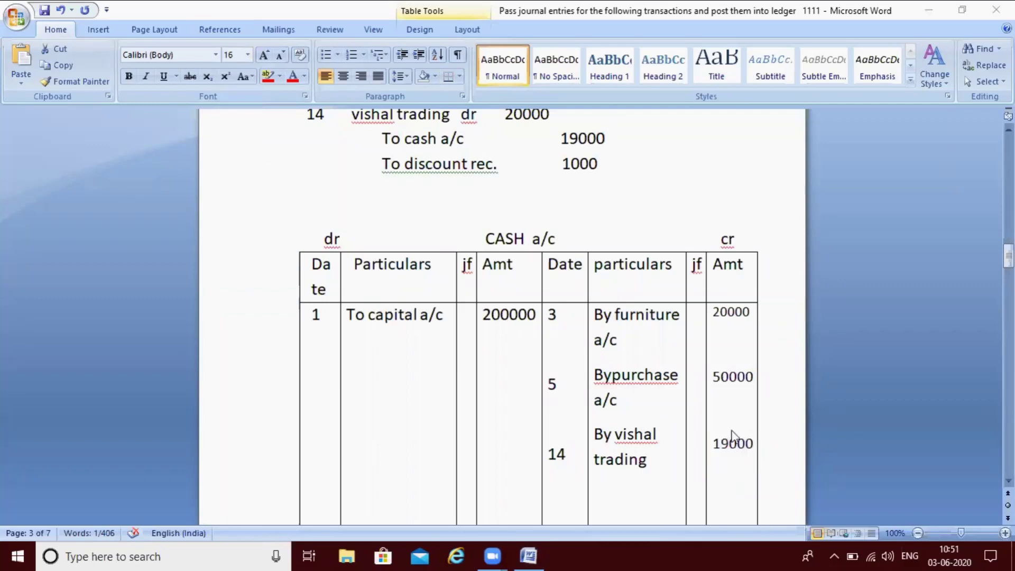
{"action": "left_click", "coordinate": [485, 263]}
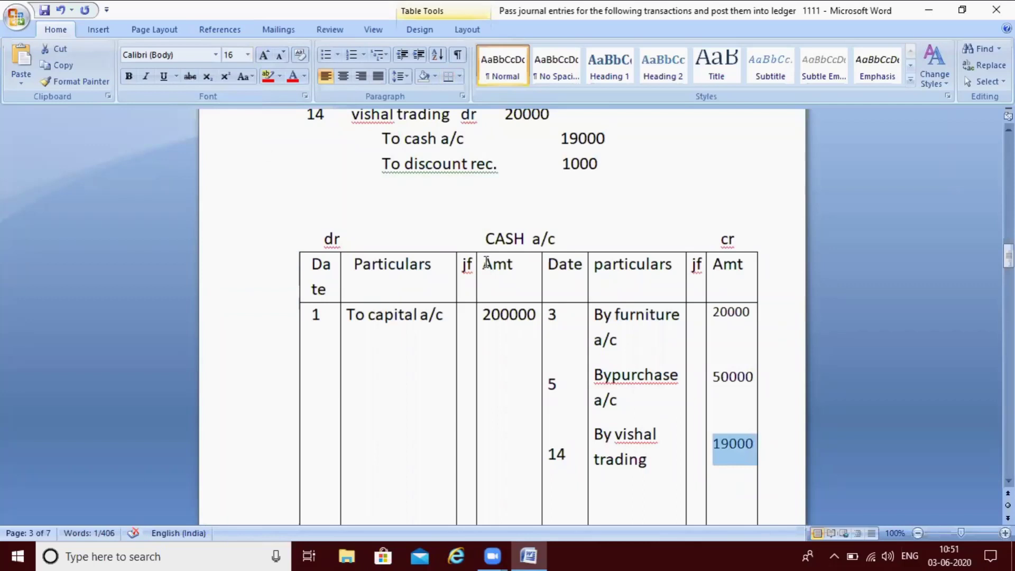
On the credit side of the Discount received a/c ledger, enter date 14 in the first row under the headings
{"action": "key", "text": "Down"}
{"action": "scroll", "coordinate": [485, 263], "scroll_direction": "down", "scroll_amount": 5}
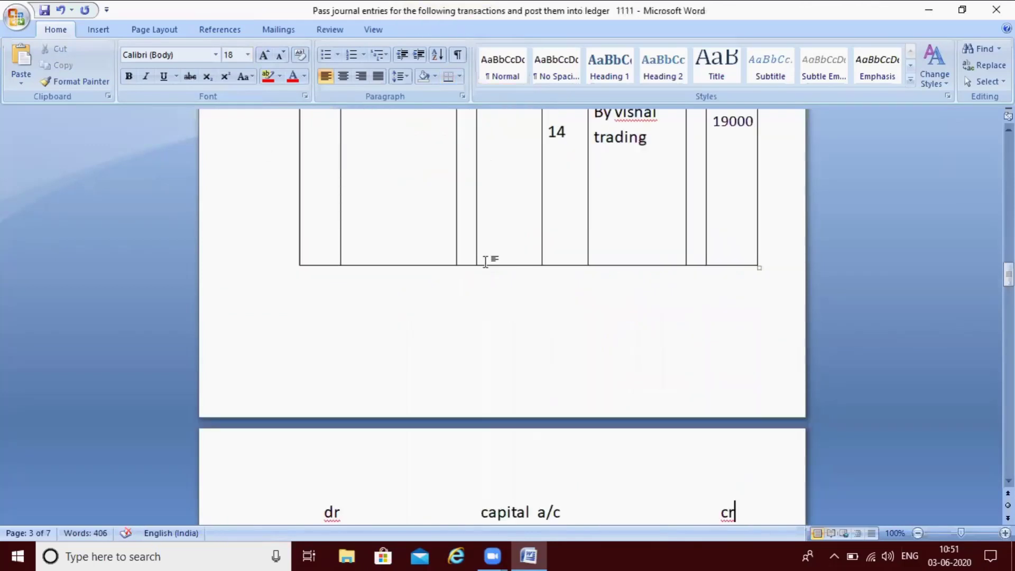
{"action": "scroll", "coordinate": [485, 263], "scroll_direction": "down", "scroll_amount": 5}
{"action": "scroll", "coordinate": [486, 261], "scroll_direction": "down", "scroll_amount": 10}
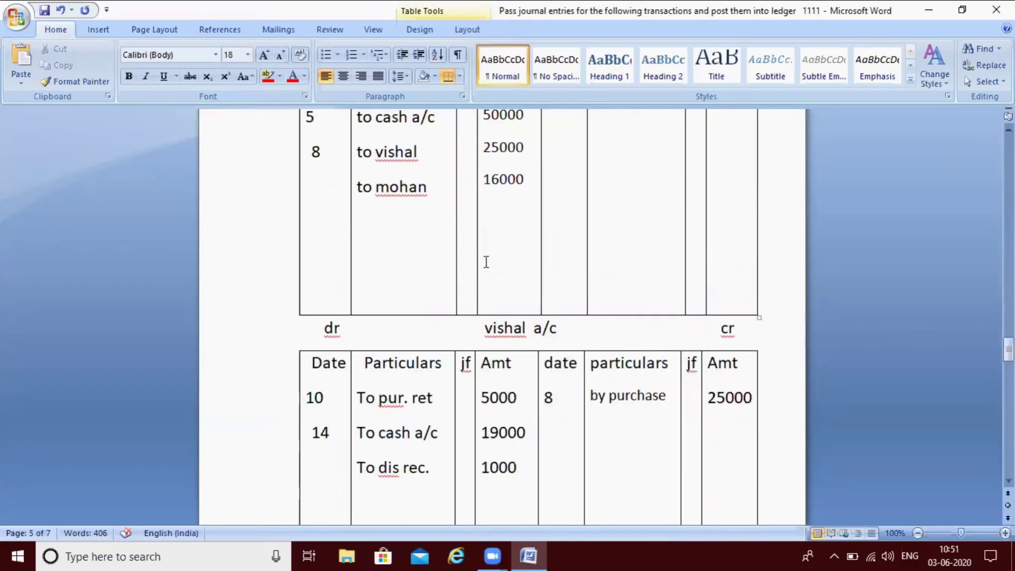
{"action": "scroll", "coordinate": [486, 263], "scroll_direction": "down", "scroll_amount": 5}
{"action": "scroll", "coordinate": [486, 262], "scroll_direction": "down", "scroll_amount": 5}
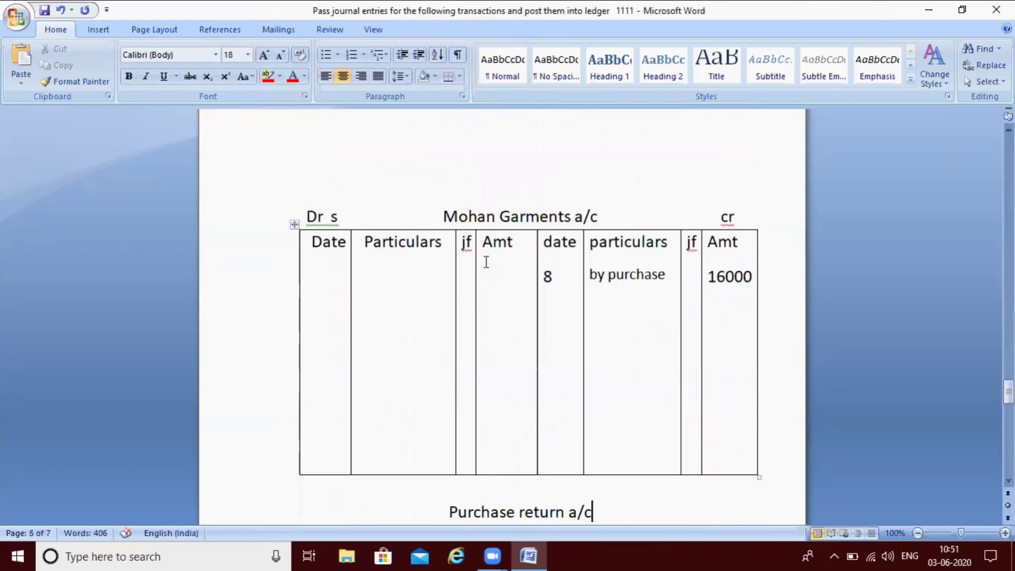
{"action": "scroll", "coordinate": [486, 262], "scroll_direction": "down", "scroll_amount": 4}
{"action": "scroll", "coordinate": [486, 262], "scroll_direction": "down", "scroll_amount": 5}
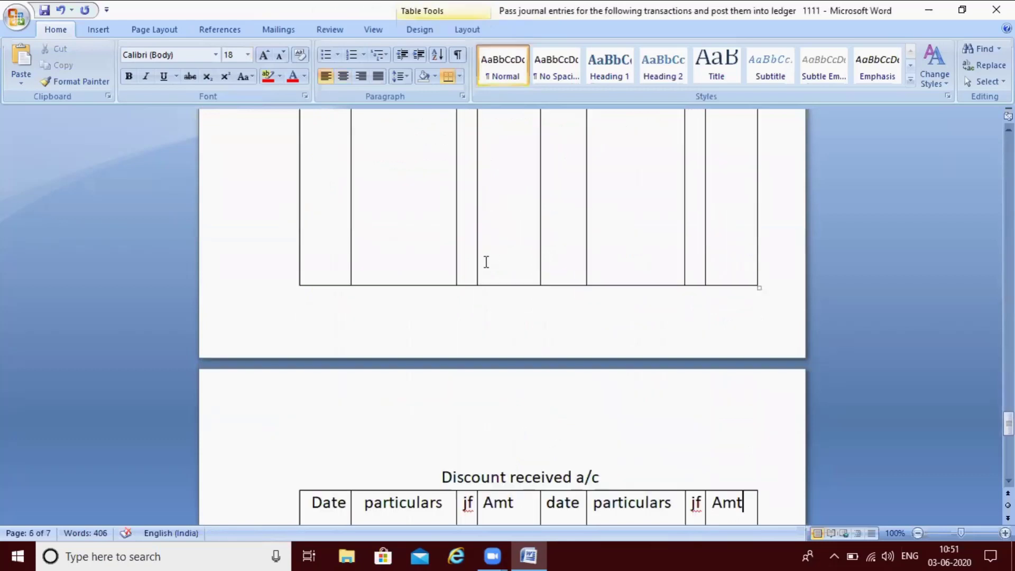
{"action": "scroll", "coordinate": [486, 263], "scroll_direction": "down", "scroll_amount": 3}
{"action": "key", "text": "Up"}
{"action": "key", "text": "Up"}
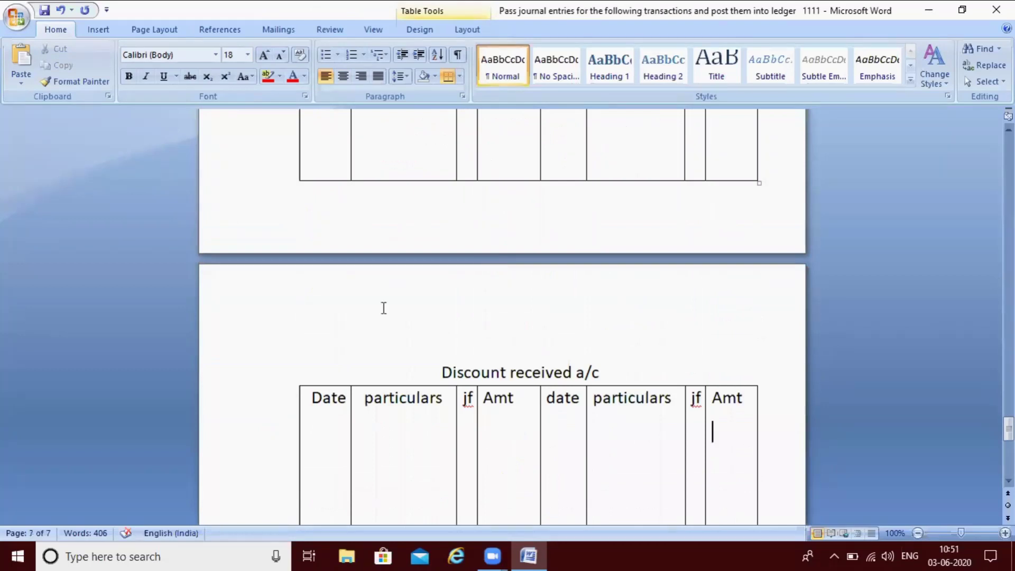
{"action": "left_click", "coordinate": [562, 418]}
{"action": "left_click", "coordinate": [560, 420]}
{"action": "type", "text": "14"}
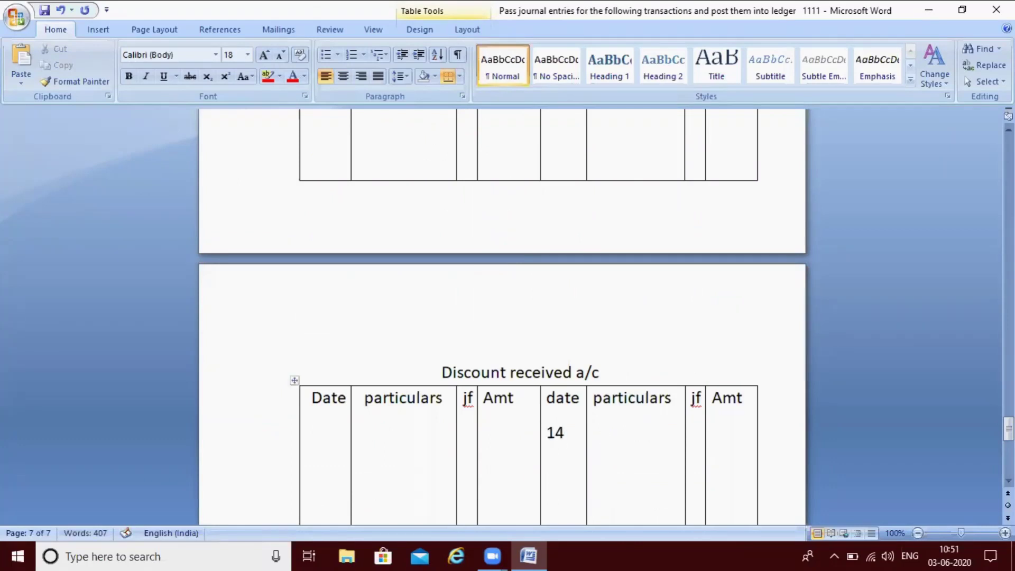
Beside date 14 in the Discount received a/c ledger, enter the credit particulars "bt vishal tra" with amount 1000
{"action": "type", "text": "bt visha"}
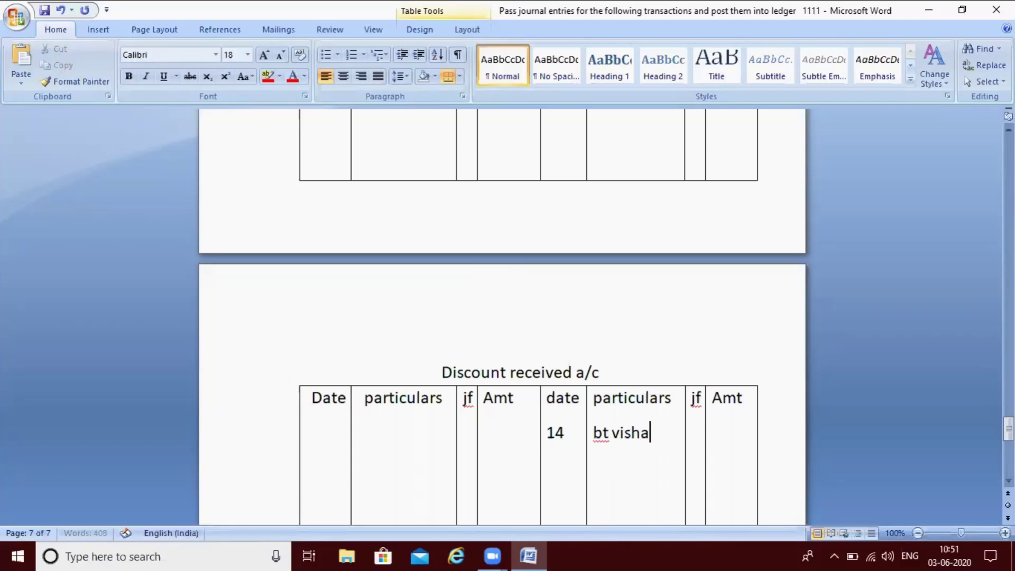
{"action": "type", "text": "l tra"}
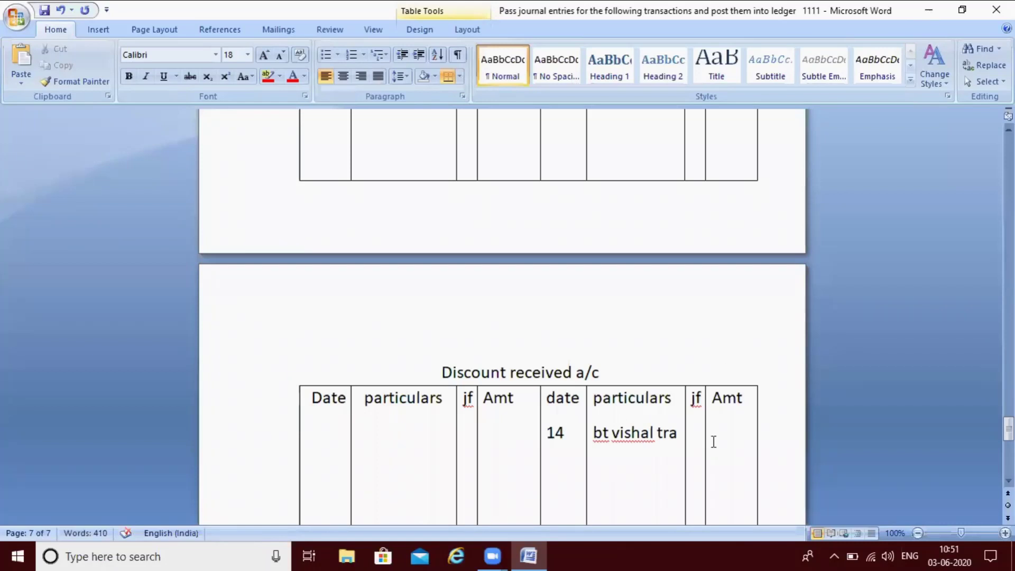
{"action": "left_click", "coordinate": [715, 434]}
{"action": "type", "text": "1000"}
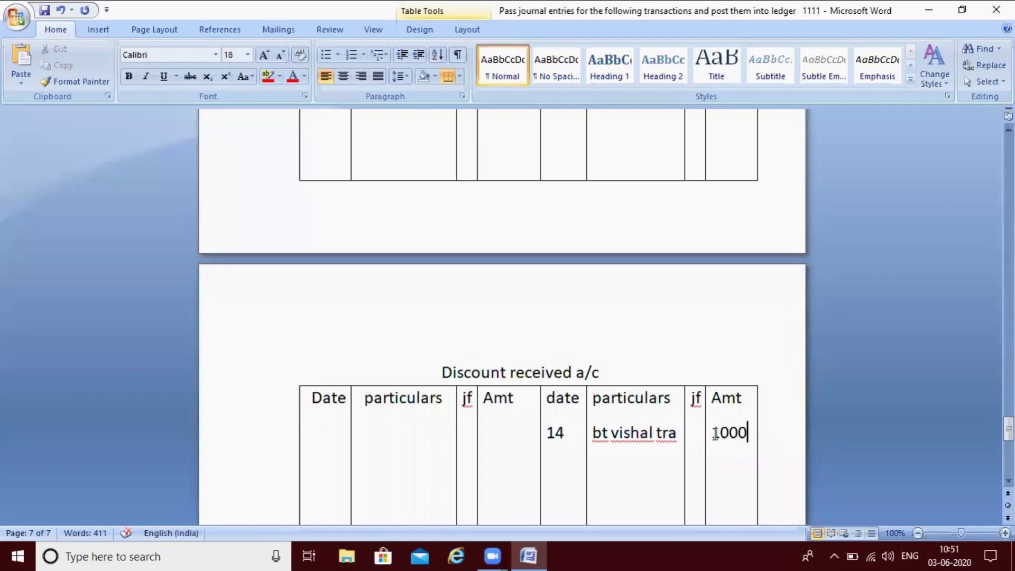
Review journal entry 14 and check its cash and discount postings on the debit side of the vishal a/c ledger
{"action": "scroll", "coordinate": [715, 434], "scroll_direction": "up", "scroll_amount": 5}
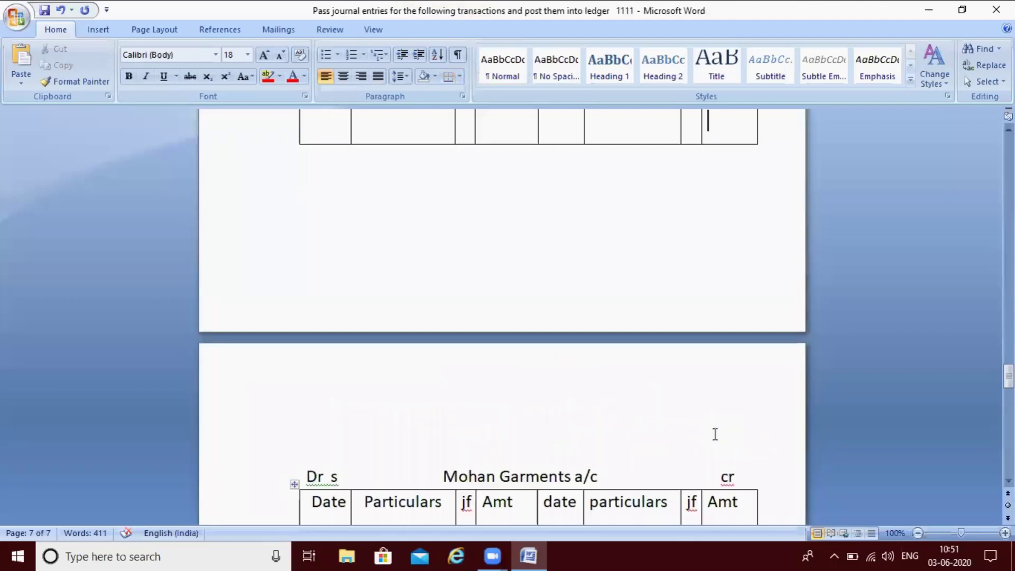
{"action": "scroll", "coordinate": [715, 434], "scroll_direction": "up", "scroll_amount": 10}
{"action": "scroll", "coordinate": [715, 434], "scroll_direction": "up", "scroll_amount": 20}
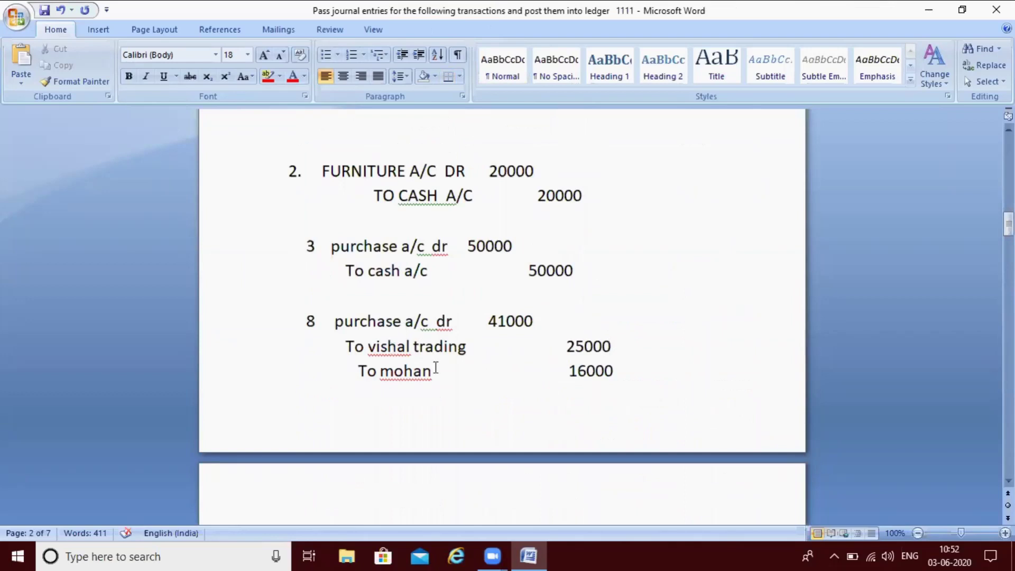
{"action": "key", "text": "shift+F5"}
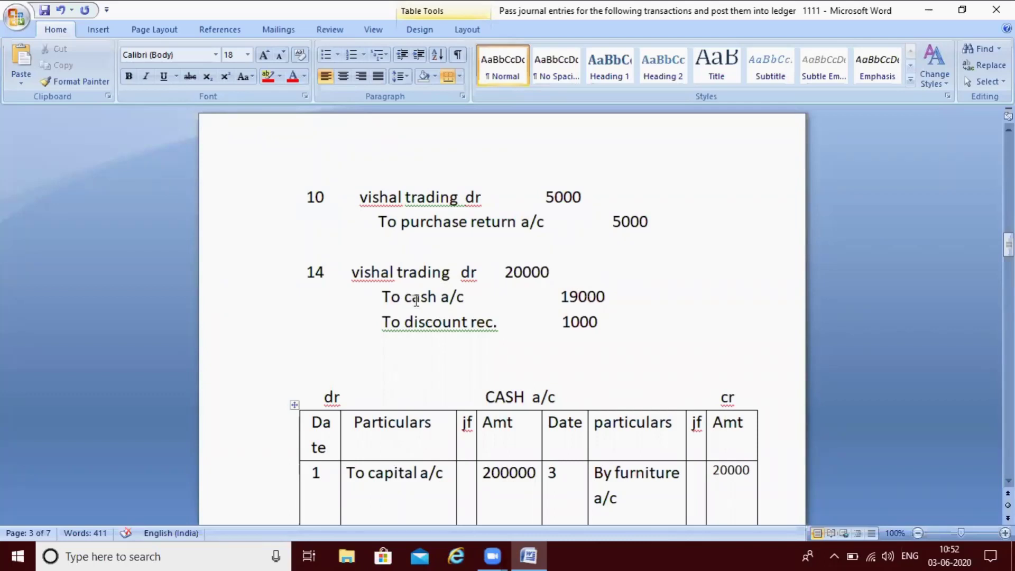
{"action": "left_click", "coordinate": [467, 321]}
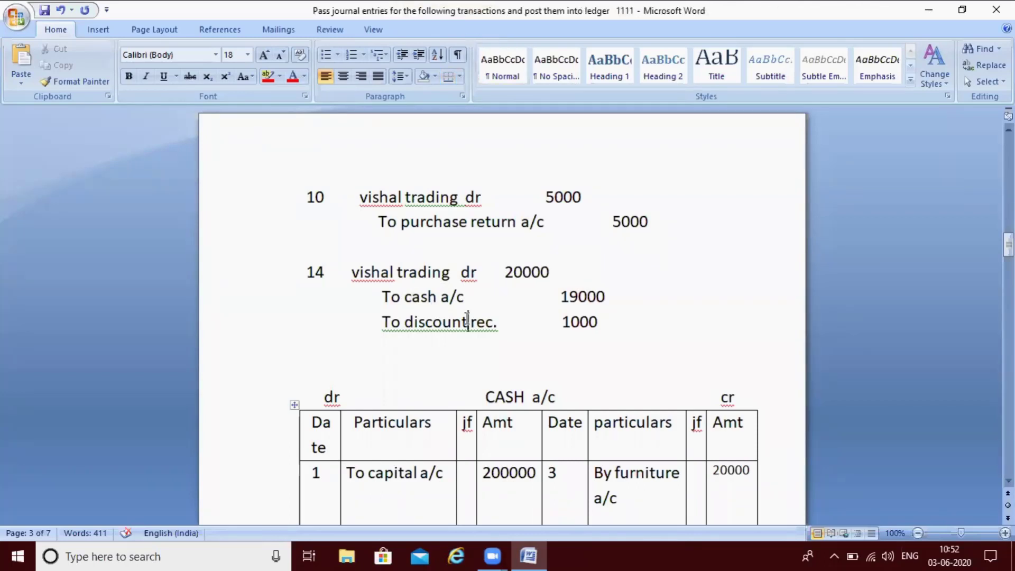
{"action": "key", "text": "Down"}
{"action": "key", "text": "Down"}
{"action": "key", "text": "Down"}
{"action": "key", "text": "Down"}
{"action": "key", "text": "Down"}
{"action": "key", "text": "Down"}
{"action": "key", "text": "Down"}
{"action": "key", "text": "Down"}
{"action": "key", "text": "Down"}
{"action": "key", "text": "Down"}
{"action": "key", "text": "Down"}
{"action": "key", "text": "Down"}
{"action": "key", "text": "Down"}
{"action": "key", "text": "Down"}
{"action": "key", "text": "Down"}
{"action": "key", "text": "Down"}
{"action": "key", "text": "Down"}
{"action": "key", "text": "Down"}
{"action": "key", "text": "Down"}
{"action": "key", "text": "Down"}
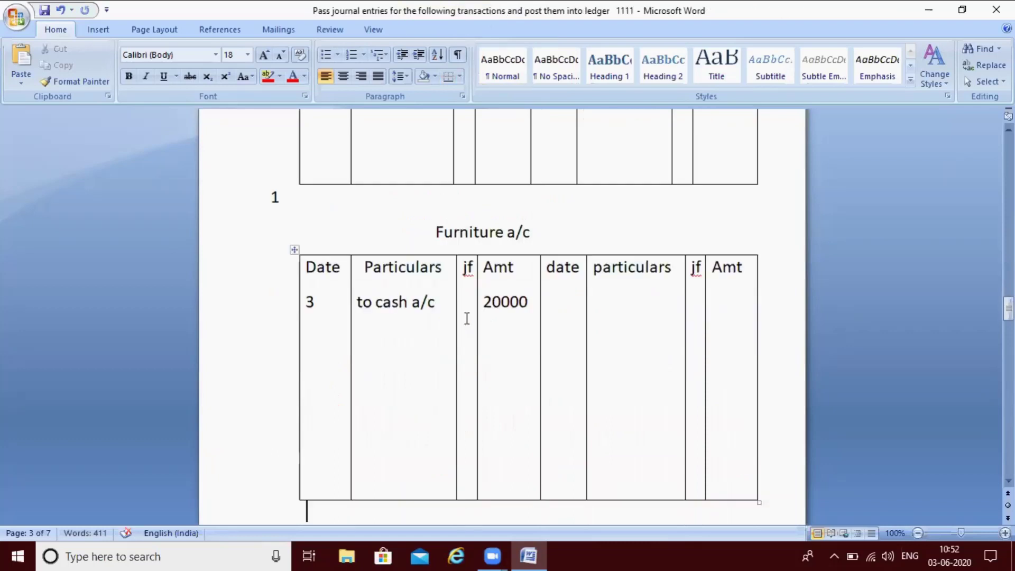
{"action": "key", "text": "Down"}
{"action": "key", "text": "Down"}
{"action": "key", "text": "Down"}
{"action": "key", "text": "Down"}
{"action": "key", "text": "Down"}
{"action": "key", "text": "Down"}
{"action": "key", "text": "Down"}
{"action": "key", "text": "Down"}
{"action": "key", "text": "Down"}
{"action": "key", "text": "Down"}
{"action": "key", "text": "Down"}
{"action": "key", "text": "Down"}
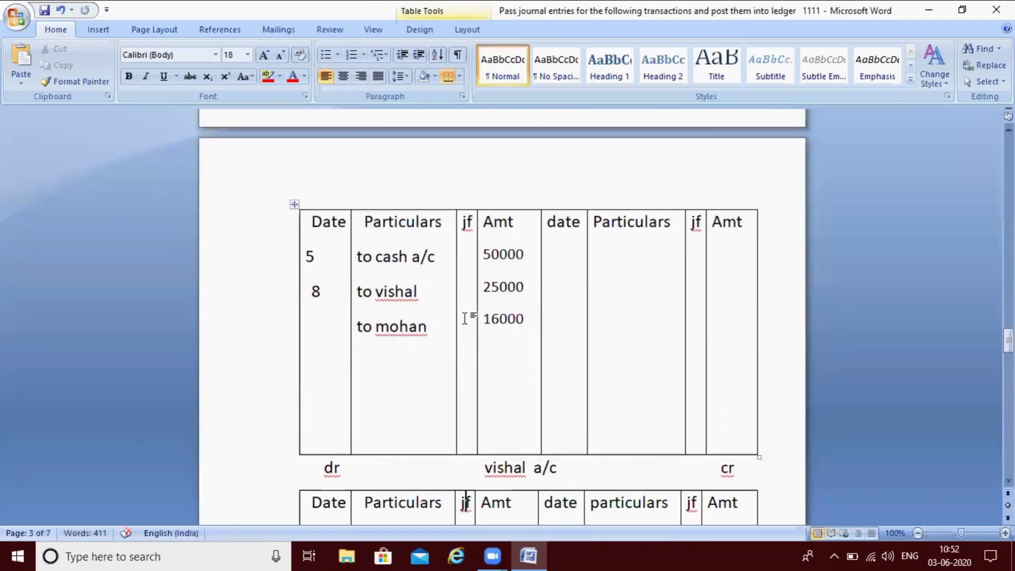
{"action": "key", "text": "Down"}
{"action": "key", "text": "Down"}
{"action": "key", "text": "Down"}
{"action": "left_click", "coordinate": [367, 468]}
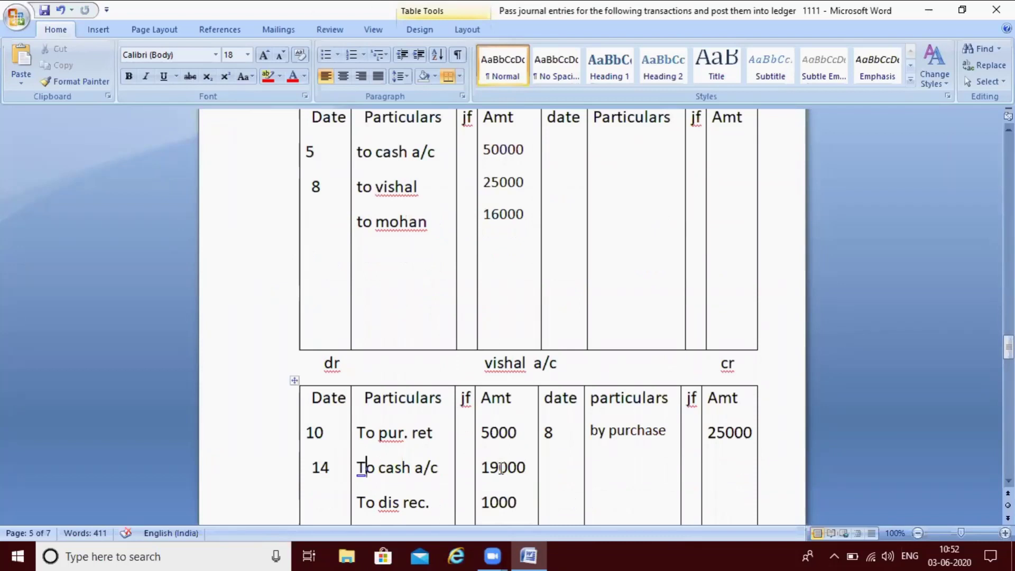
Compare the credit postings in the CASH a/c ledger with the cash and discount lines of journal entry 14
{"action": "key", "text": "Up"}
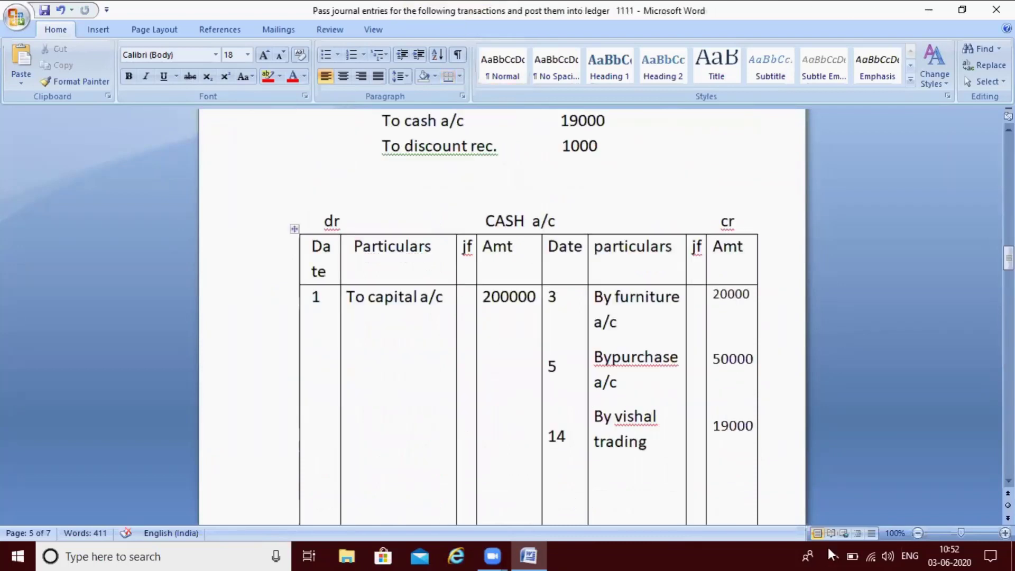
{"action": "scroll", "coordinate": [636, 497], "scroll_direction": "up", "scroll_amount": 2}
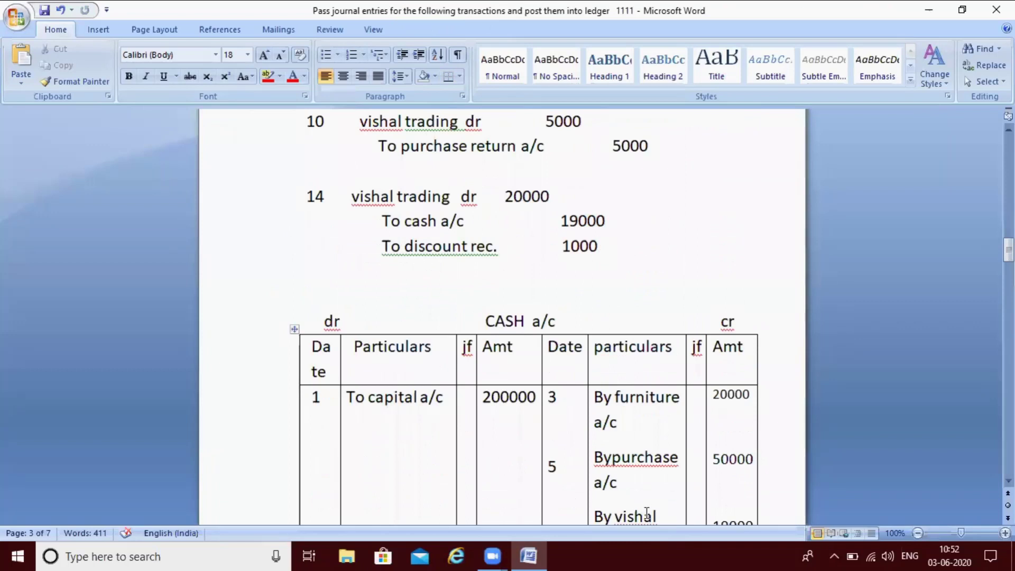
{"action": "left_click", "coordinate": [654, 514]}
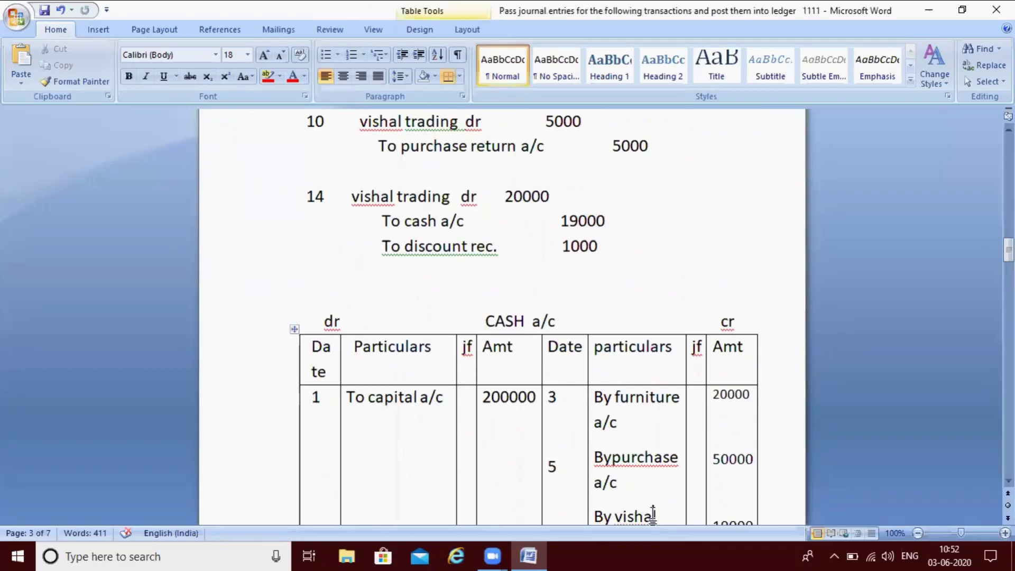
{"action": "key", "text": "Down"}
{"action": "key", "text": "Down"}
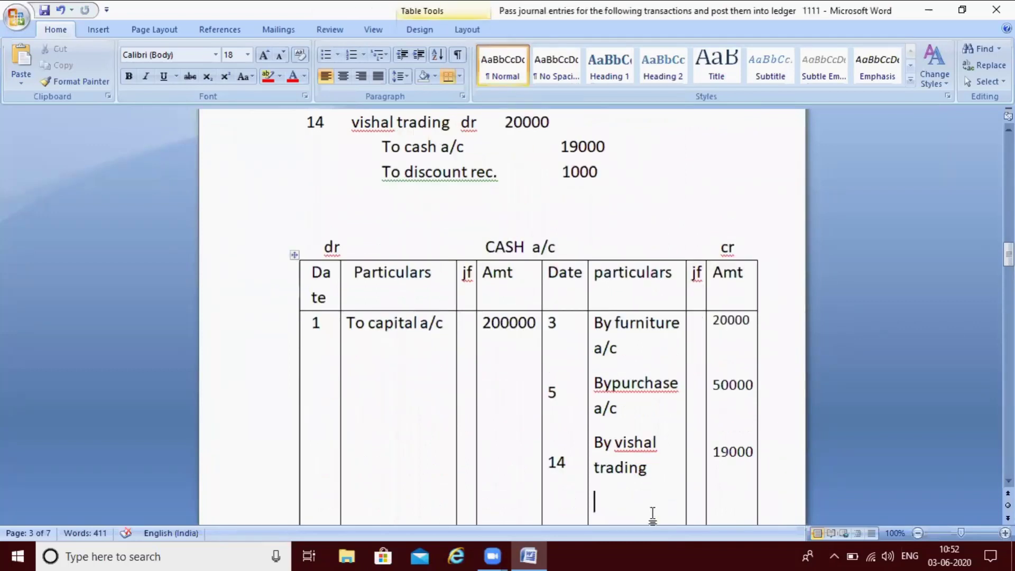
{"action": "key", "text": "BackSpace"}
{"action": "key", "text": "Page_Up"}
{"action": "key", "text": "Down"}
{"action": "key", "text": "Down"}
{"action": "key", "text": "Page_Down"}
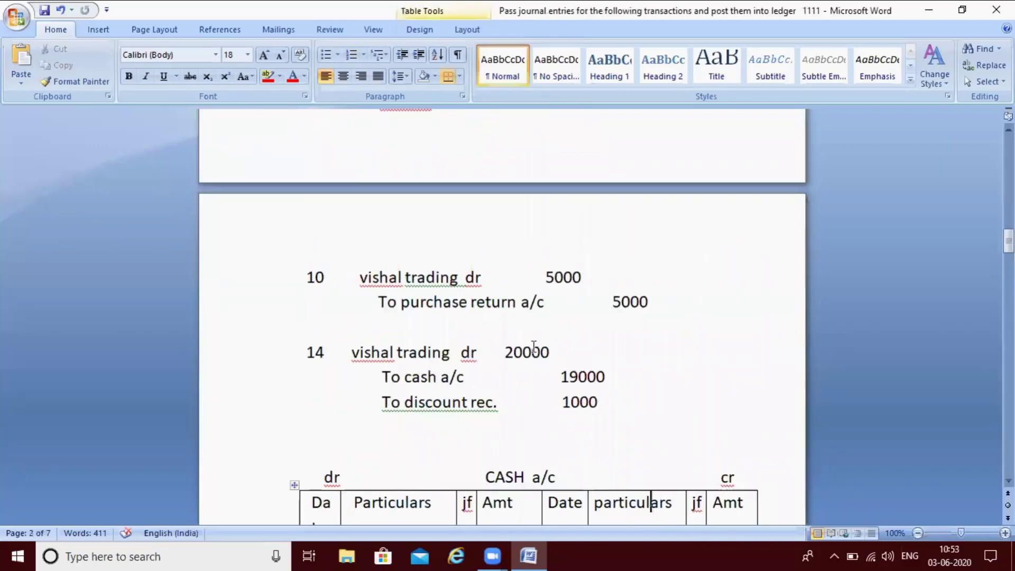
{"action": "key", "text": "Down"}
{"action": "left_click", "coordinate": [430, 414]}
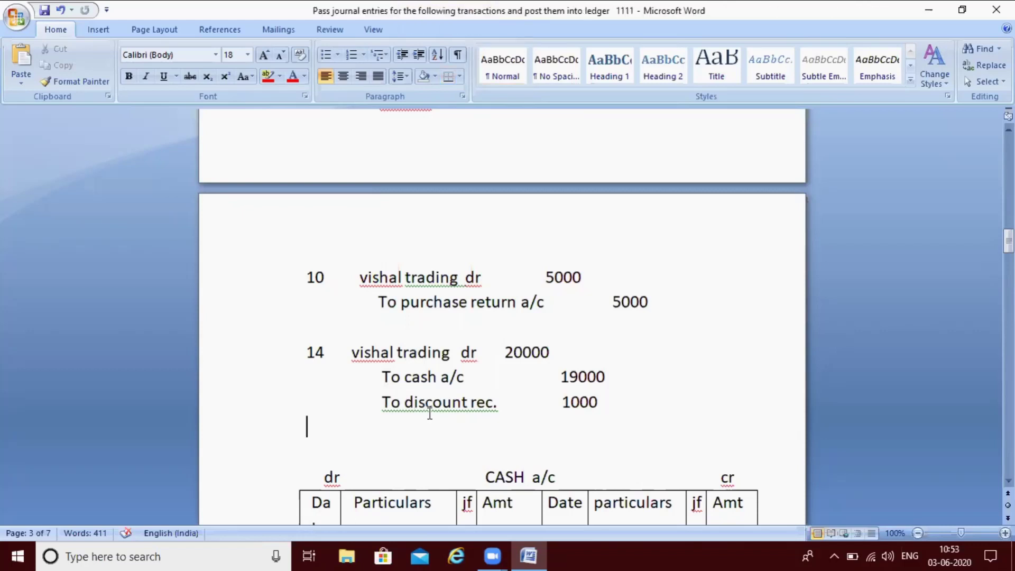
Check the date 14 posting in the Discount received a/c ledger and the date 10 posting in Purchase return a/c
{"action": "key", "text": "Page_Down"}
{"action": "key", "text": "Page_Down"}
{"action": "key", "text": "Page_Down"}
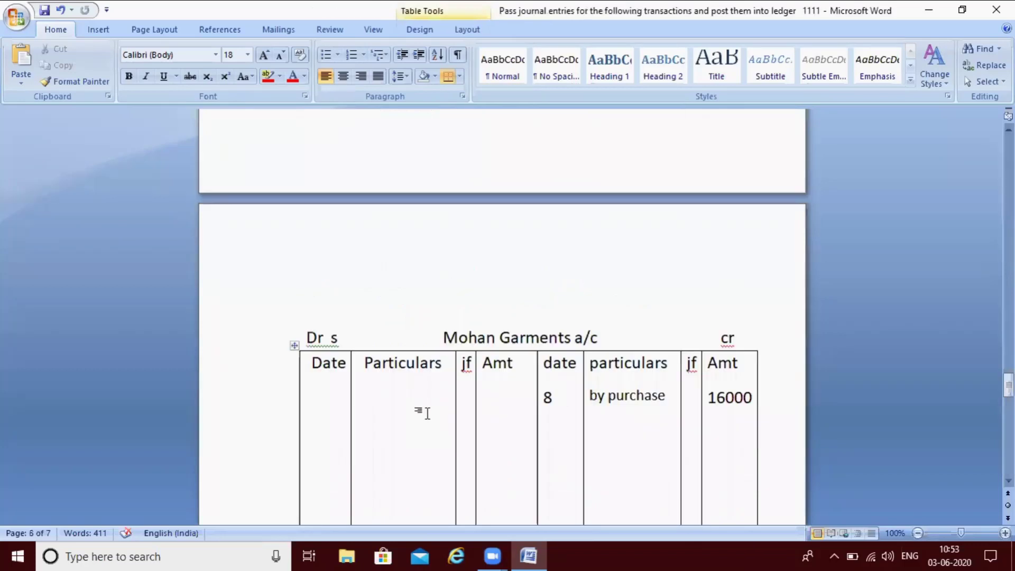
{"action": "scroll", "coordinate": [428, 413], "scroll_direction": "down", "scroll_amount": 5}
{"action": "key", "text": "Page_Down"}
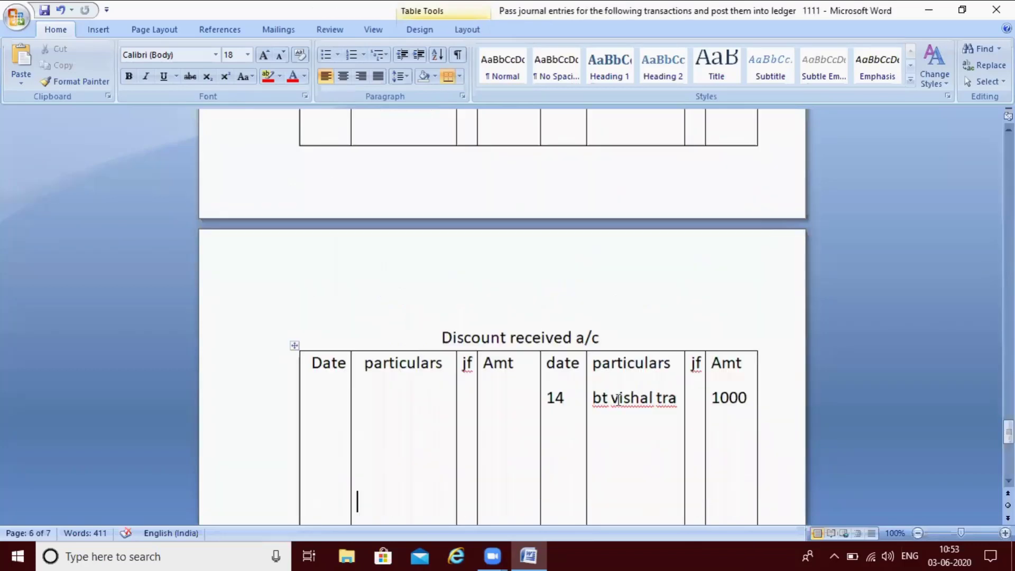
{"action": "key", "text": "Up"}
{"action": "key", "text": "Page_Up"}
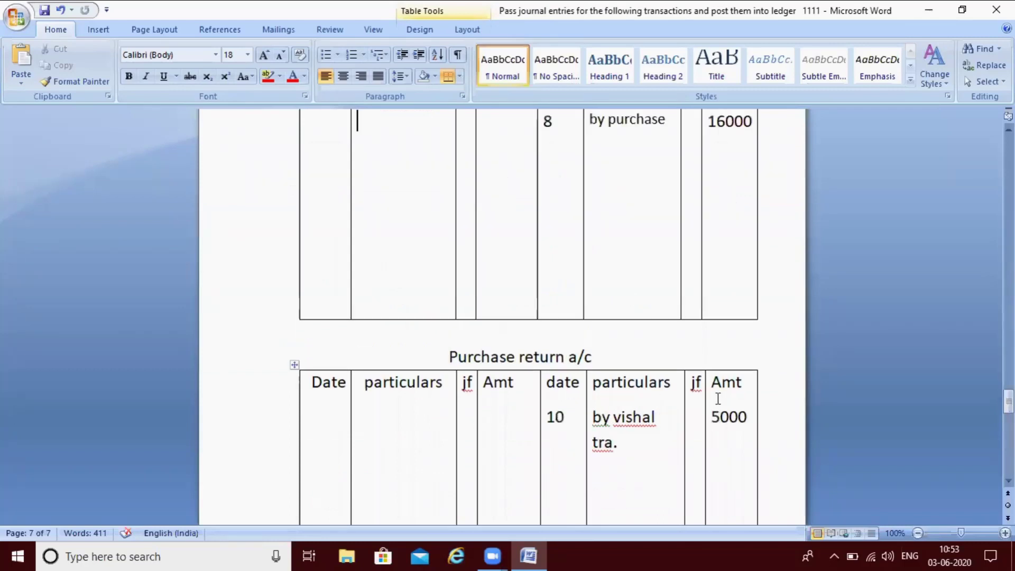
Look back through the vishal a/c ledger and journal entries to the date 15 cash sale in the transaction list
{"action": "key", "text": "Page_Up"}
{"action": "key", "text": "Page_Up"}
{"action": "key", "text": "Page_Up"}
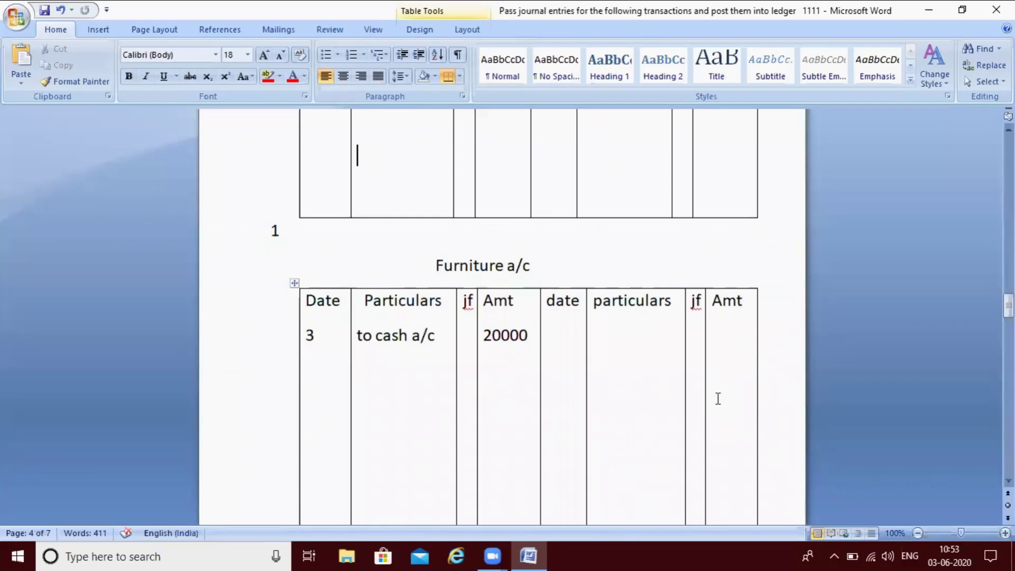
{"action": "key", "text": "Page_Down"}
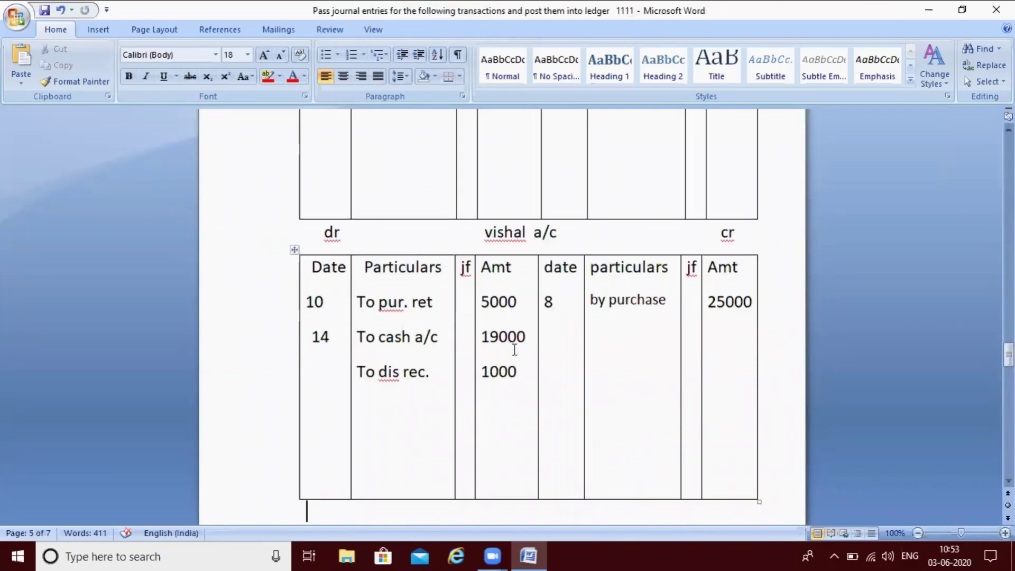
{"action": "key", "text": "Page_Up"}
{"action": "key", "text": "Page_Up"}
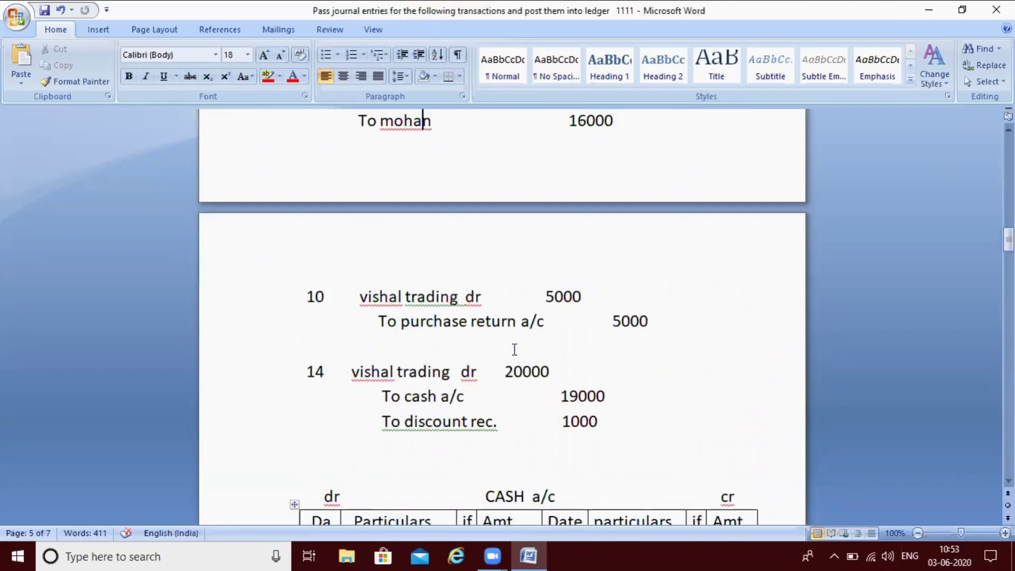
{"action": "key", "text": "Page_Up"}
{"action": "key", "text": "Page_Up"}
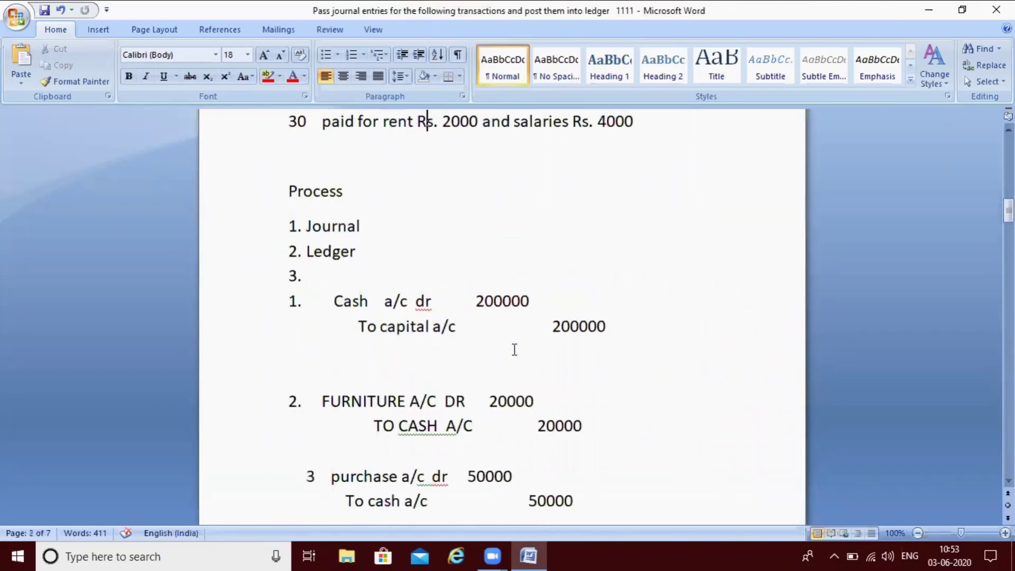
{"action": "key", "text": "Page_Up"}
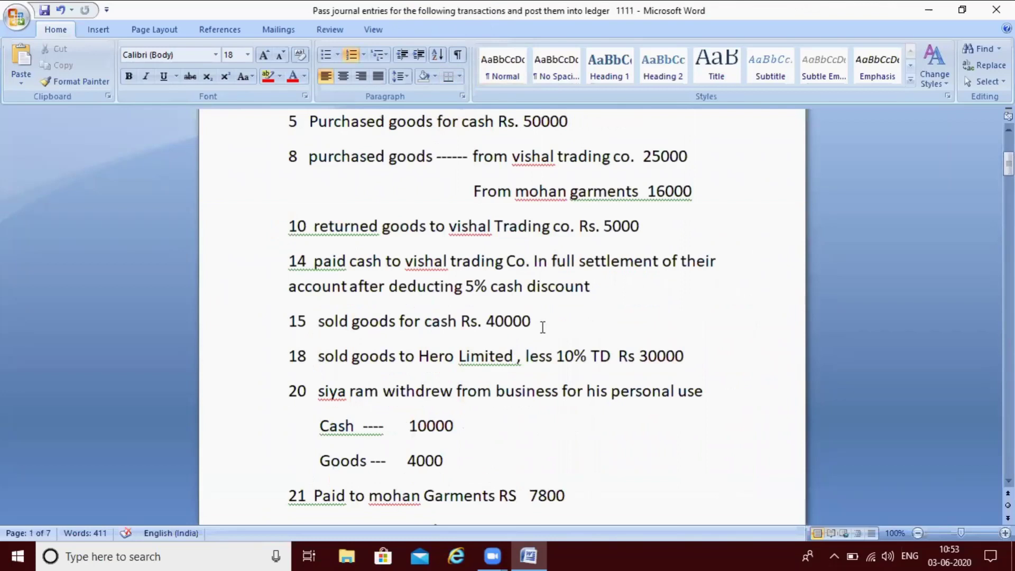